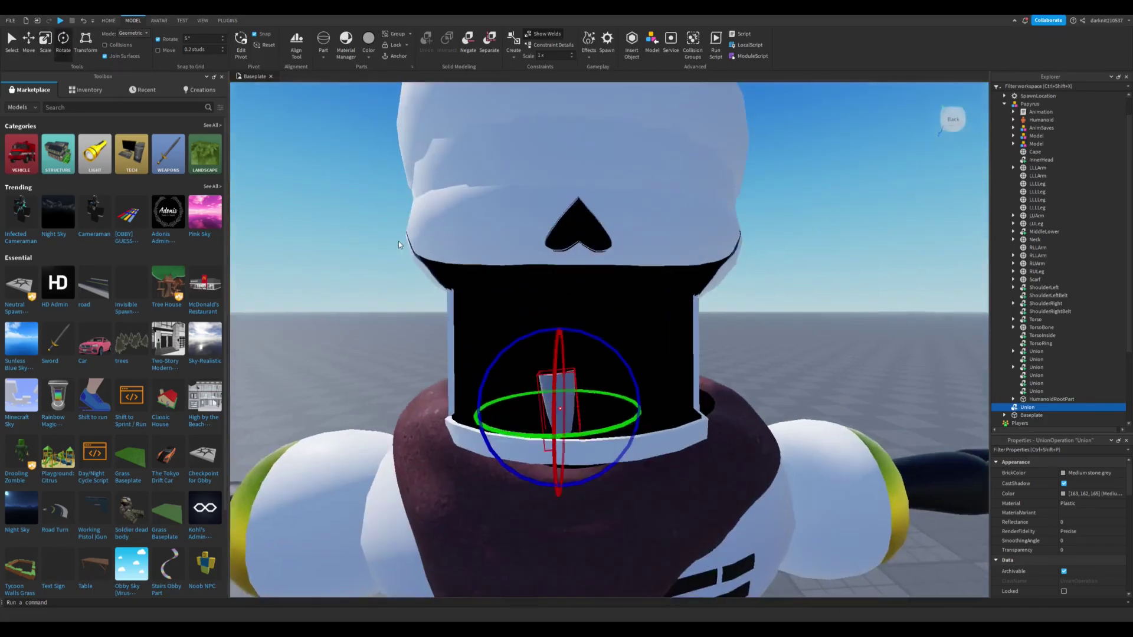
# Insert a large sphere part near the skeleton's torso, negate it and enable its UsePartColor property
pyautogui.moveTo(398, 241); pyautogui.dragTo(661, 355, button='right')
pyautogui.scroll(3, 677, 500)
pyautogui.scroll(-5, 678, 500)
pyautogui.scroll(5, 657, 328)
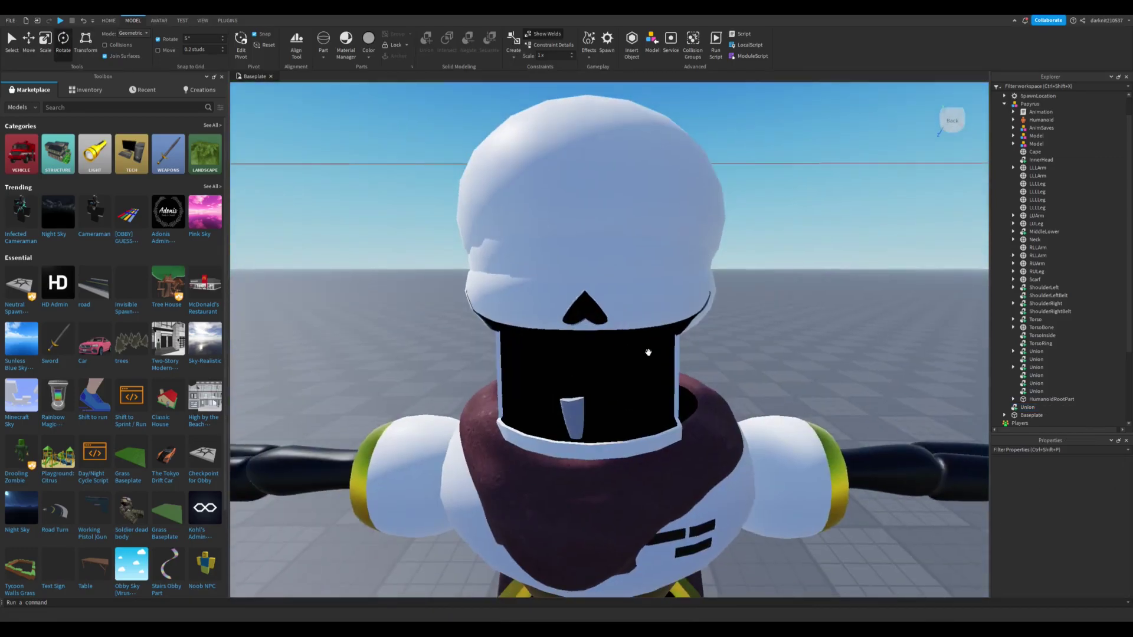
pyautogui.scroll(-8, 736, 374)
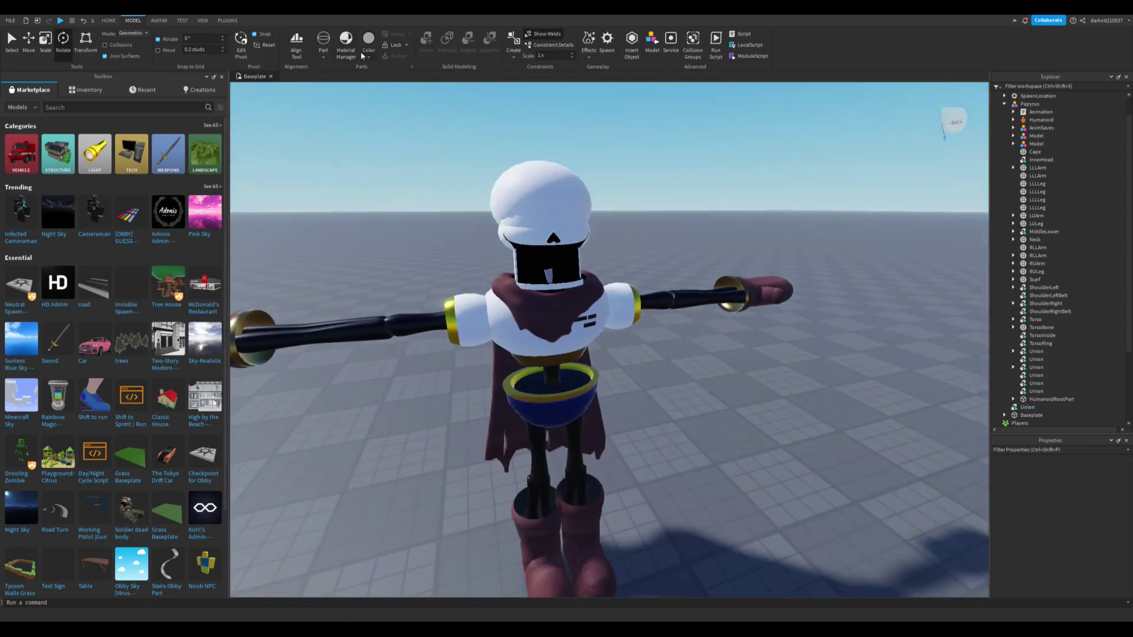
pyautogui.click(323, 42)
pyautogui.press('d')
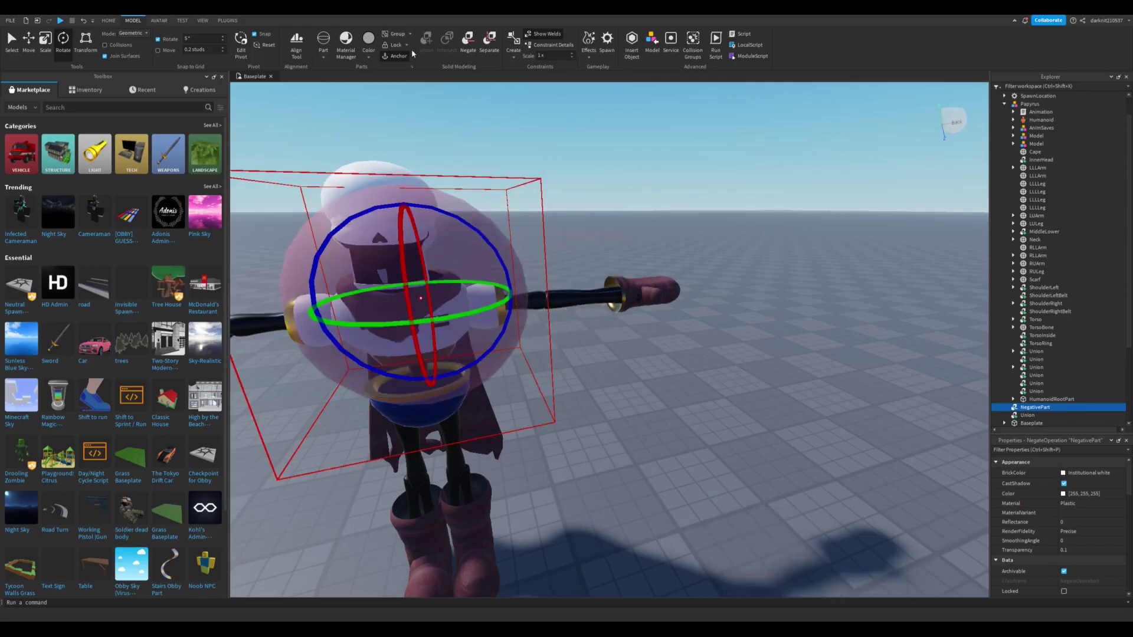
pyautogui.write('u')
pyautogui.click(1064, 482)
pyautogui.hotkey('ctrl', '3')
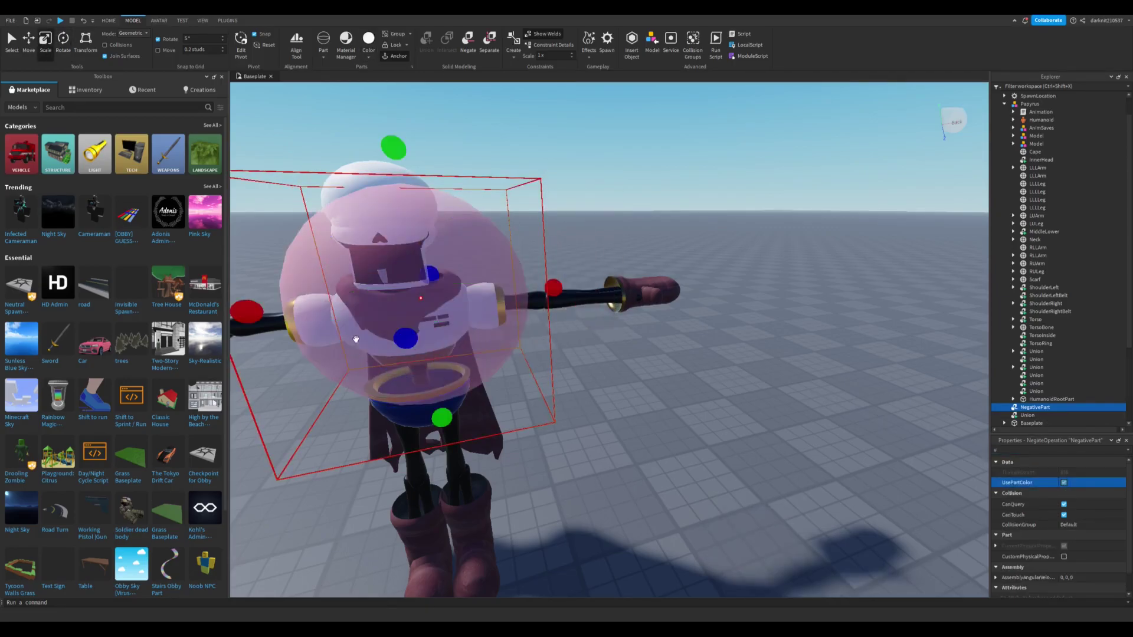
# Scale the negative sphere into a very long, narrow shape running front to back through the skeleton's area
pyautogui.moveTo(243, 311); pyautogui.dragTo(240, 175)
pyautogui.hotkey('ctrl', '3')
pyautogui.scroll(5, 537, 235)
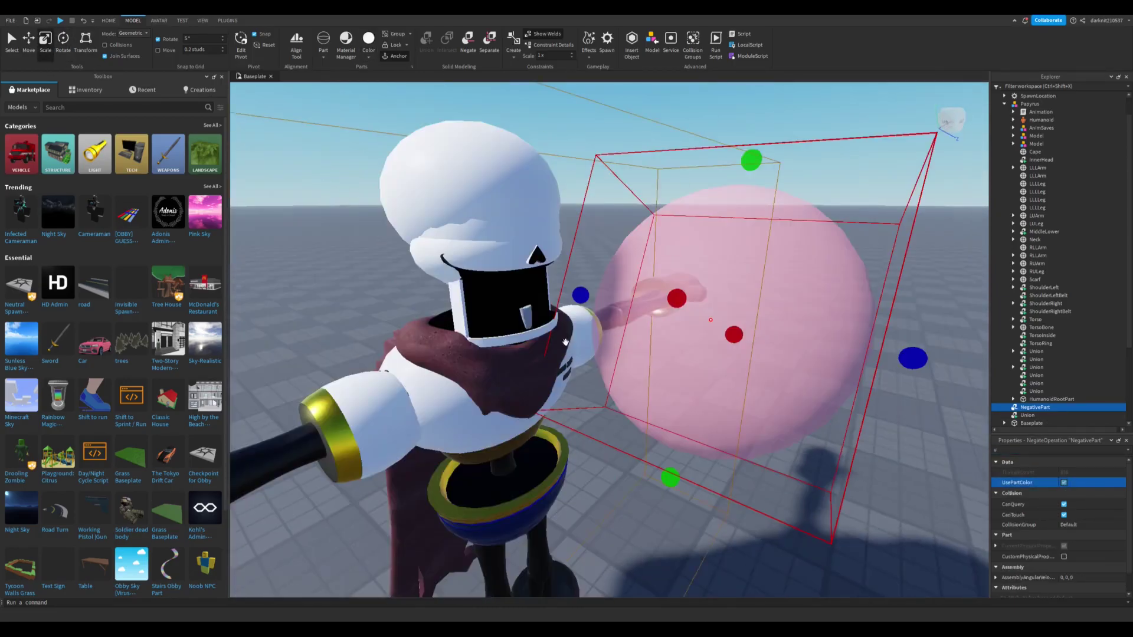
pyautogui.moveTo(913, 356); pyautogui.dragTo(688, 347)
pyautogui.scroll(5, 697, 354)
pyautogui.scroll(-5, 696, 354)
pyautogui.moveTo(415, 314); pyautogui.dragTo(498, 322, button='right')
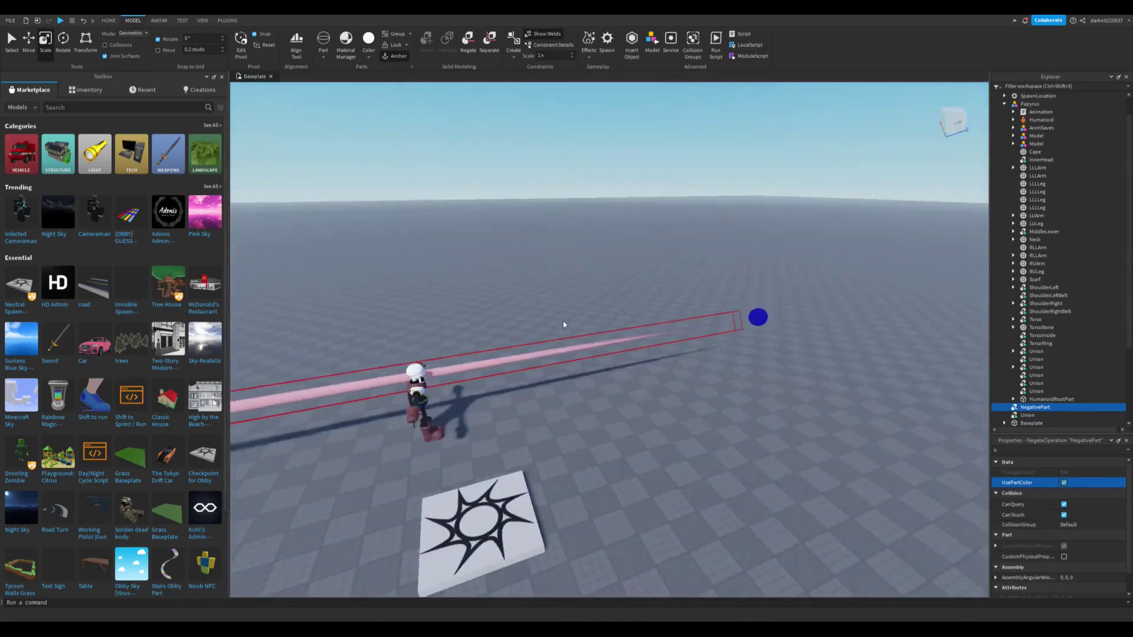
pyautogui.scroll(5, 777, 323)
pyautogui.moveTo(768, 281); pyautogui.dragTo(786, 245, button='right')
pyautogui.press('f')
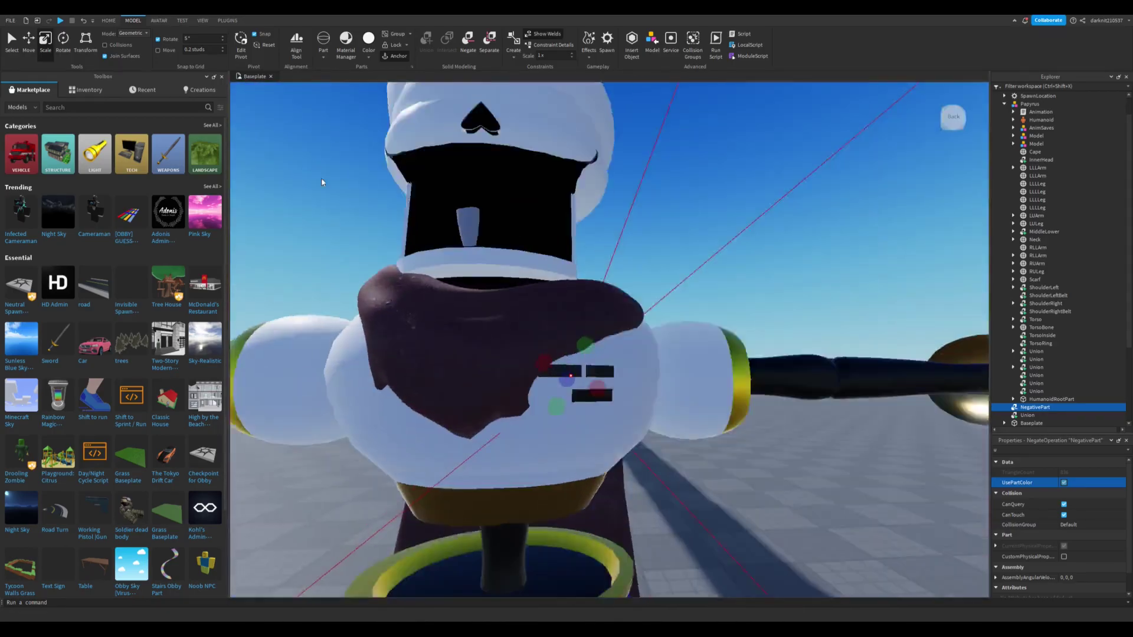
# Place the stretched negative part against one side of the head and duplicate it on the opposite side
pyautogui.hotkey('ctrl', '2')
pyautogui.scroll(-10, 321, 183)
pyautogui.moveTo(322, 182); pyautogui.dragTo(615, 285, button='right')
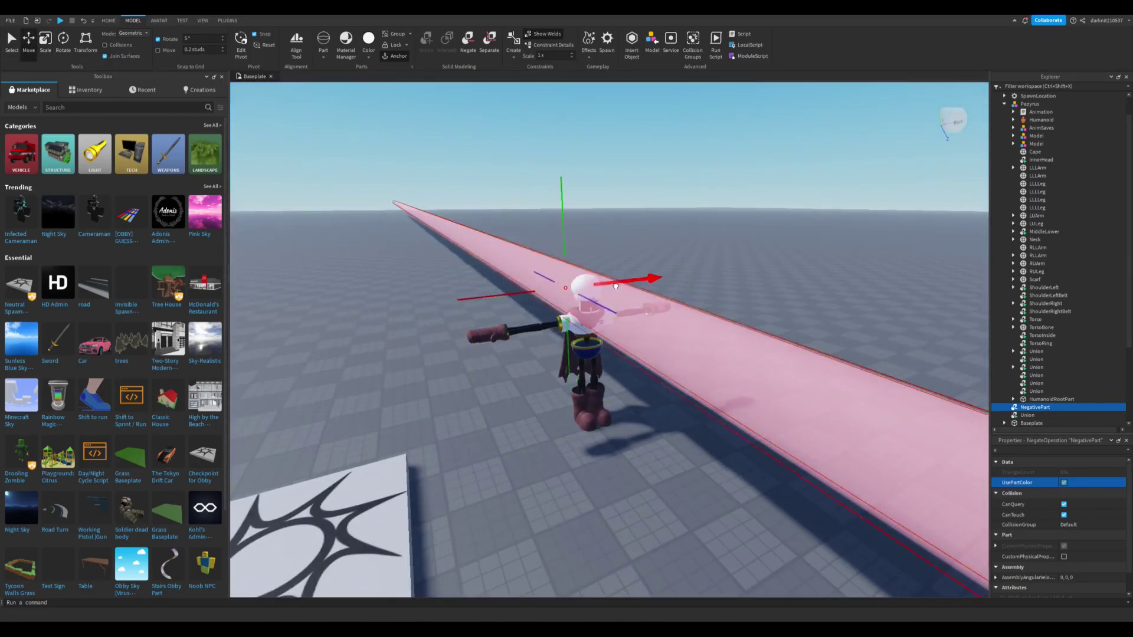
pyautogui.press('f')
pyautogui.hotkey('ctrl', '4')
pyautogui.scroll(-2, 540, 275)
pyautogui.hotkey('ctrl', 'd')
pyautogui.moveTo(590, 190); pyautogui.dragTo(721, 190)
# Duplicate the two negative parts flanking the head and scale the copies slightly
pyautogui.hotkey('ctrl', '2')
pyautogui.moveTo(720, 190); pyautogui.dragTo(643, 204, button='right')
pyautogui.scroll(3, 678, 198)
pyautogui.moveTo(602, 385); pyautogui.dragTo(576, 329, button='right')
pyautogui.hotkey('ctrl', 'd')
pyautogui.hotkey('ctrl', '3')
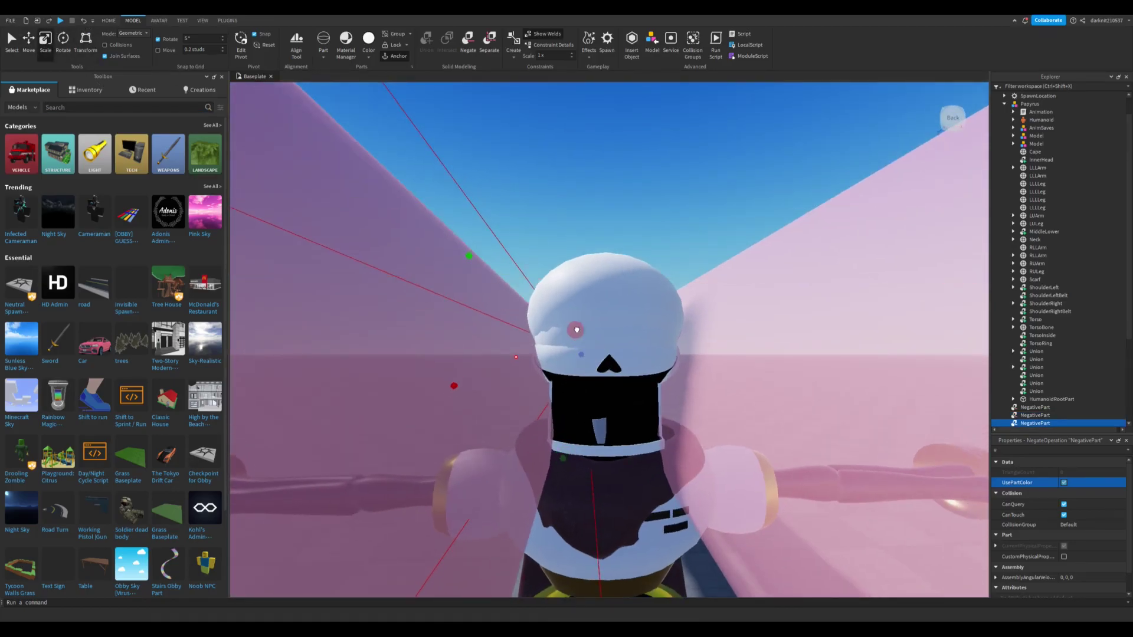
pyautogui.moveTo(749, 383); pyautogui.dragTo(732, 384)
pyautogui.moveTo(582, 344); pyautogui.dragTo(586, 348)
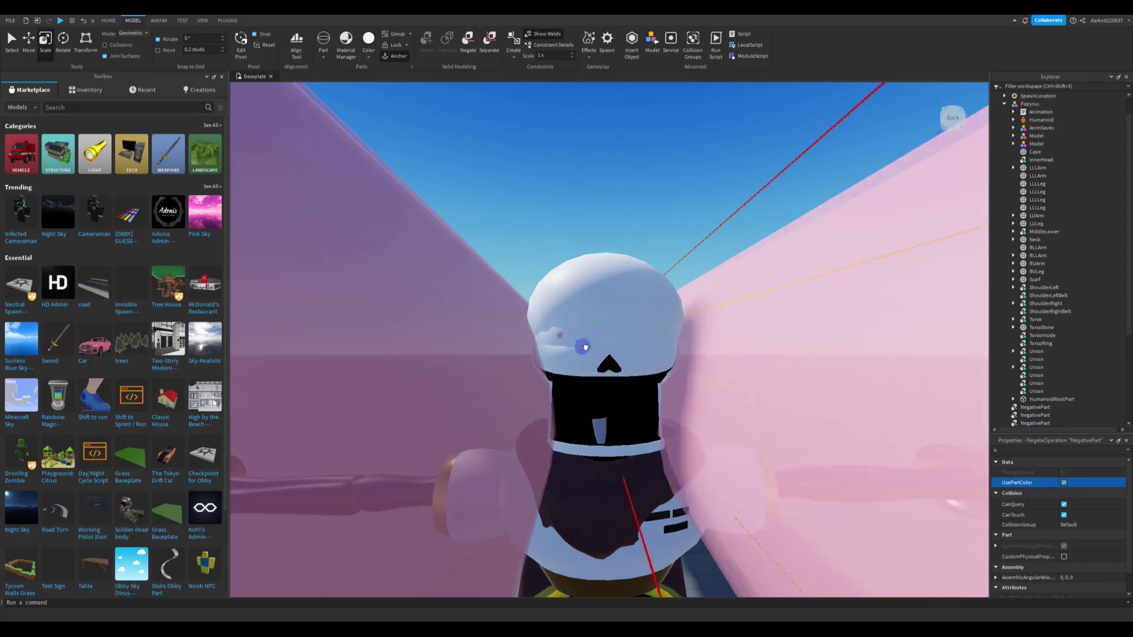
# Undo the latest edits to the duplicated negative parts and redo them
pyautogui.click(84, 20)
pyautogui.click(83, 20)
pyautogui.click(51, 21)
pyautogui.click(50, 22)
pyautogui.click(51, 22)
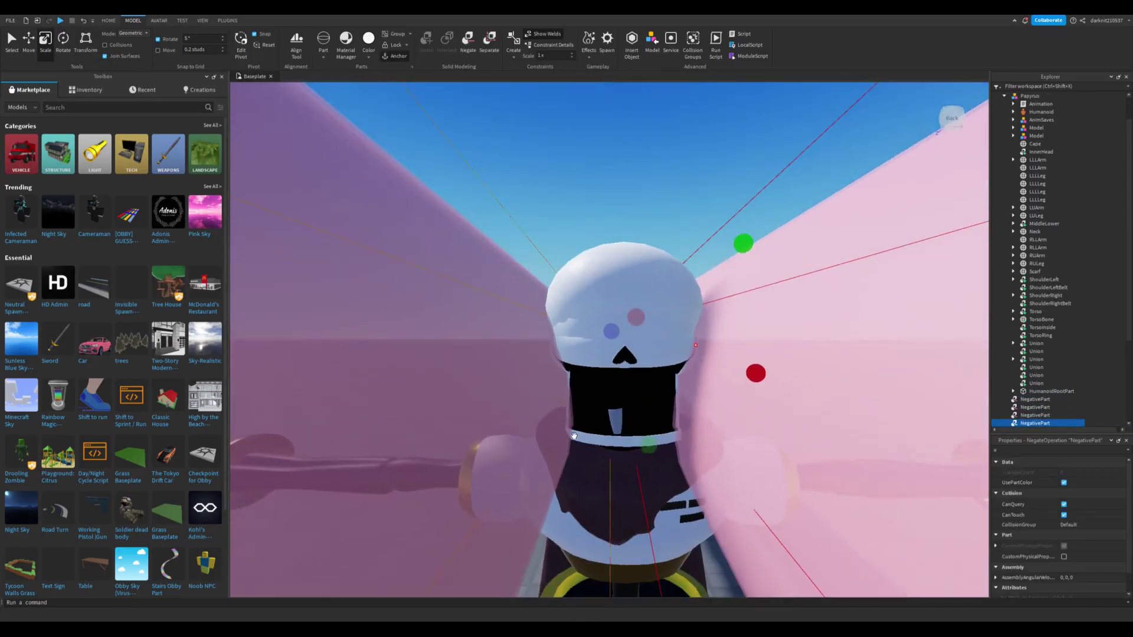
# Try unioning InnerHead with two of the negative parts flanking the head, inspect the cut and undo it
pyautogui.scroll(-3, 584, 246)
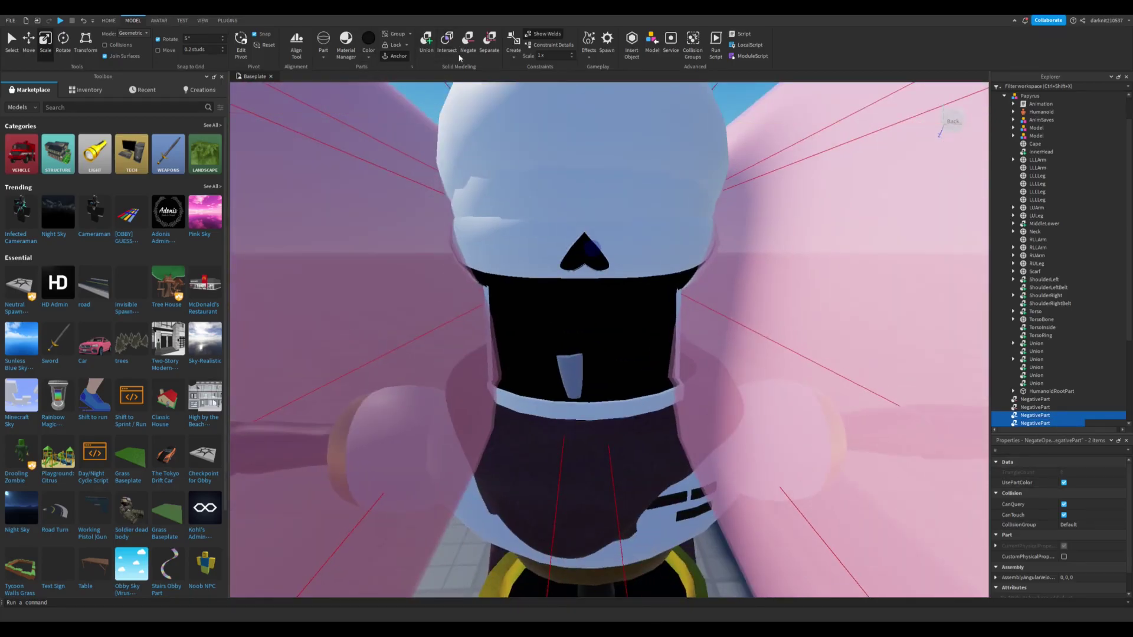
pyautogui.scroll(4, 682, 352)
pyautogui.keyDown('ctrl'); pyautogui.click(685, 348); pyautogui.keyUp('ctrl')
pyautogui.scroll(-5, 685, 349)
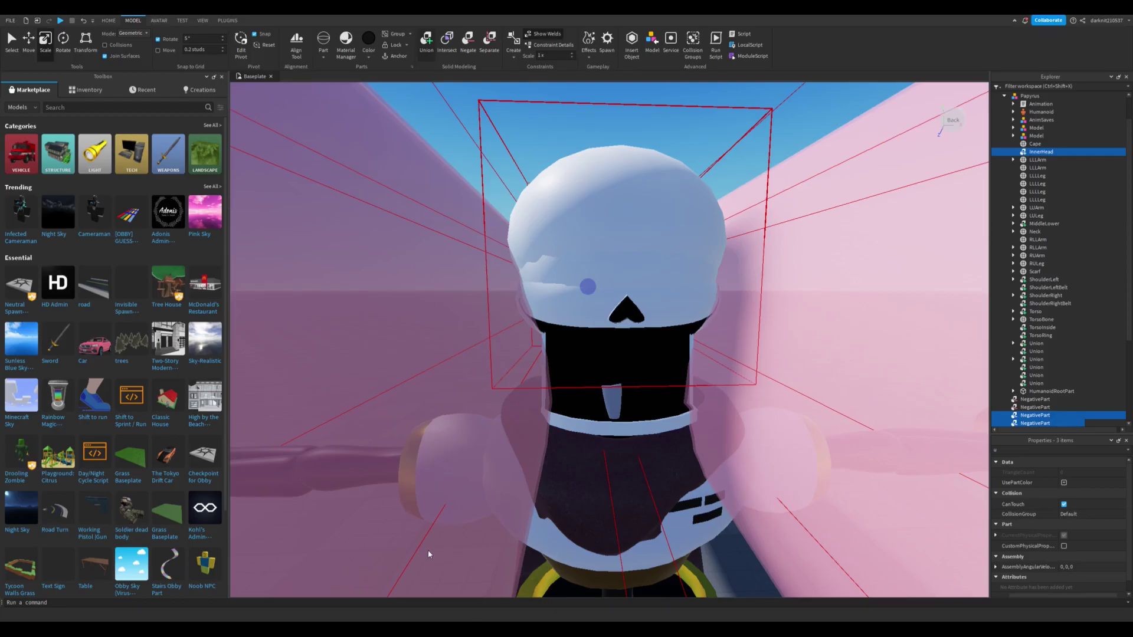
pyautogui.hotkey('ctrl', 'shift', 'g')
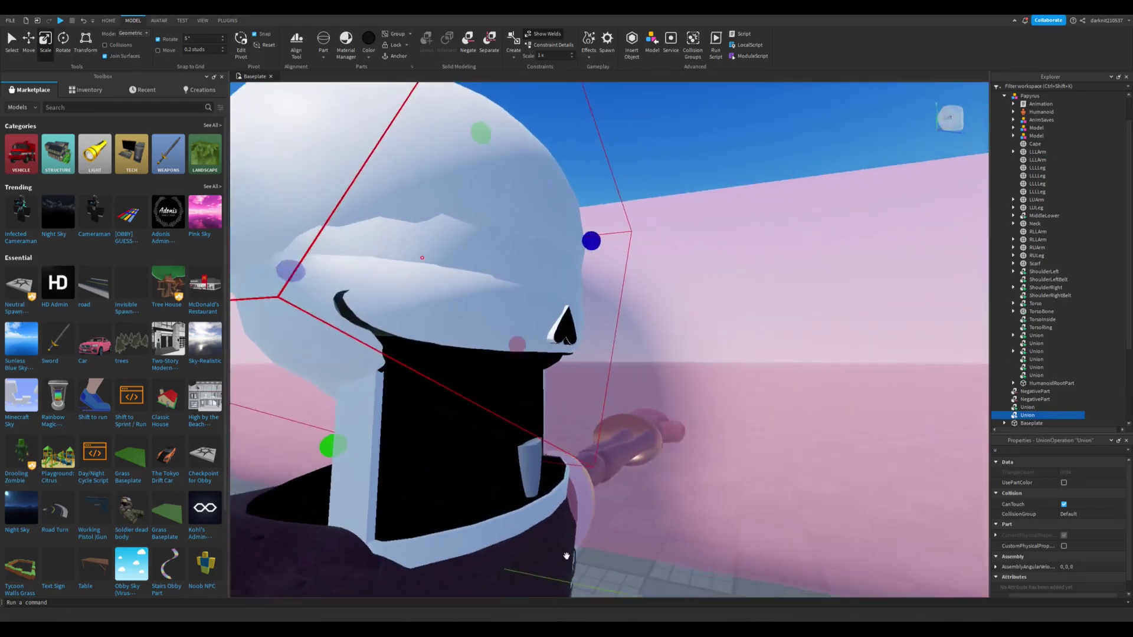
pyautogui.moveTo(567, 556); pyautogui.dragTo(561, 551, button='right')
pyautogui.scroll(3, 551, 484)
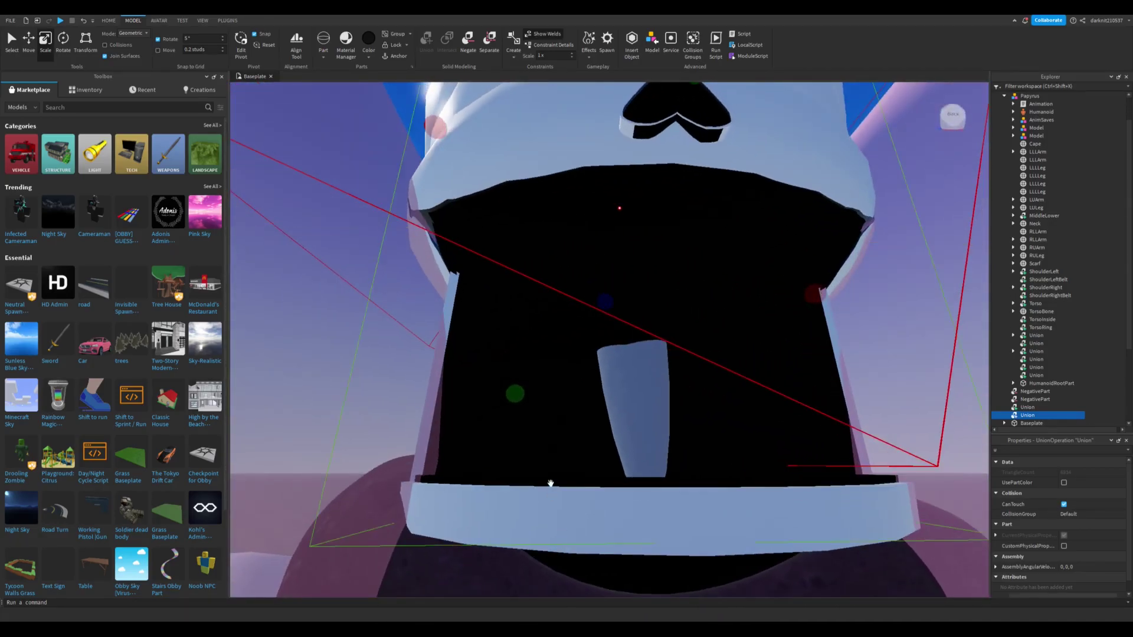
pyautogui.scroll(-5, 551, 483)
pyautogui.hotkey('ctrl', 'z')
# Redo the InnerHead union to check its effect on the face, and undo it again
pyautogui.moveTo(548, 480); pyautogui.dragTo(549, 481, button='right')
pyautogui.scroll(3, 395, 148)
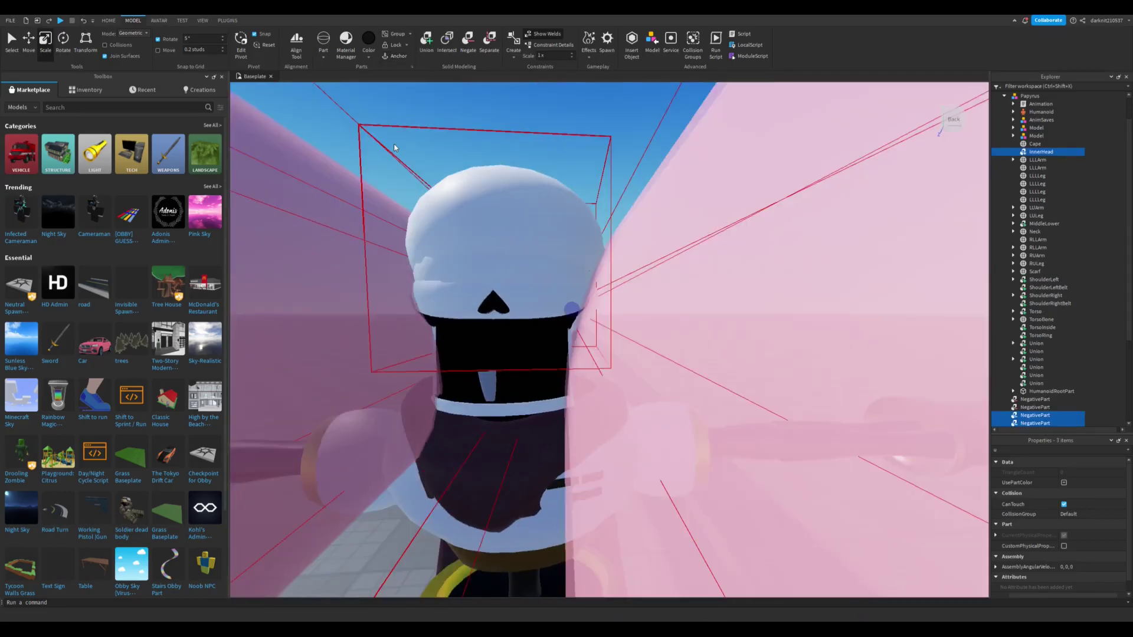
pyautogui.moveTo(394, 147); pyautogui.dragTo(394, 147, button='right')
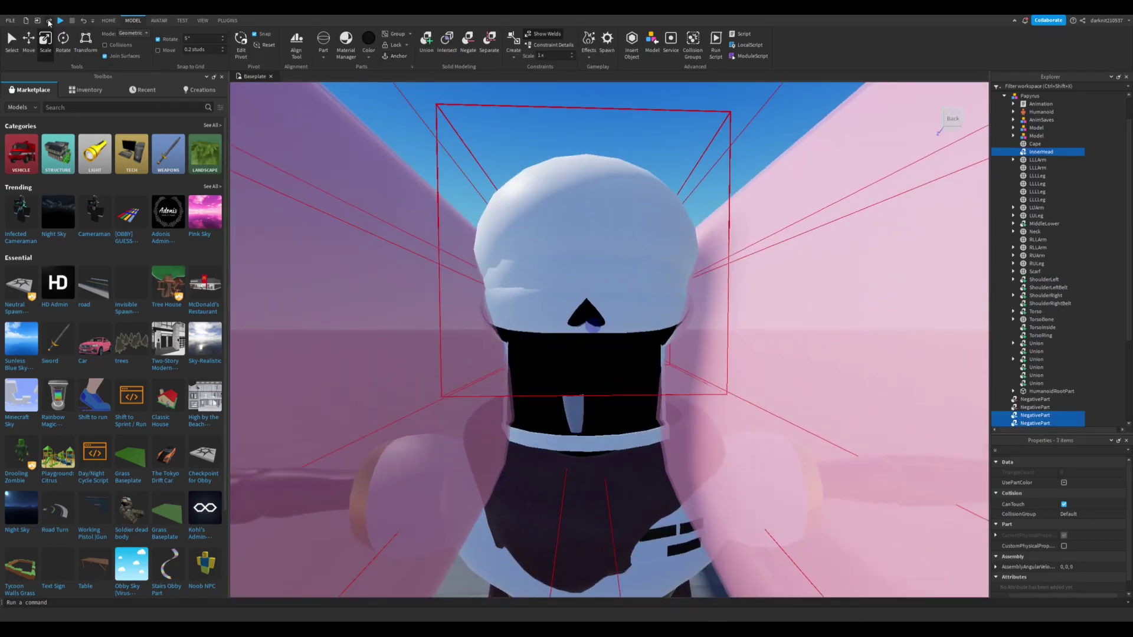
pyautogui.click(50, 23)
pyautogui.moveTo(502, 429); pyautogui.dragTo(502, 429, button='right')
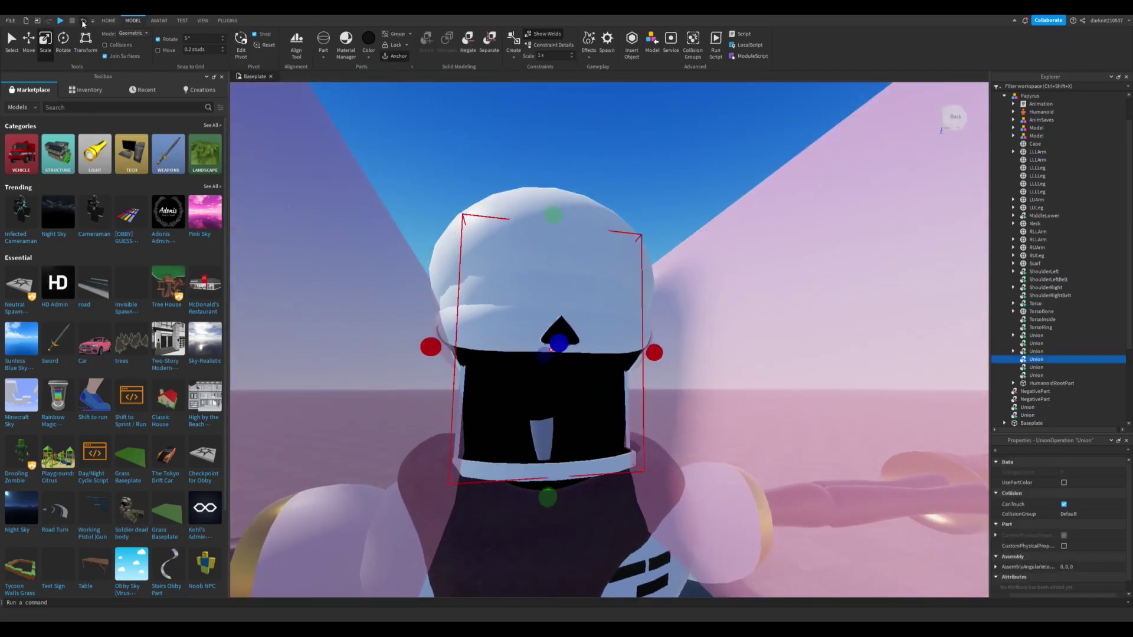
pyautogui.click(83, 21)
pyautogui.scroll(3, 632, 172)
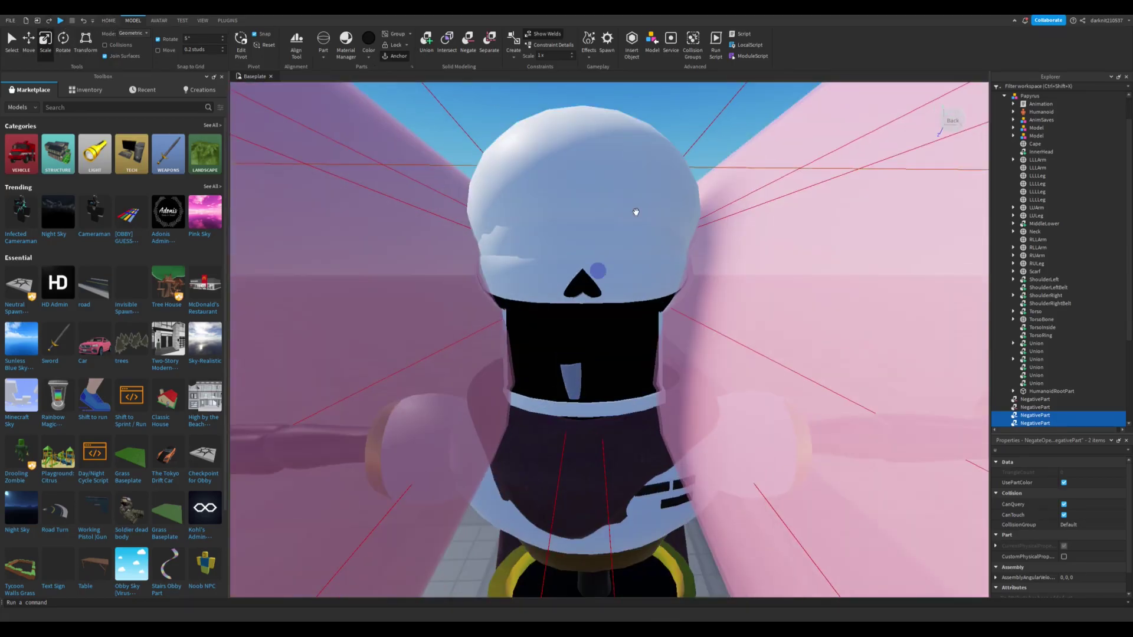
# Union the black mouth interior with the two selected negative parts to trim its sides
pyautogui.scroll(-3, 632, 172)
pyautogui.scroll(5, 652, 232)
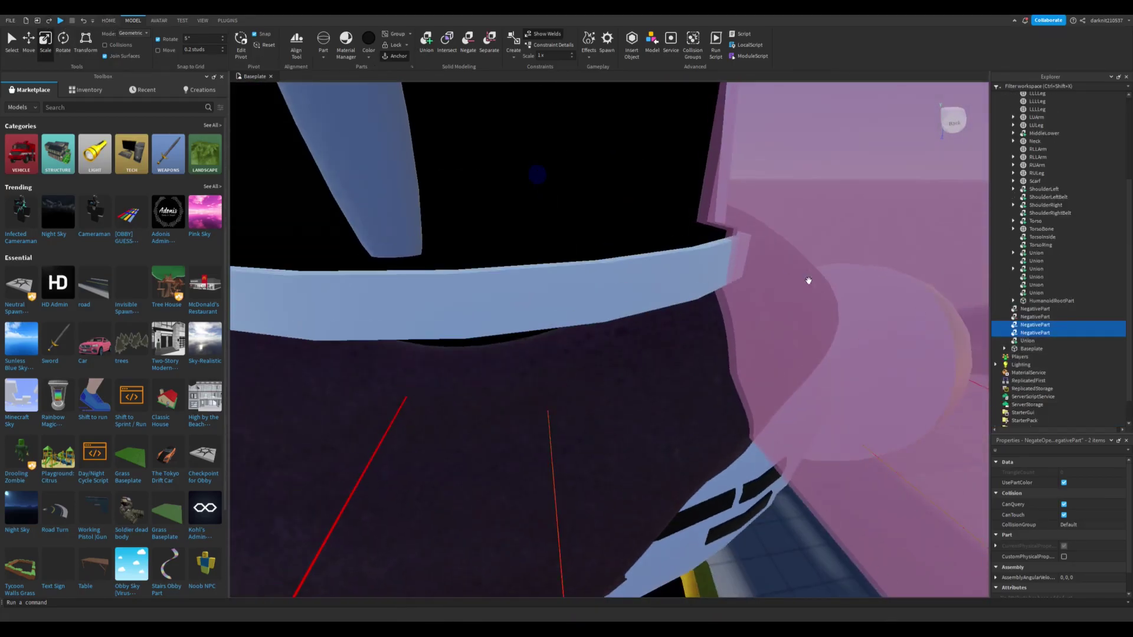
pyautogui.scroll(-5, 645, 195)
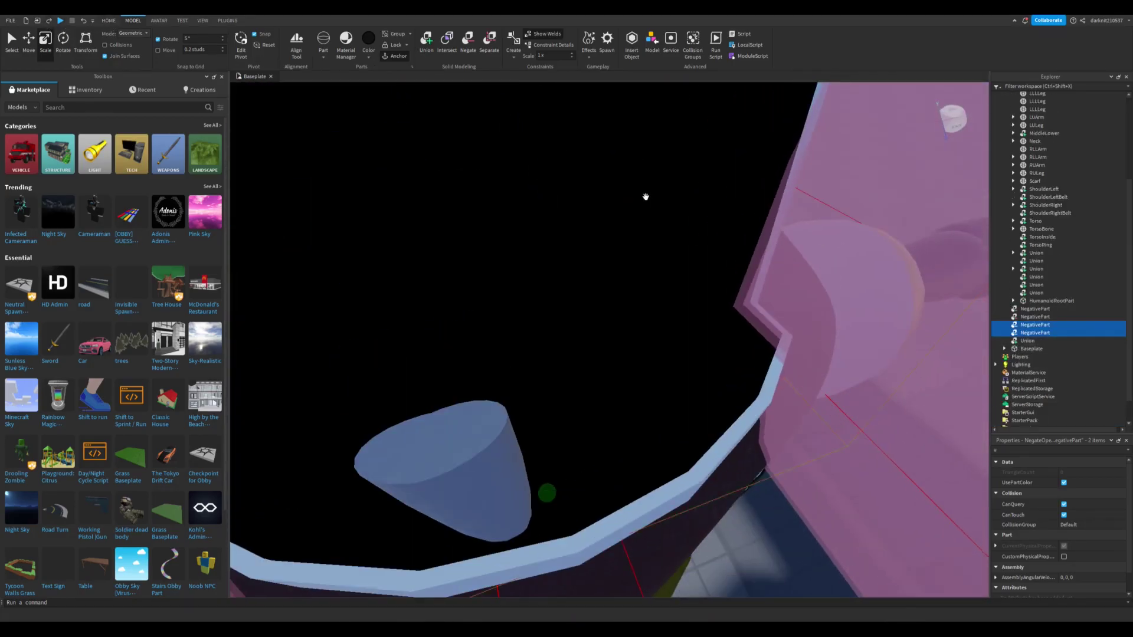
pyautogui.keyDown('ctrl'); pyautogui.click(570, 141); pyautogui.keyUp('ctrl')
pyautogui.click(426, 40)
# Union the white jaw with the remaining pair of negative parts and inspect the narrowed jaw
pyautogui.scroll(-5, 769, 203)
pyautogui.scroll(8, 767, 203)
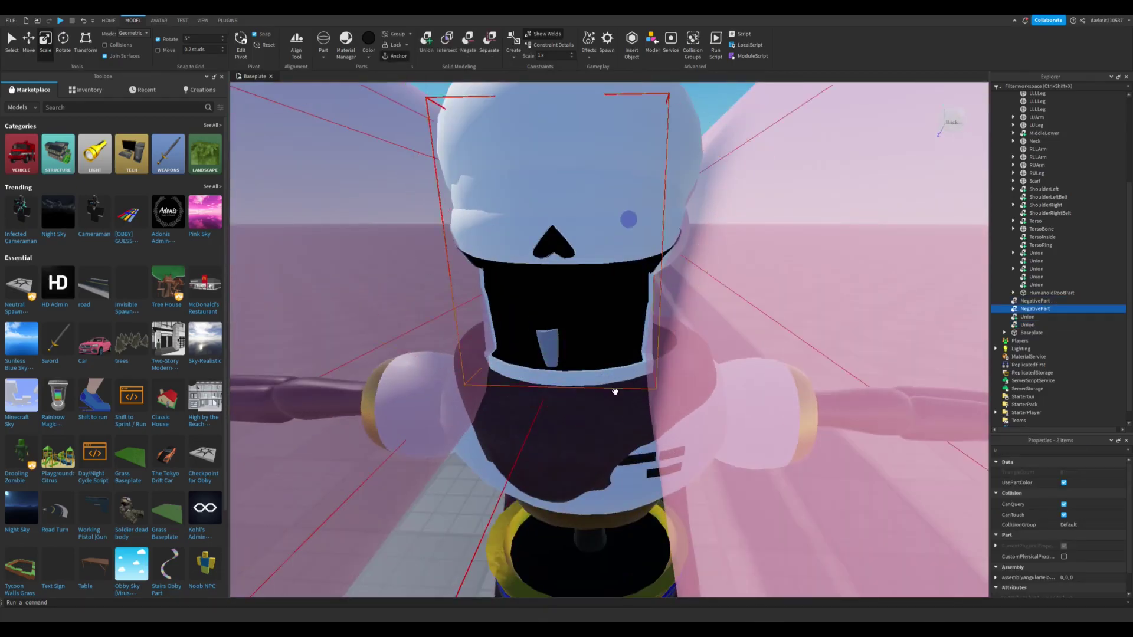
pyautogui.moveTo(615, 391); pyautogui.dragTo(672, 377, button='right')
pyautogui.scroll(6, 671, 377)
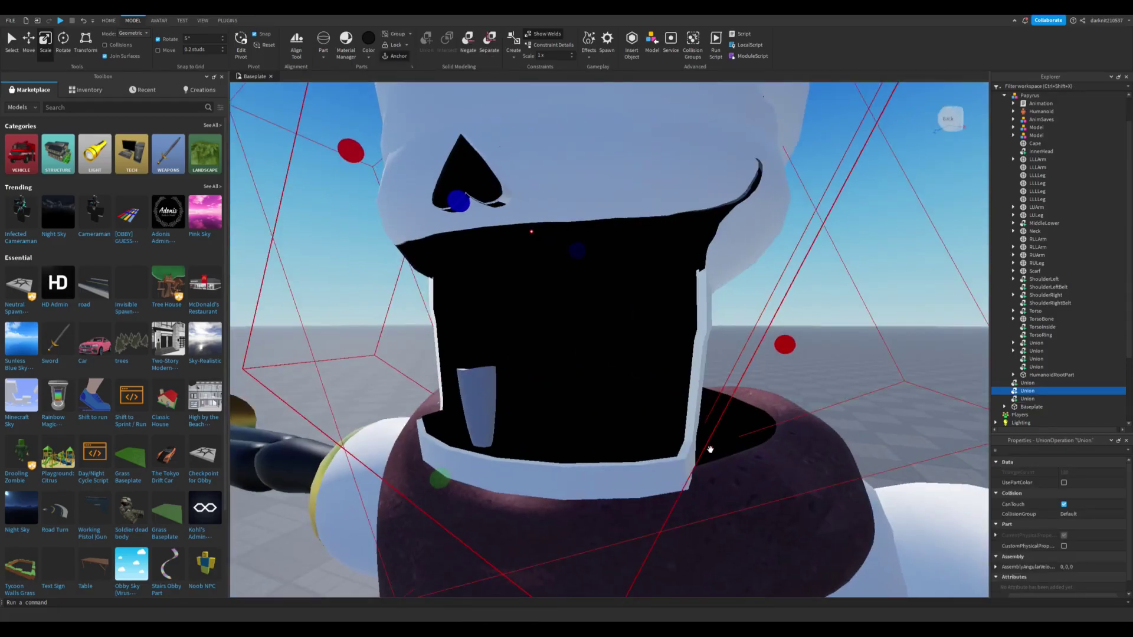
pyautogui.scroll(-3, 605, 295)
pyautogui.hotkey('ctrl', 'z')
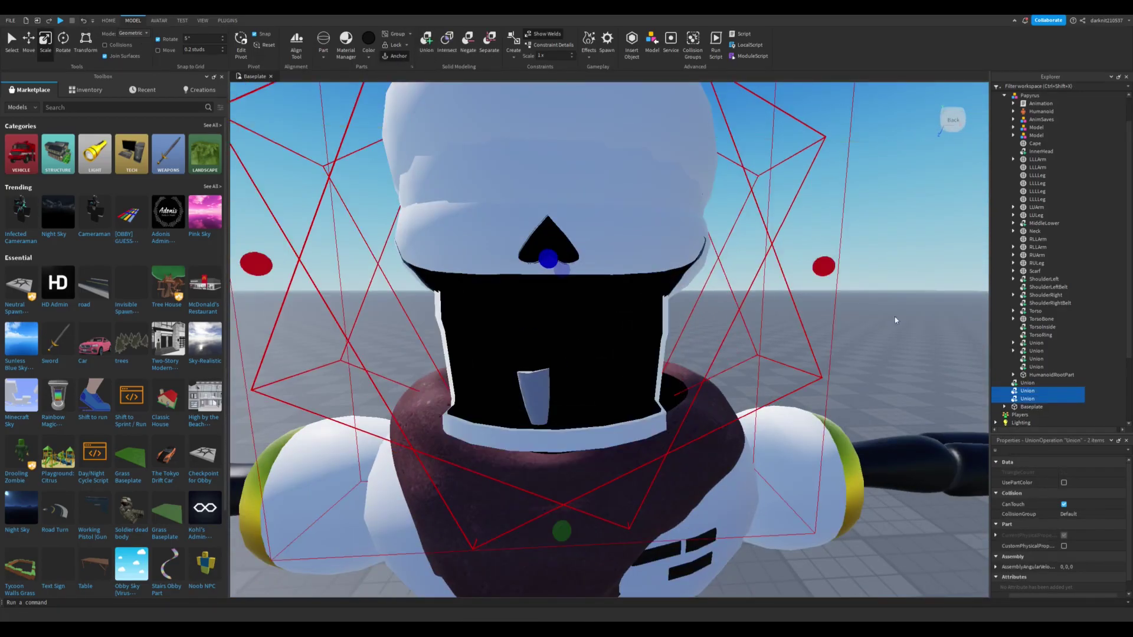
# Try different materials on the tooth inside the mouth, searching the Material Manager for "smoo" to give it a smooth finish
pyautogui.scroll(-5, 626, 354)
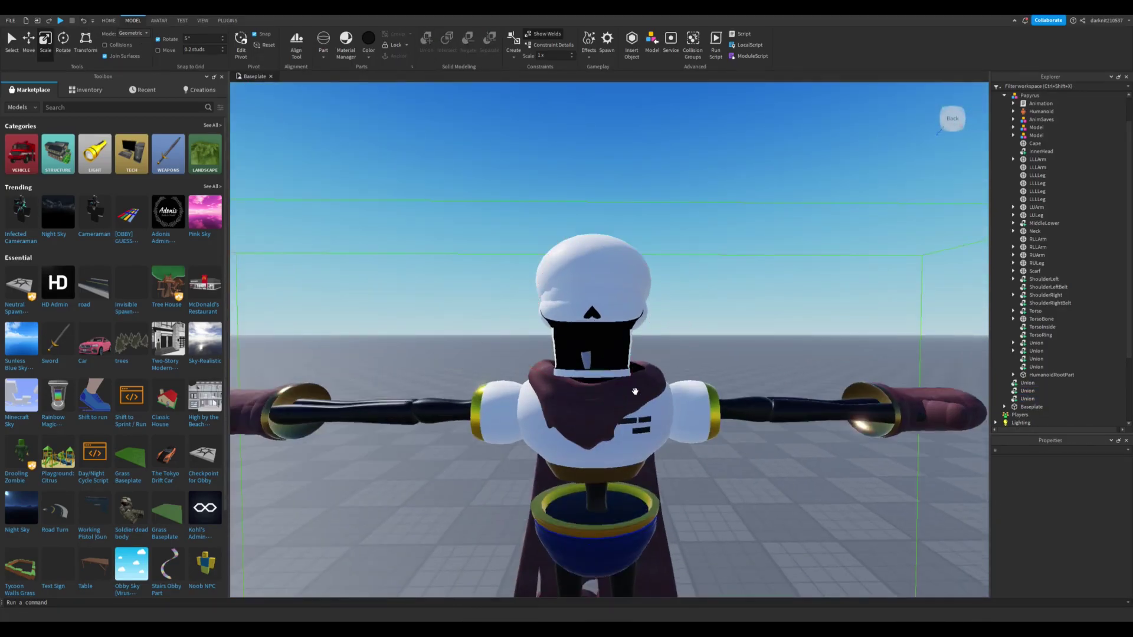
pyautogui.scroll(3, 635, 391)
pyautogui.click(639, 397)
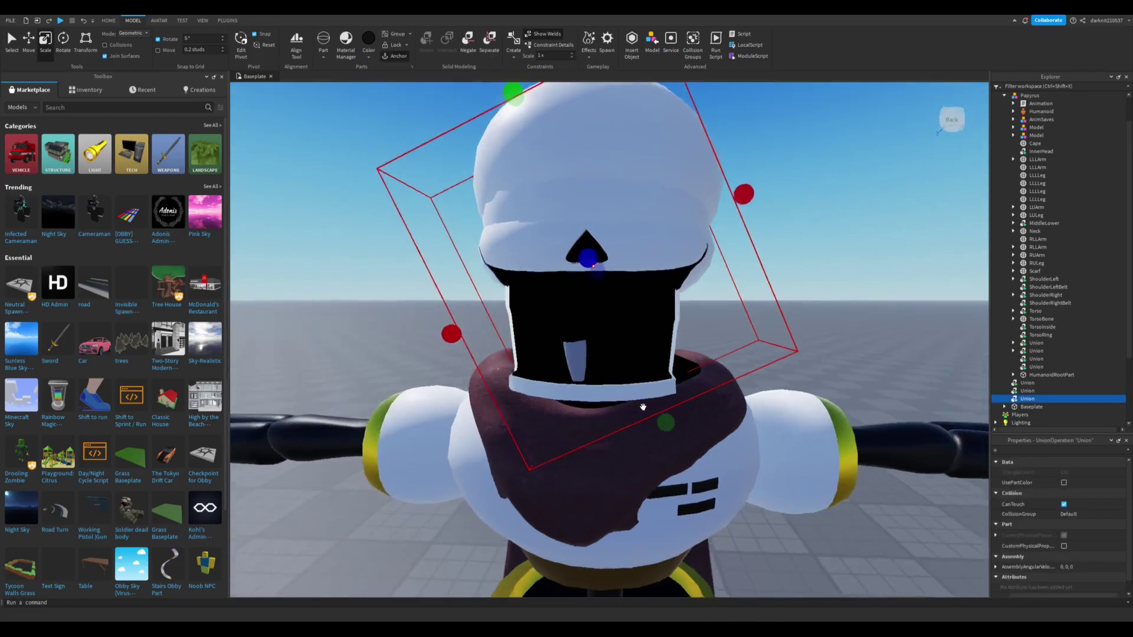
pyautogui.scroll(6, 661, 392)
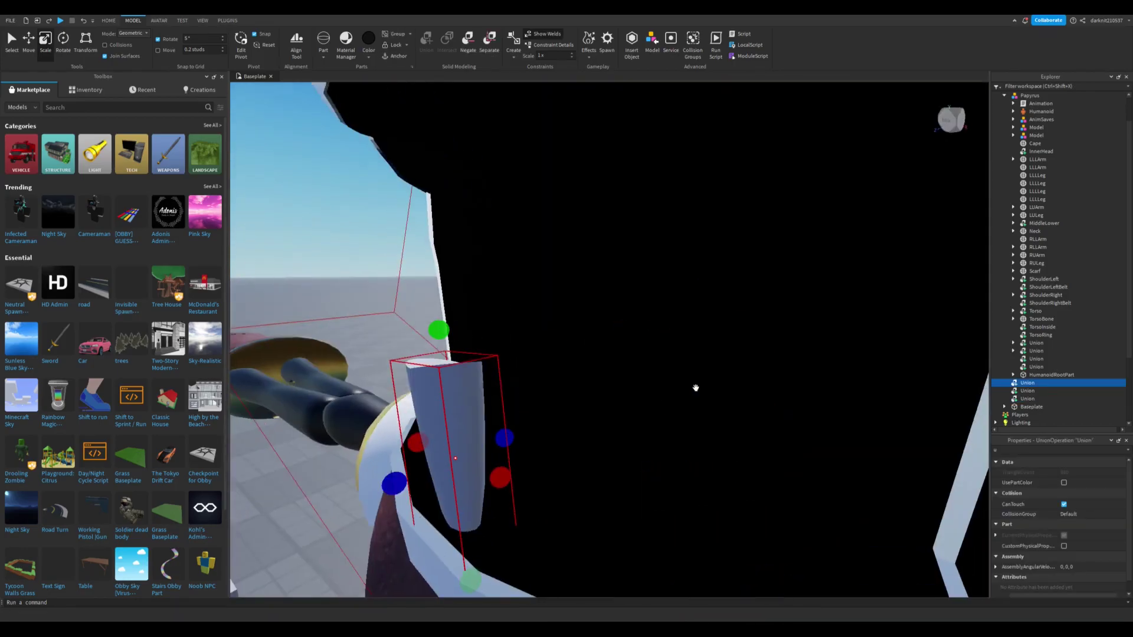
pyautogui.click(346, 44)
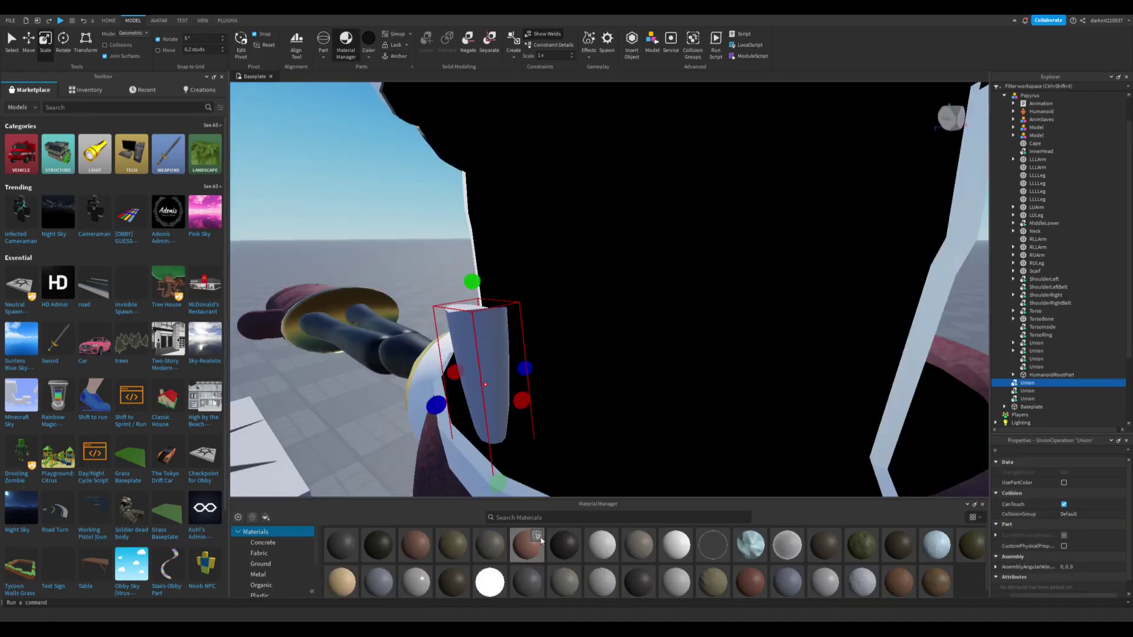
pyautogui.click(564, 543)
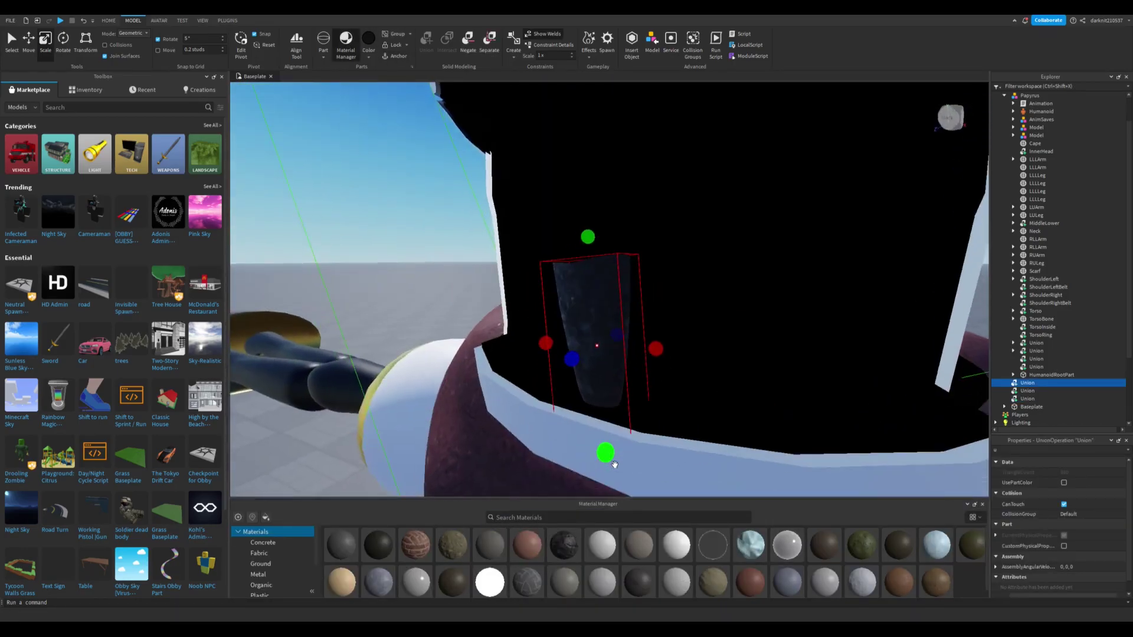
pyautogui.write('s')
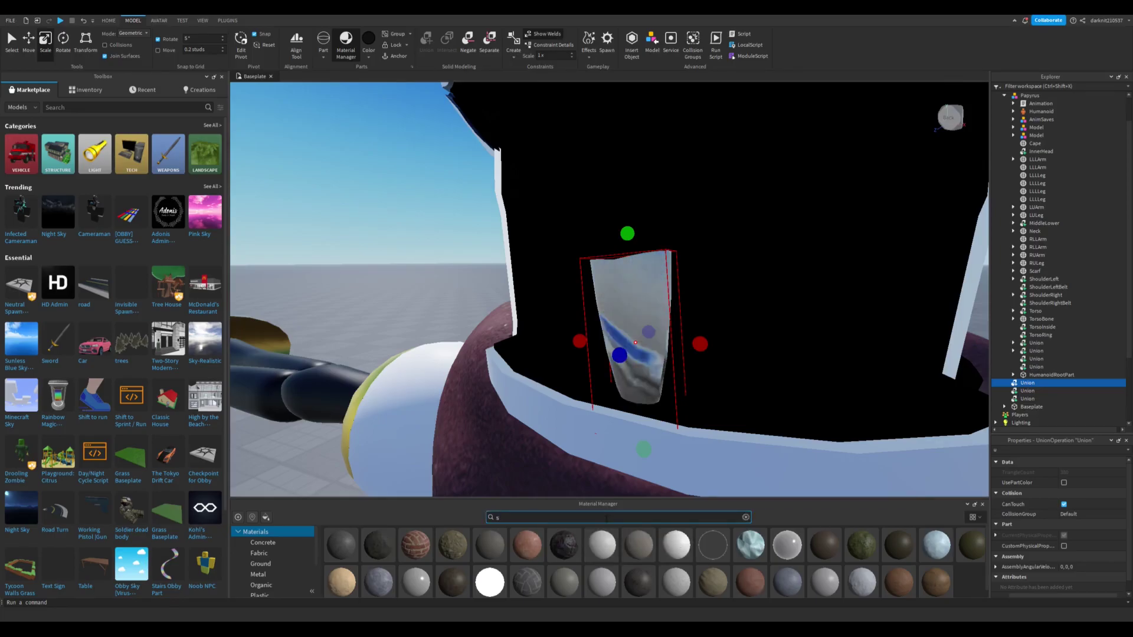
pyautogui.write('moo')
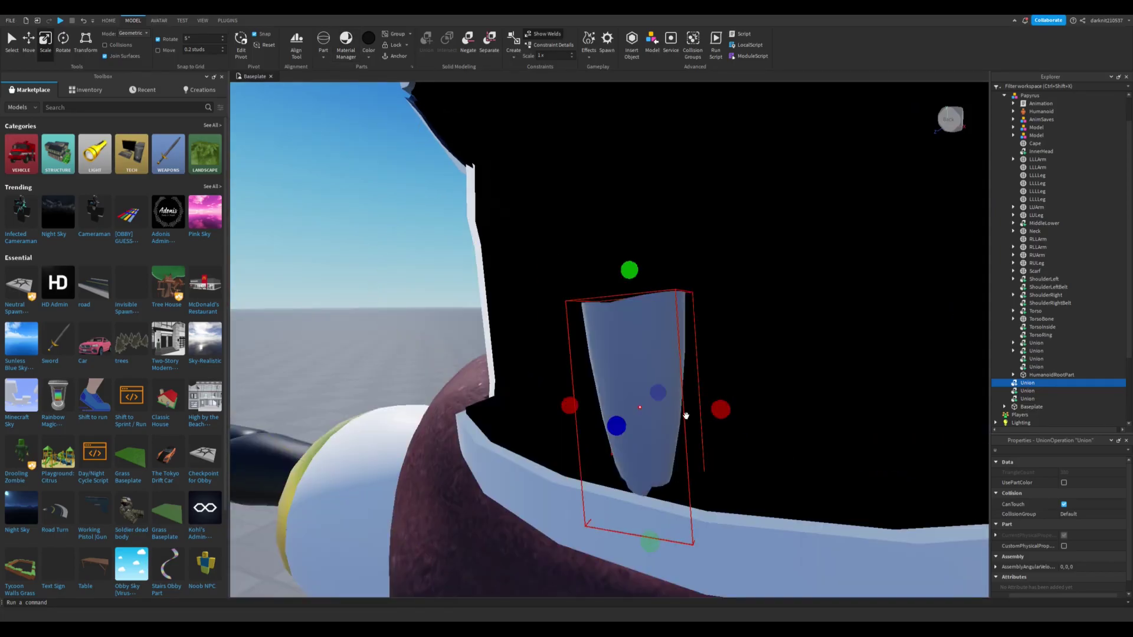
# Insert a small sphere part, negate it and place it on the front of the skull as an eye socket cutter
pyautogui.moveTo(667, 412); pyautogui.dragTo(739, 347, button='right')
pyautogui.click(324, 39)
pyautogui.moveTo(610, 252); pyautogui.dragTo(617, 272)
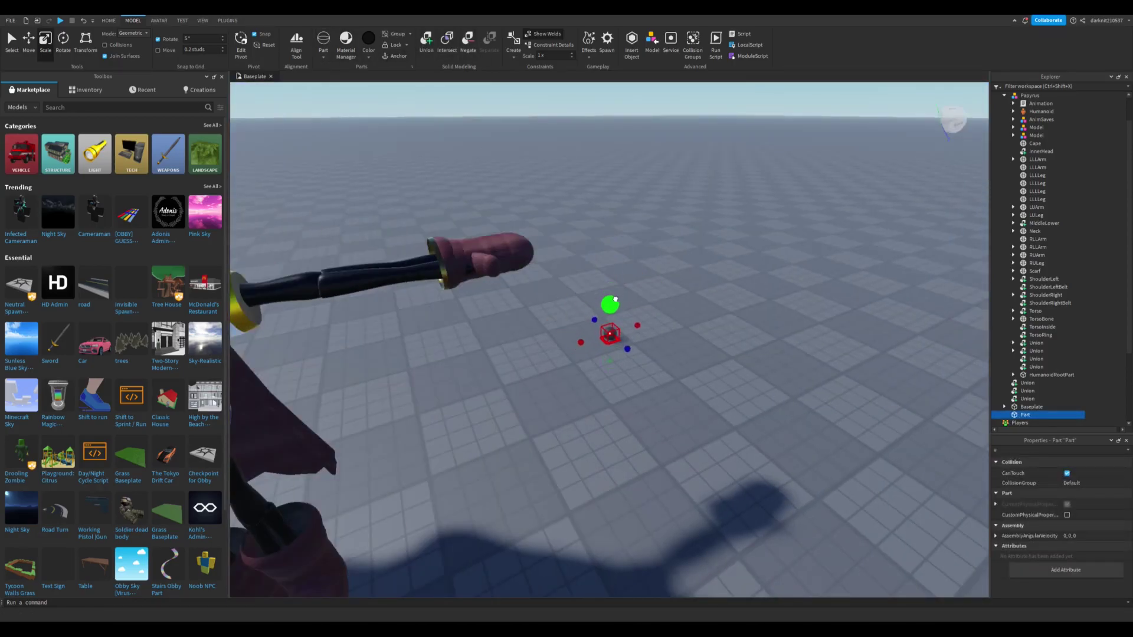
pyautogui.hotkey('ctrl', 'shift', 'n')
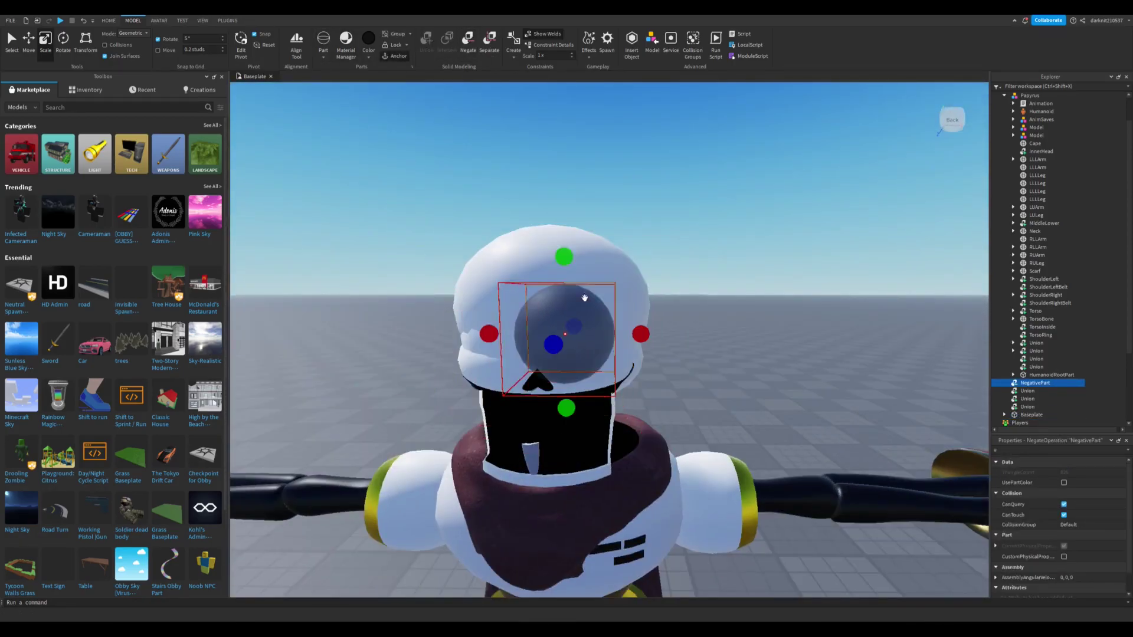
pyautogui.moveTo(565, 322); pyautogui.dragTo(322, 228, button='right')
pyautogui.moveTo(593, 336); pyautogui.dragTo(575, 278, button='right')
# Duplicate the negative sphere and place a smaller copy beside it on the skull as the second eye socket cutter
pyautogui.hotkey('ctrl', 'd')
pyautogui.moveTo(613, 314); pyautogui.dragTo(503, 316)
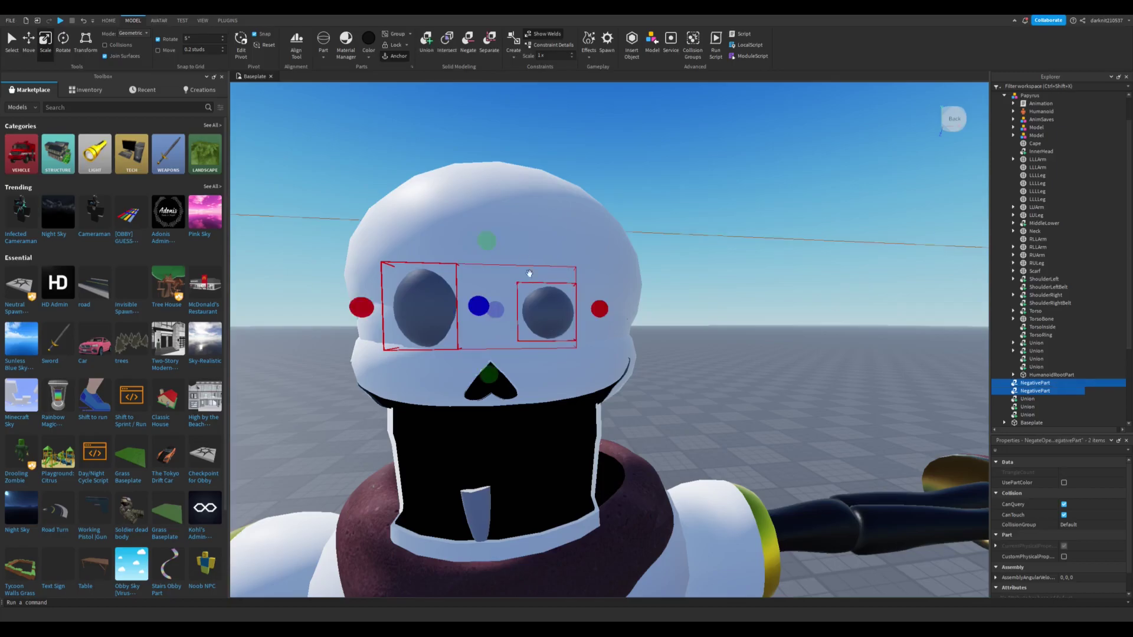
pyautogui.scroll(-3, 495, 280)
# Try cutting the eye sockets with a union of the skull and both negative spheres, and undo it
pyautogui.keyDown('ctrl'); pyautogui.click(612, 299); pyautogui.keyUp('ctrl')
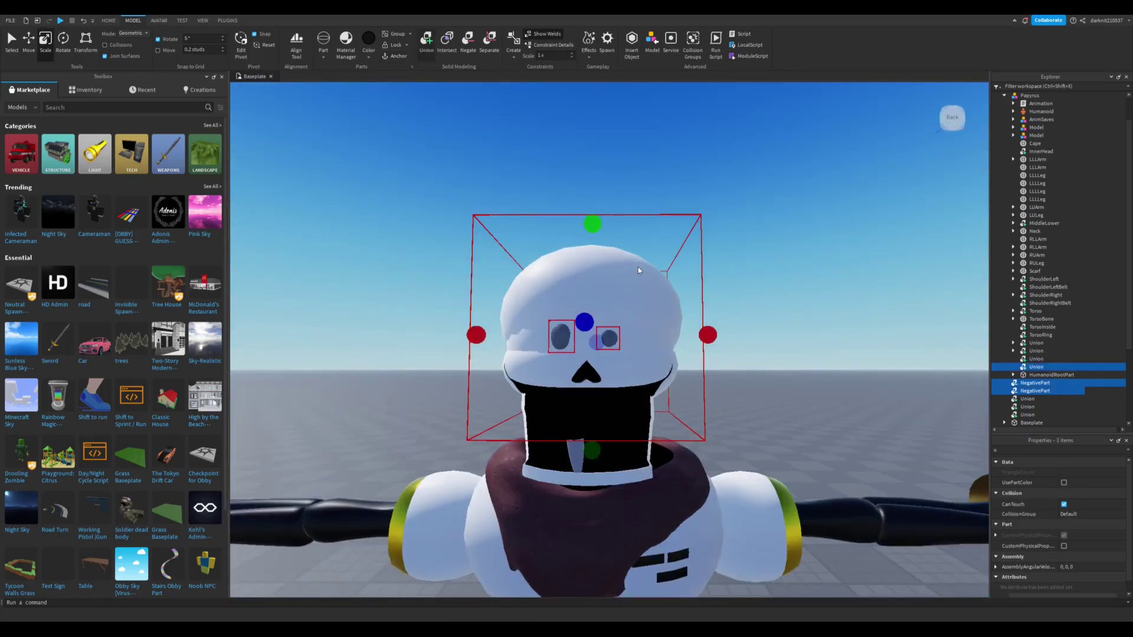
pyautogui.scroll(-5, 733, 328)
pyautogui.scroll(5, 531, 236)
pyautogui.click(354, 147)
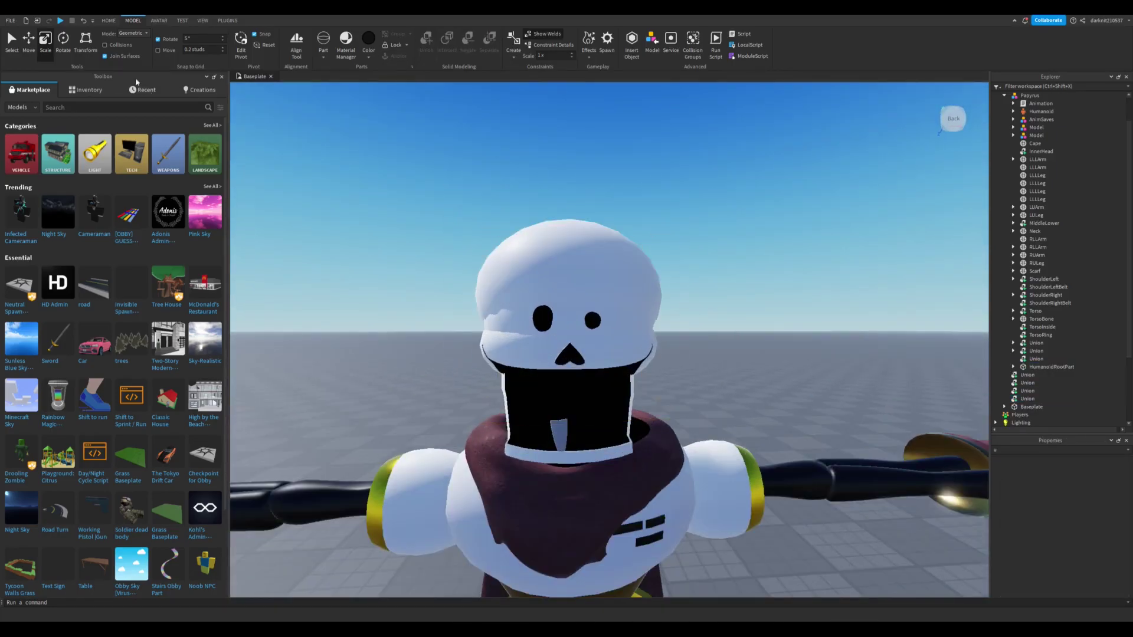
pyautogui.hotkey('ctrl', 'z')
pyautogui.hotkey('ctrl', 'z')
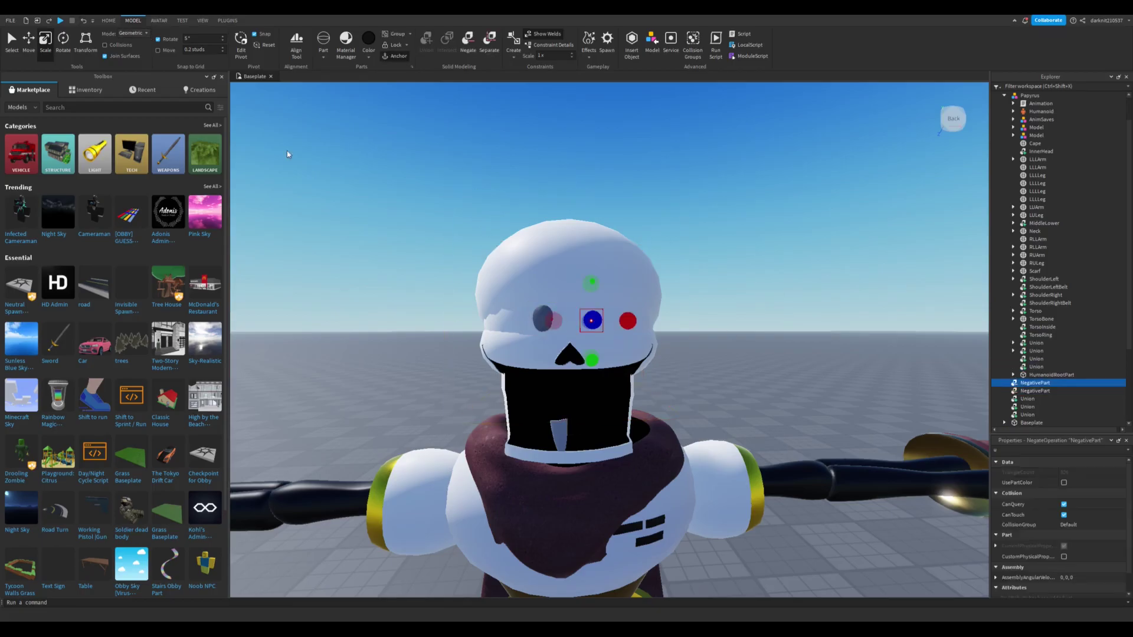
# Move the smaller negative sphere farther away from the larger one across the front of the skull
pyautogui.scroll(5, 607, 306)
pyautogui.hotkey('ctrl', '2')
pyautogui.scroll(-3, 747, 356)
pyautogui.click(748, 357)
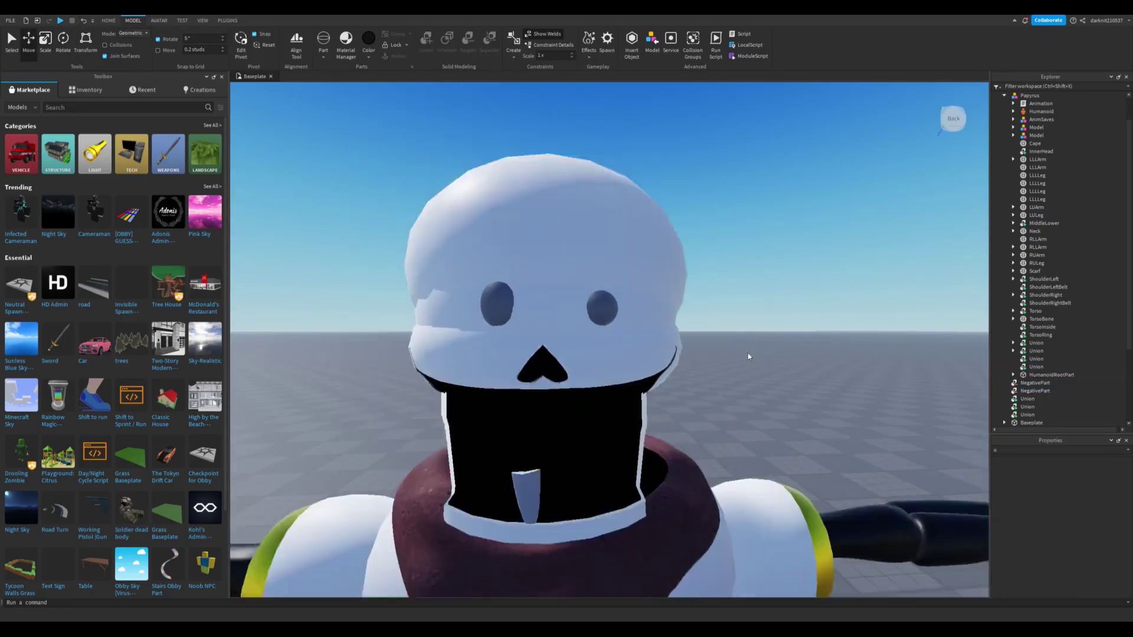
pyautogui.hotkey('ctrl', 'z')
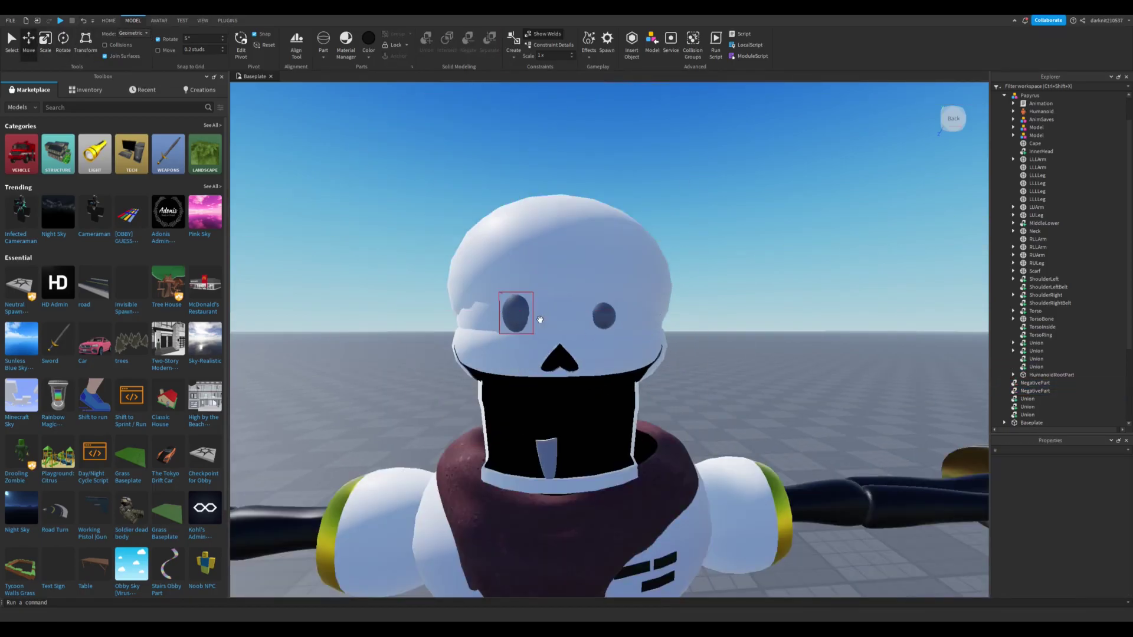
pyautogui.hotkey('ctrl', 'z')
# Duplicate the tooth and place the copy as a smaller second tooth beside it on the lower jaw
pyautogui.press('f')
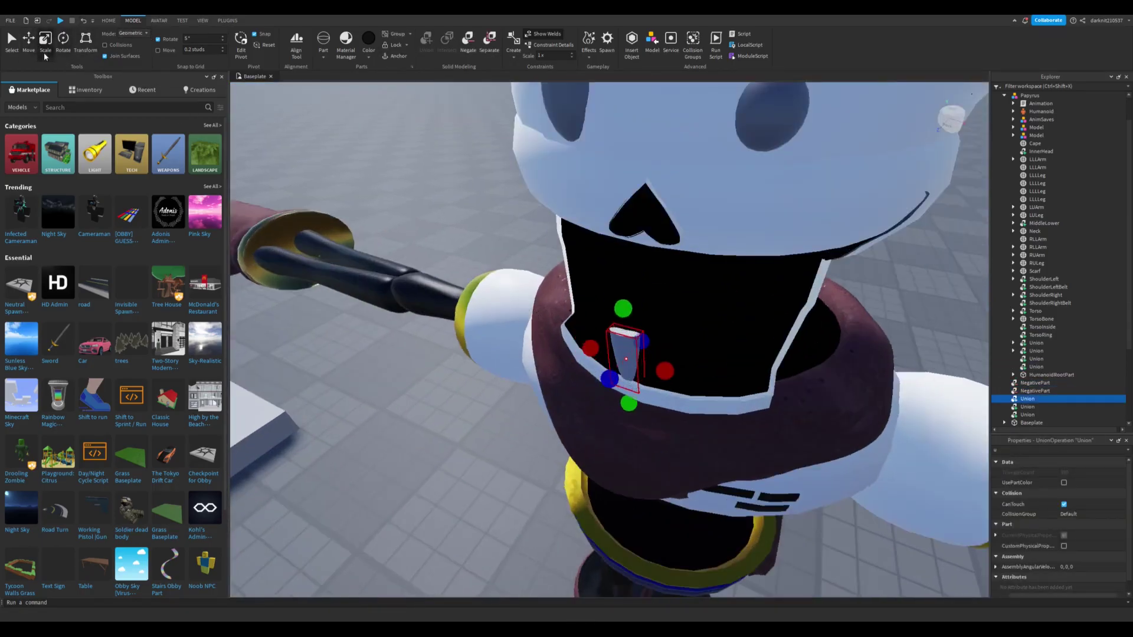
pyautogui.hotkey('ctrl', 'd')
pyautogui.moveTo(745, 408); pyautogui.dragTo(770, 420)
pyautogui.hotkey('ctrl', '4')
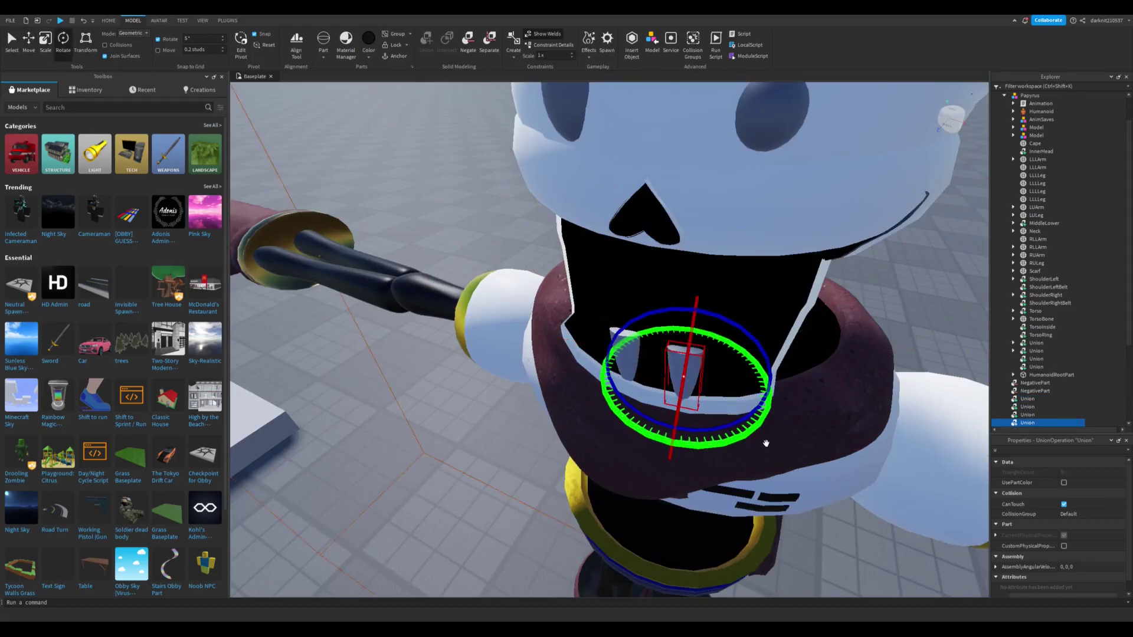
pyautogui.moveTo(767, 440); pyautogui.dragTo(698, 312, button='right')
pyautogui.hotkey('ctrl', '3')
pyautogui.scroll(-5, 695, 424)
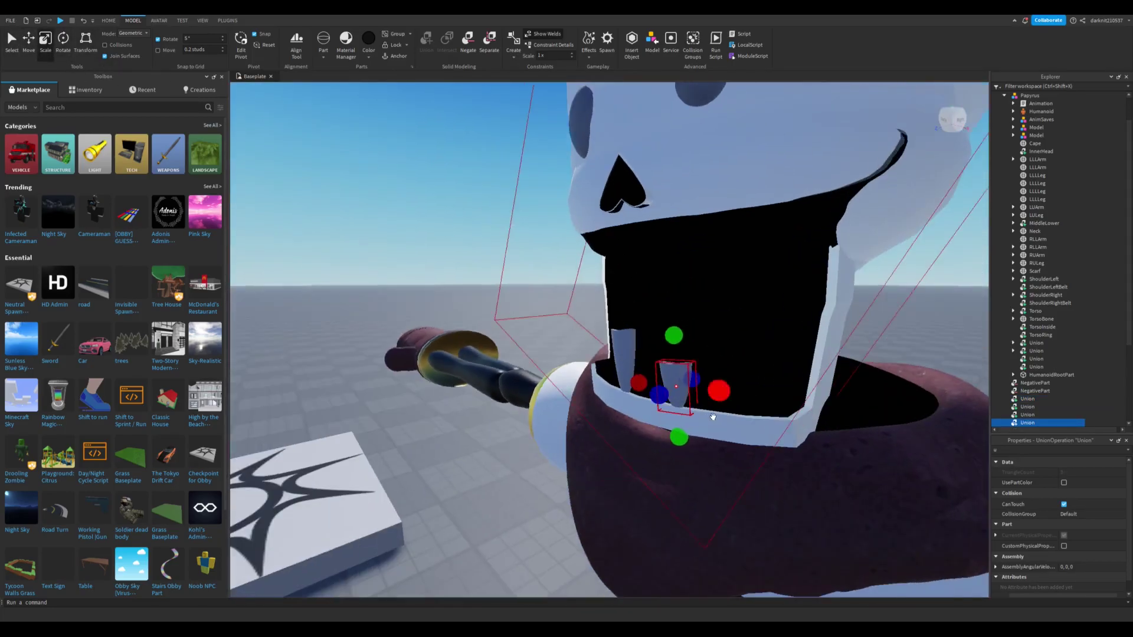
pyautogui.moveTo(695, 424); pyautogui.dragTo(800, 375, button='right')
pyautogui.click(800, 376)
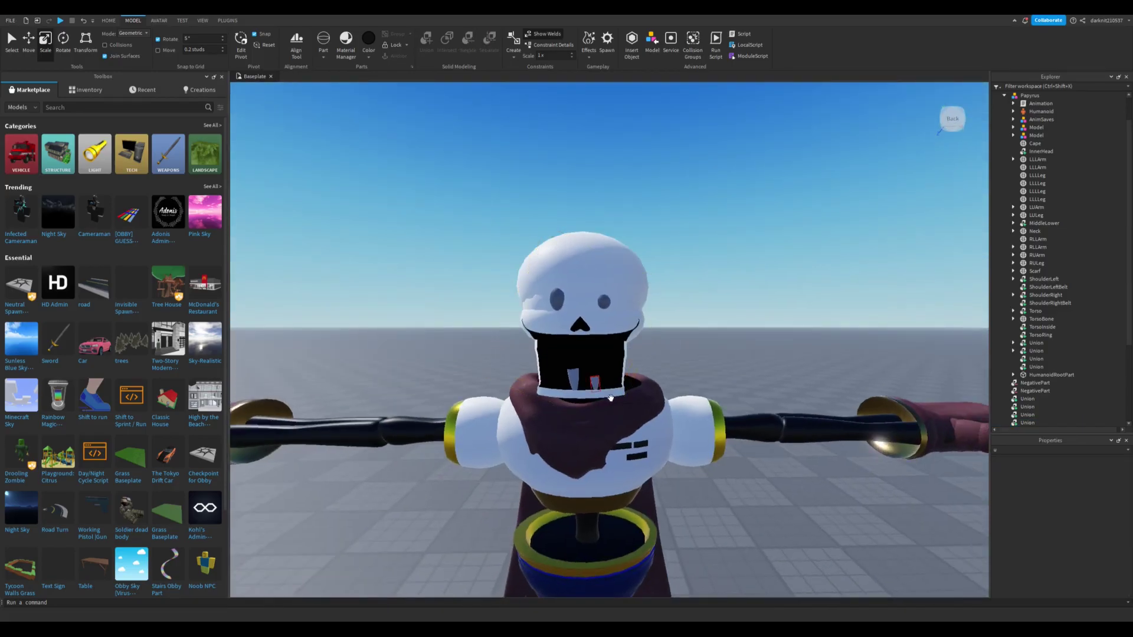
# Rotate the second tooth so that it leans outward and set it against the jaw's front edge
pyautogui.click(611, 397)
pyautogui.hotkey('ctrl', '4')
pyautogui.press('f')
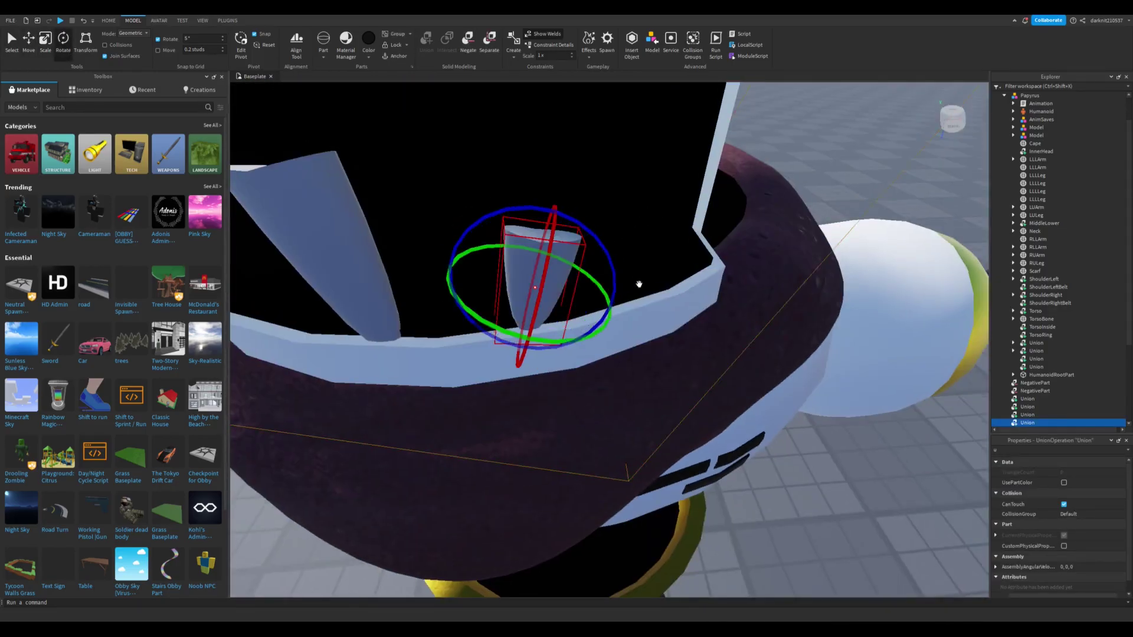
pyautogui.moveTo(639, 285); pyautogui.dragTo(738, 225, button='right')
pyautogui.moveTo(767, 227); pyautogui.dragTo(779, 277)
pyautogui.hotkey('ctrl', '2')
pyautogui.click(894, 378)
pyautogui.scroll(-10, 664, 347)
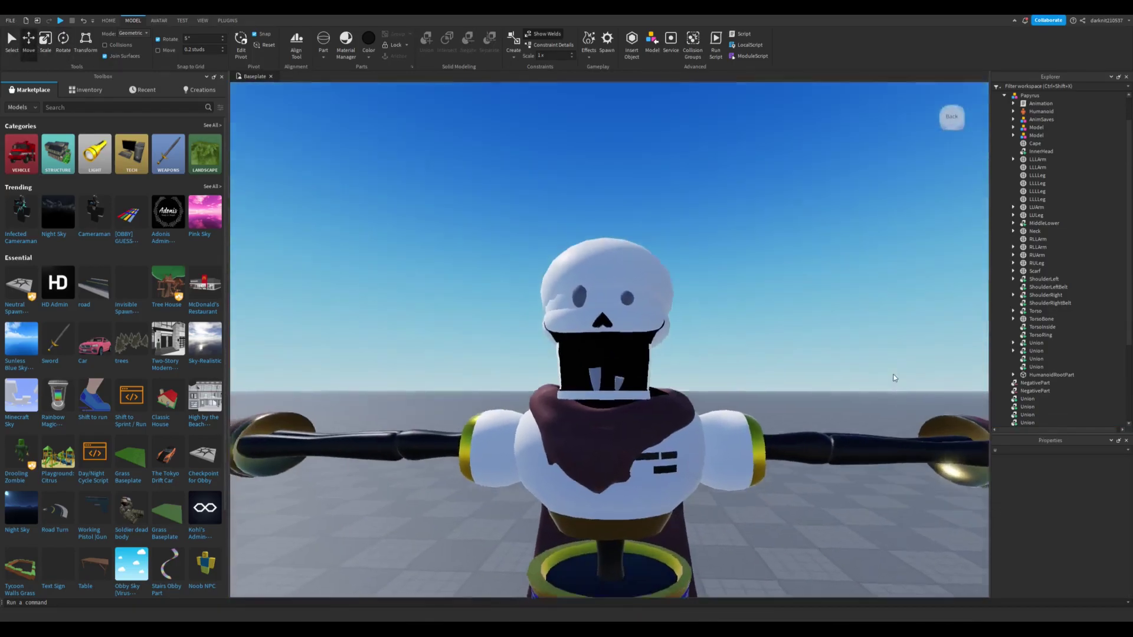
# Union the skull with both negative spheres to cut the two eye sockets
pyautogui.scroll(5, 664, 346)
pyautogui.click(717, 234)
pyautogui.scroll(-1, 796, 279)
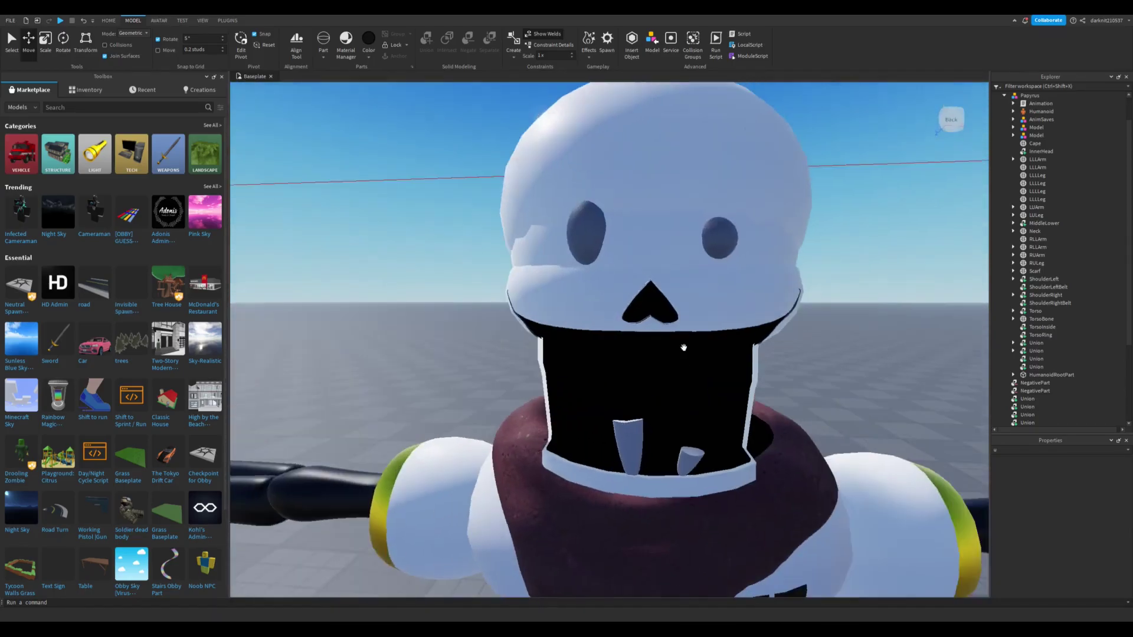
pyautogui.keyDown('ctrl'); pyautogui.click(603, 298); pyautogui.keyUp('ctrl')
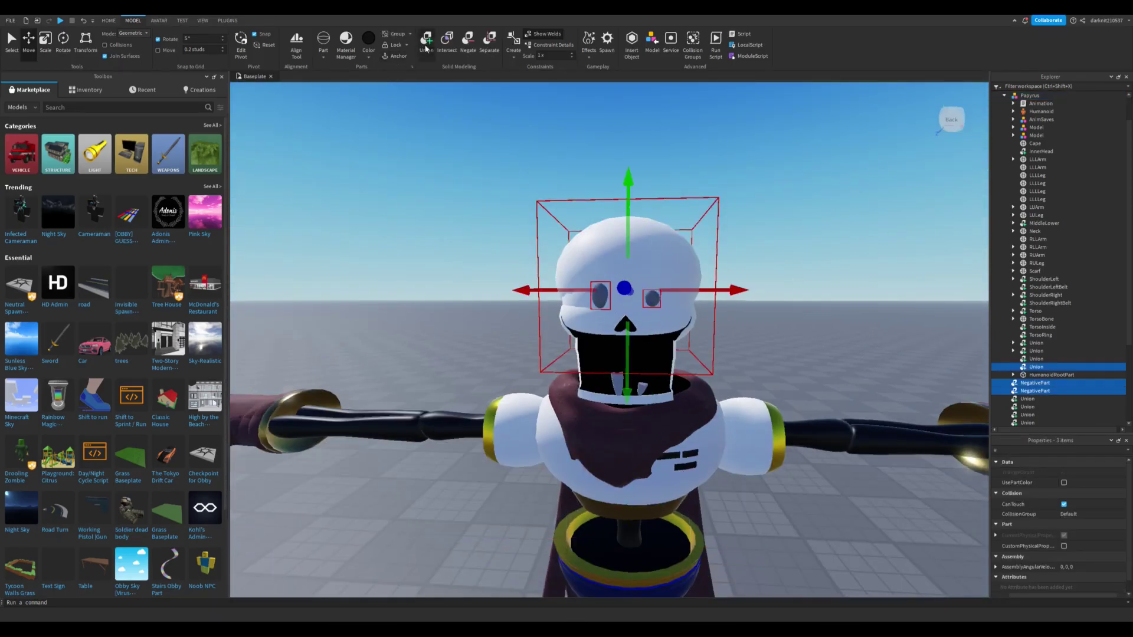
pyautogui.click(425, 42)
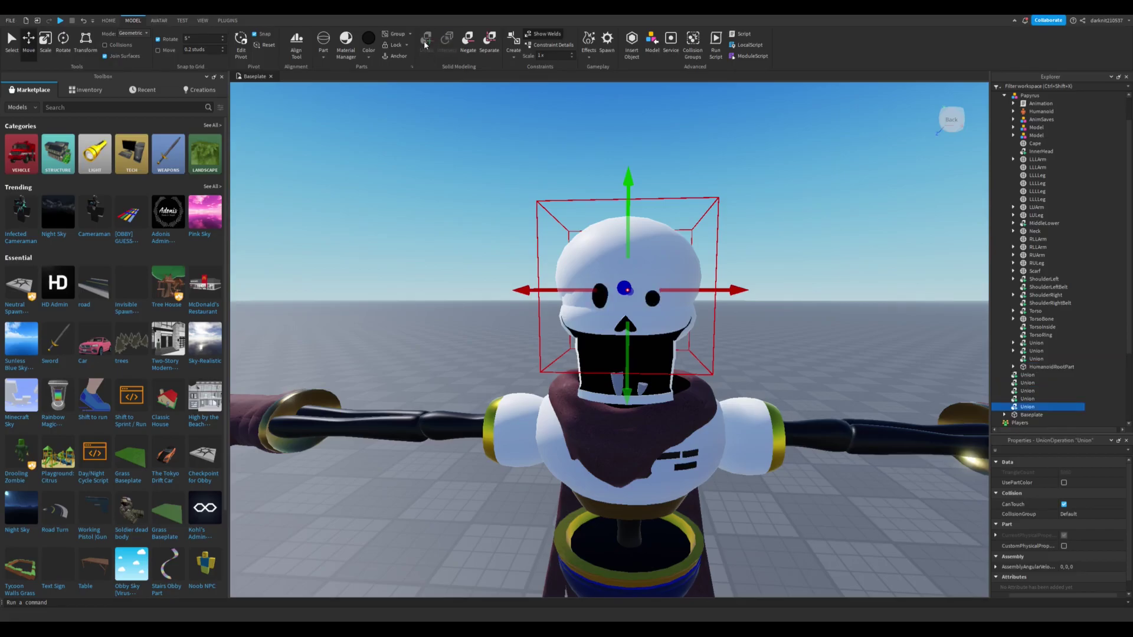
pyautogui.click(738, 147)
pyautogui.scroll(5, 620, 354)
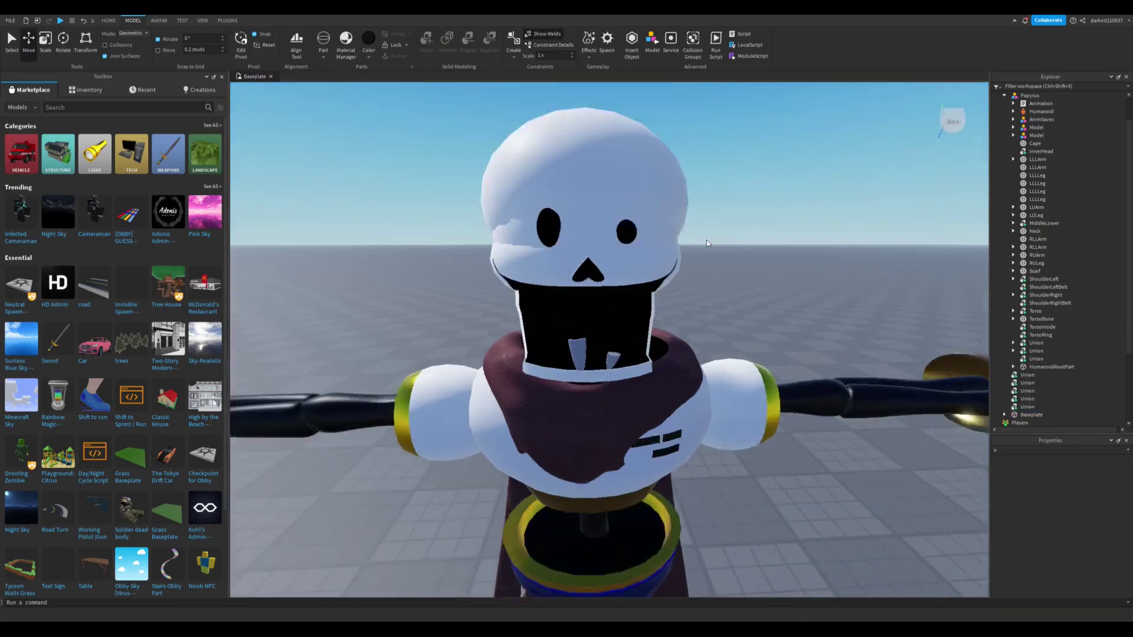
# Duplicate a tooth and place a smaller copy on the empty side of the lower jaw as the third tooth
pyautogui.click(570, 360)
pyautogui.scroll(4, 621, 361)
pyautogui.hotkey('ctrl', 'd')
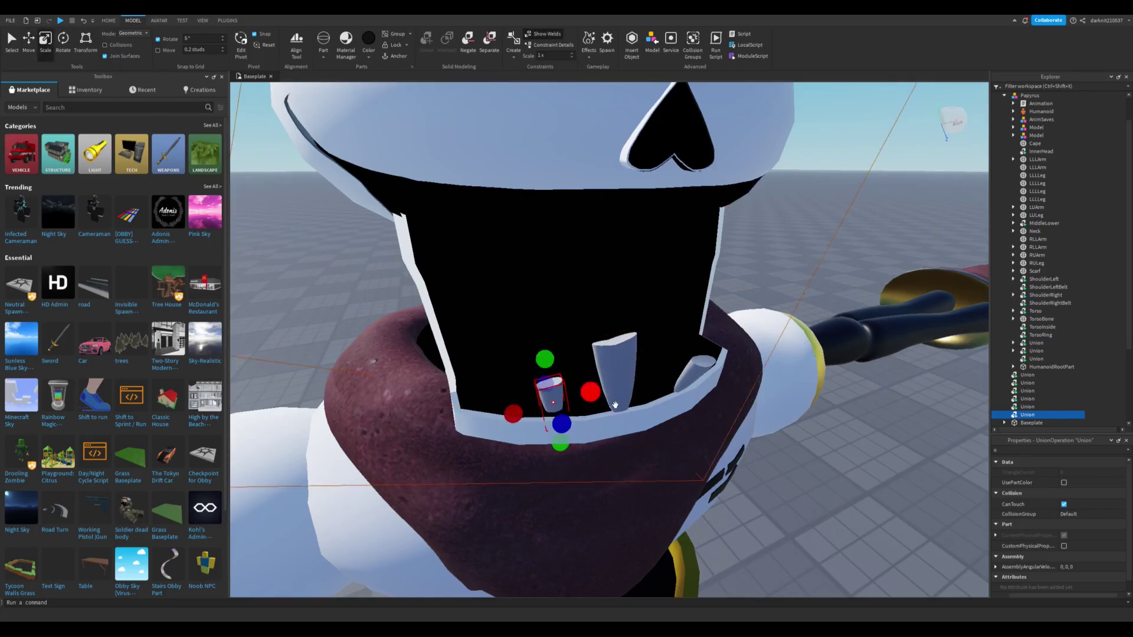
pyautogui.scroll(-10, 563, 445)
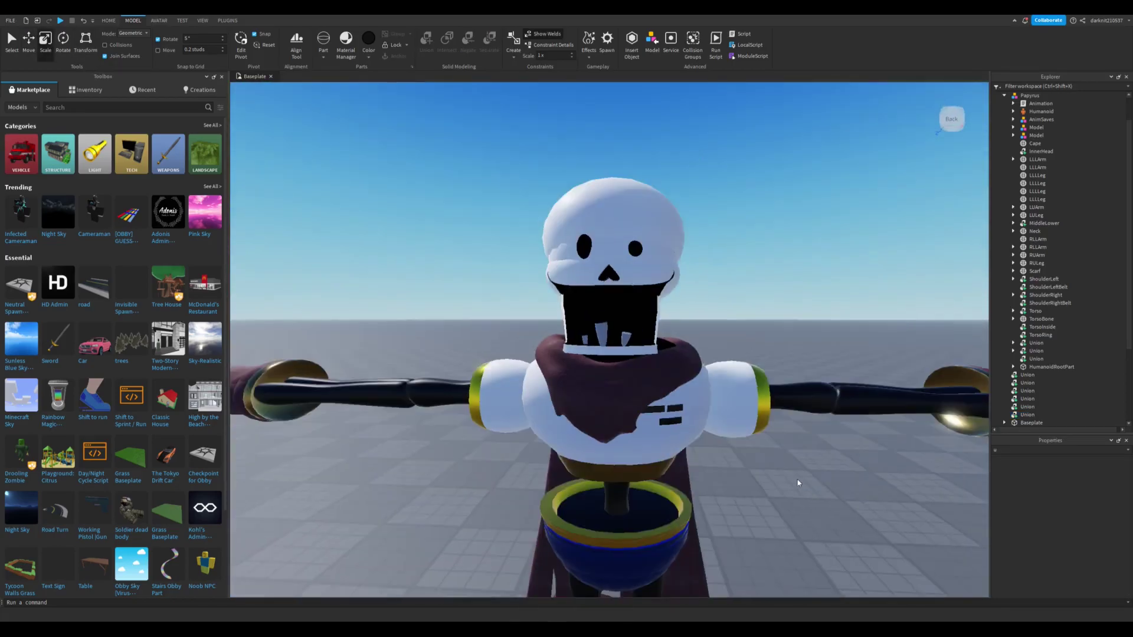
pyautogui.scroll(12, 551, 337)
pyautogui.click(593, 449)
pyautogui.scroll(-8, 578, 448)
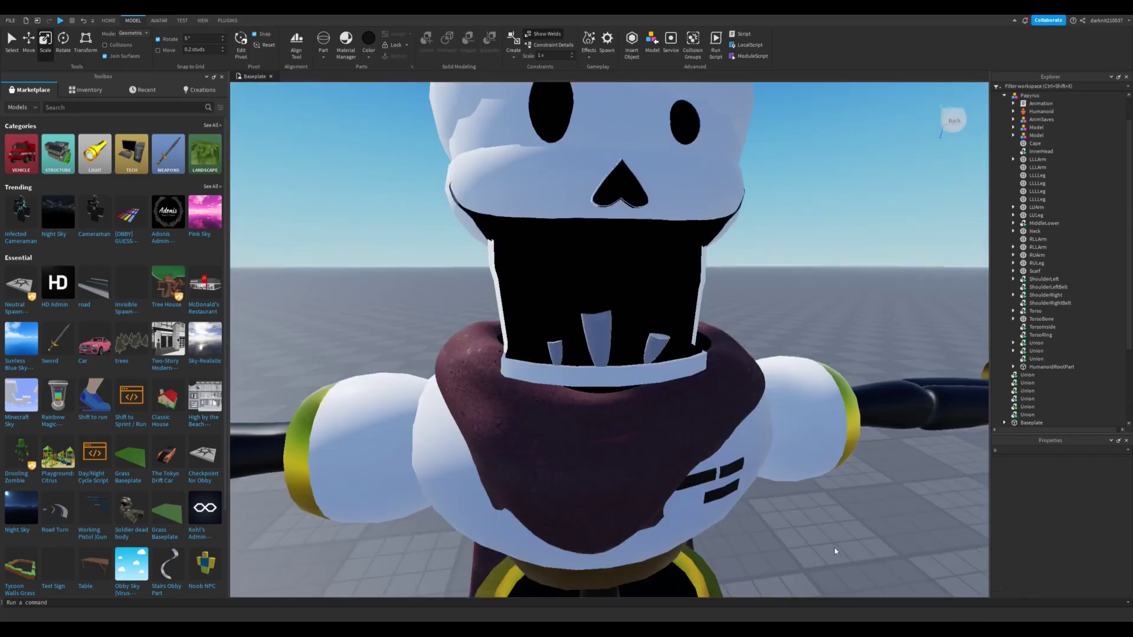
# Refine the size and placement of the three teeth along the lower jaw
pyautogui.scroll(9, 538, 429)
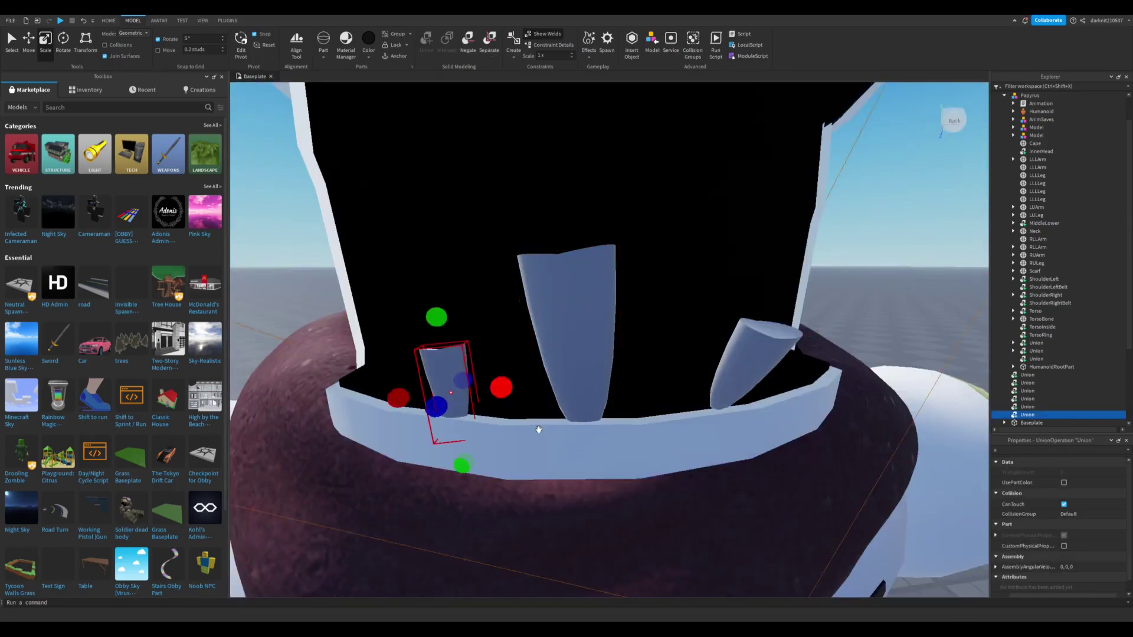
pyautogui.scroll(-8, 538, 429)
pyautogui.click(515, 575)
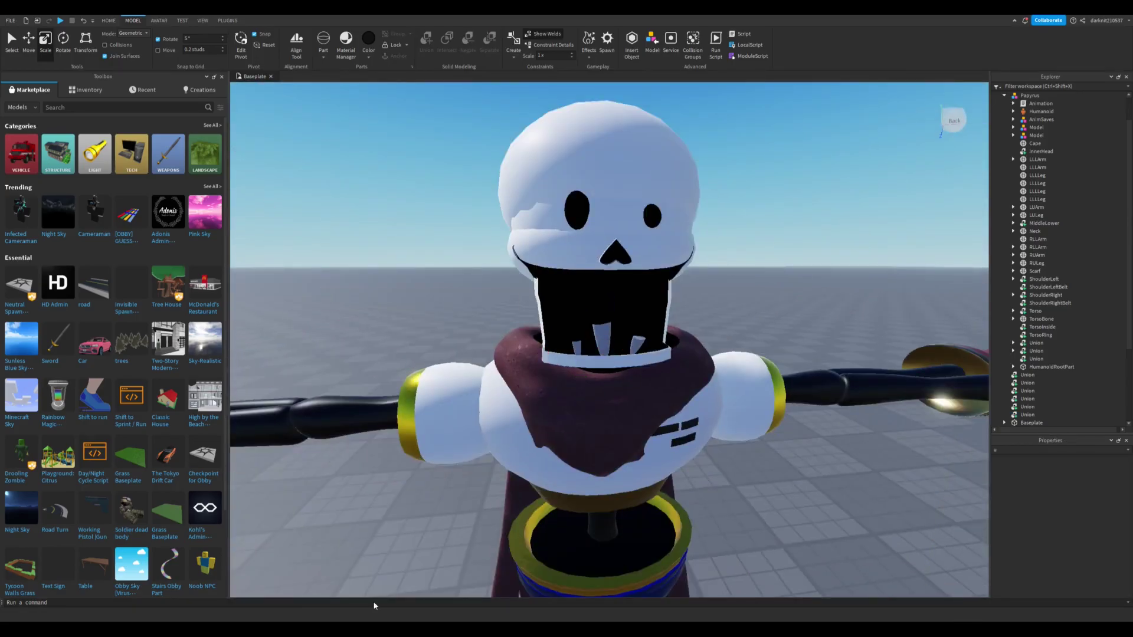
pyautogui.scroll(-8, 531, 413)
pyautogui.scroll(10, 581, 413)
pyautogui.click(581, 390)
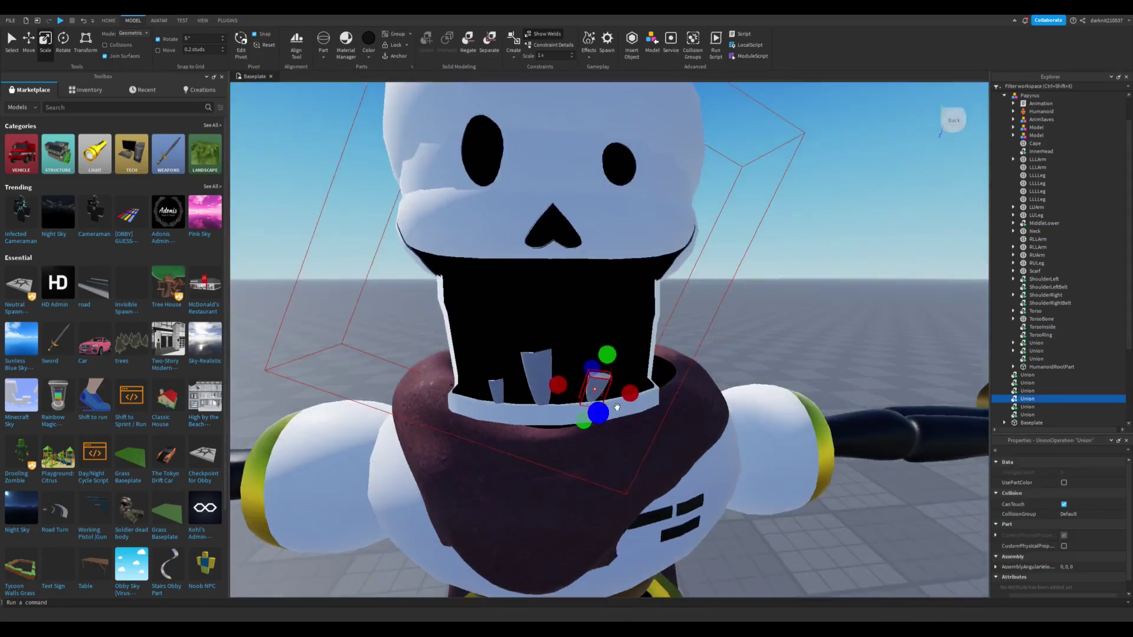
pyautogui.scroll(3, 582, 437)
pyautogui.scroll(-8, 581, 437)
pyautogui.scroll(10, 520, 402)
pyautogui.click(509, 394)
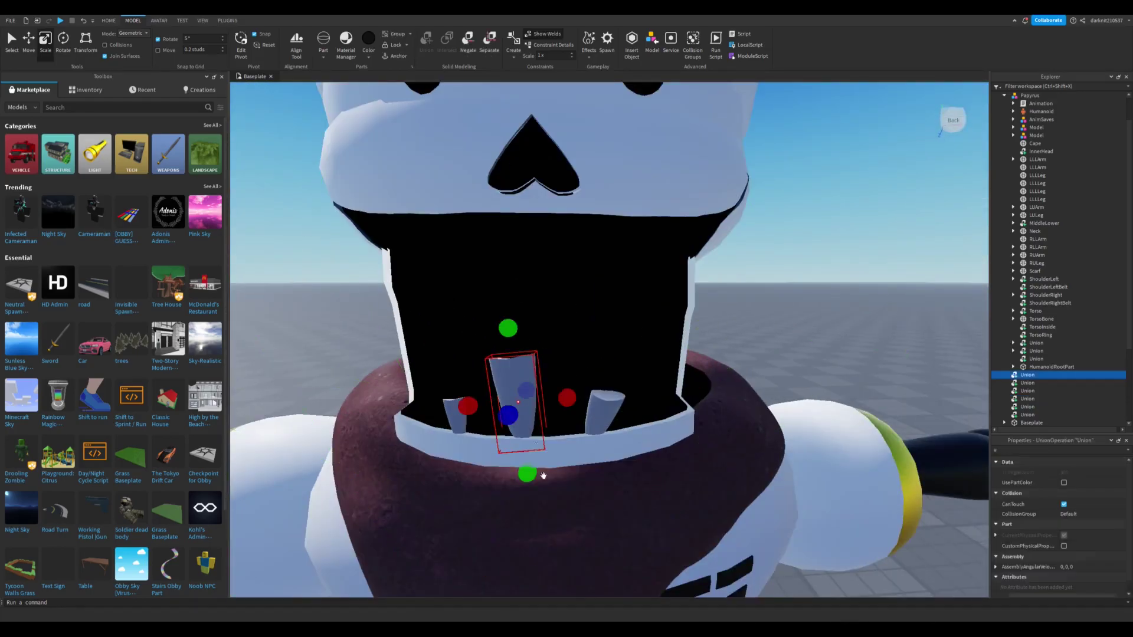
pyautogui.scroll(-10, 518, 353)
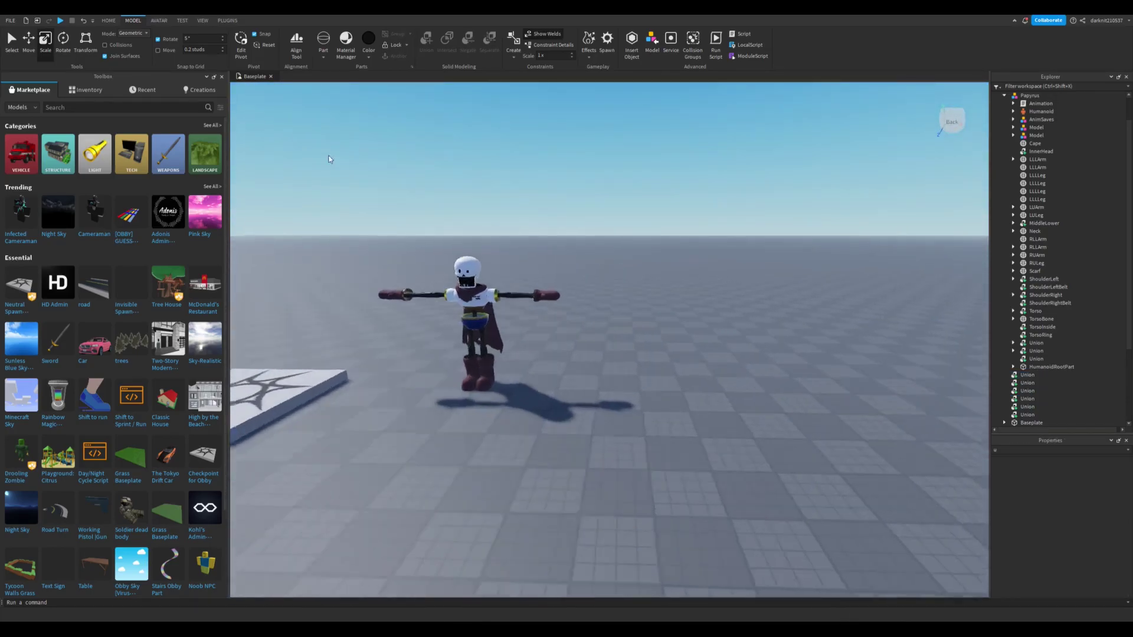
# Insert a block part and search the marketplace images for "horror papyrus", including unverified creators
pyautogui.click(298, 136)
pyautogui.click(323, 47)
pyautogui.click(21, 107)
pyautogui.click(21, 154)
pyautogui.click(77, 107)
pyautogui.write('horror papyrus')
pyautogui.press('Return')
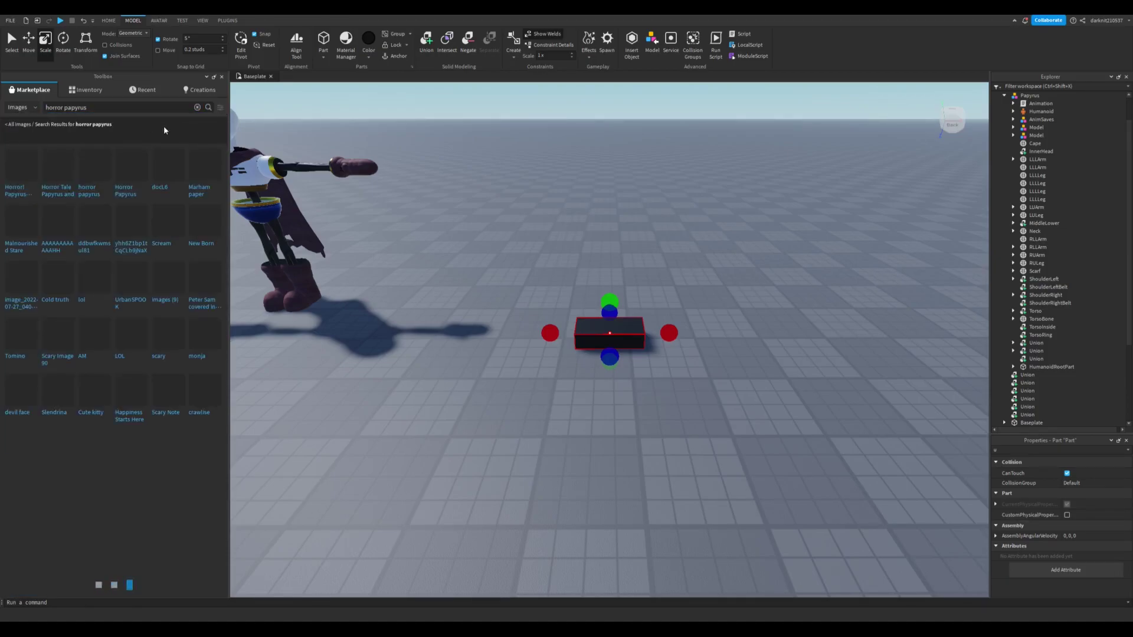
pyautogui.click(220, 108)
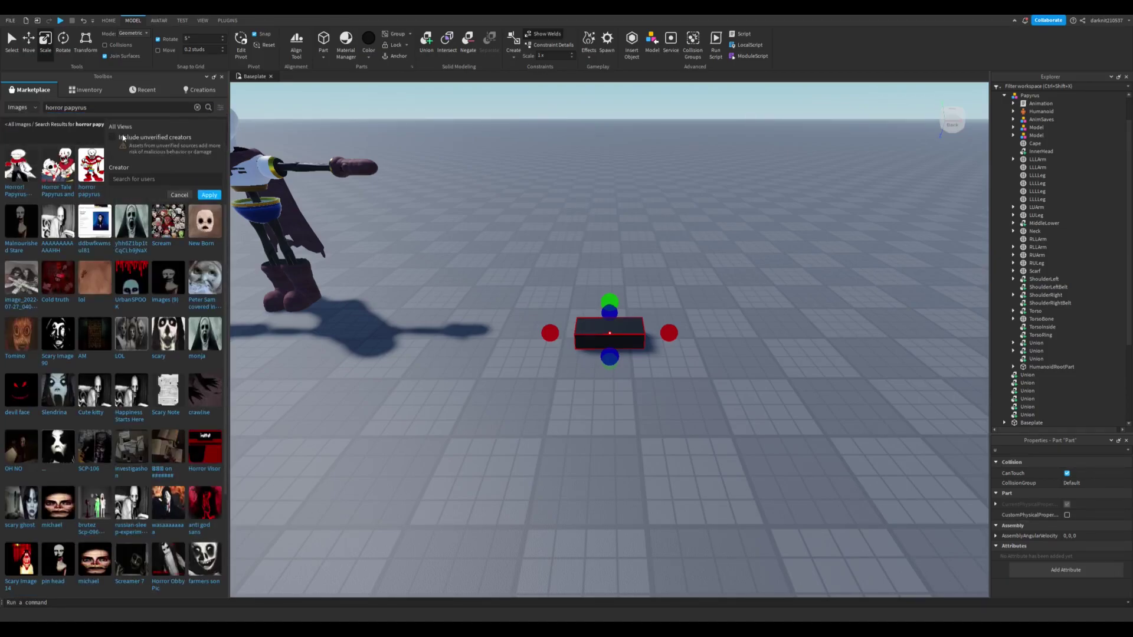
pyautogui.click(207, 195)
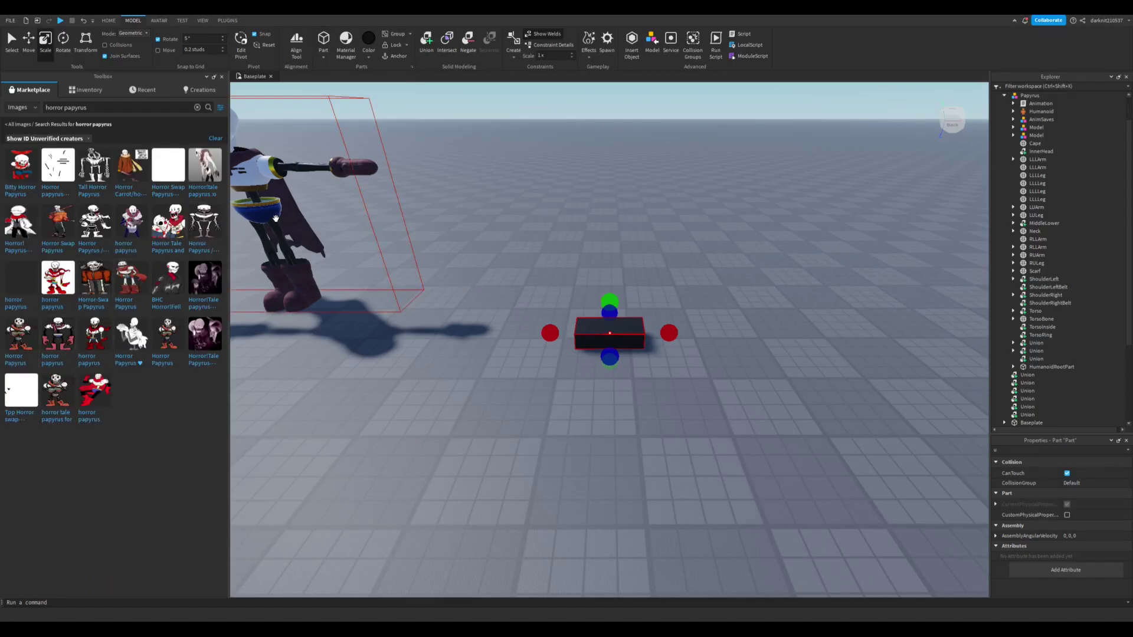
# Apply a "horror papyrus" image to the block and scale it into a tall upright reference board beside the character
pyautogui.moveTo(276, 218); pyautogui.dragTo(273, 217)
pyautogui.click(635, 342)
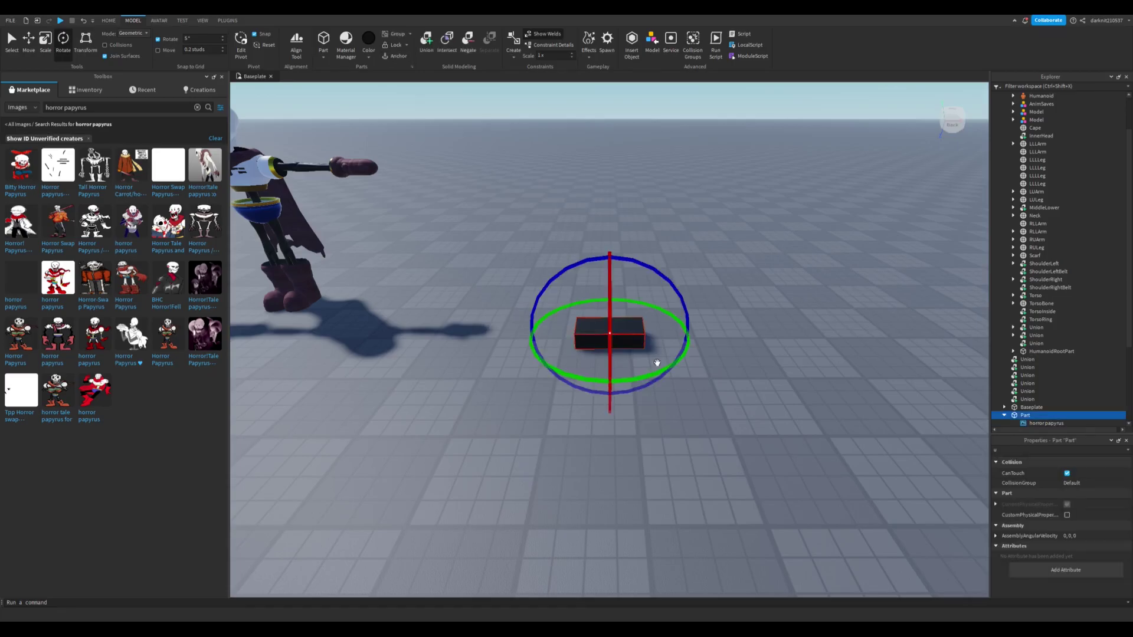
pyautogui.moveTo(637, 321); pyautogui.dragTo(530, 273)
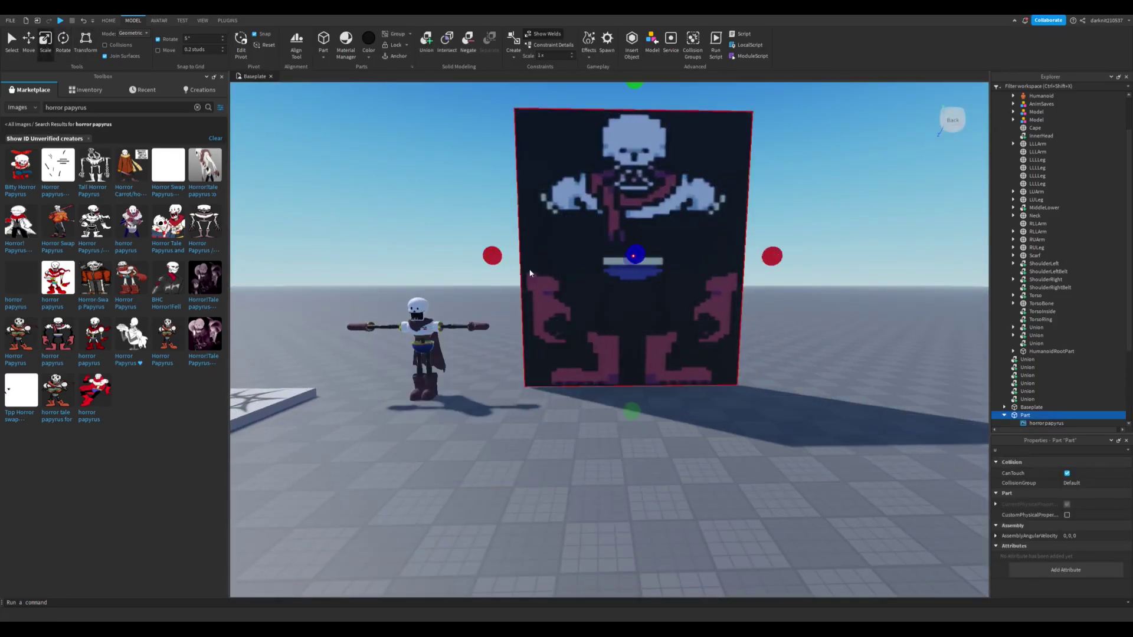
# Duplicate the reference board and place the copy on the character's other side
pyautogui.click(520, 295)
pyautogui.hotkey('ctrl', '2')
pyautogui.hotkey('ctrl', 'd')
pyautogui.moveTo(944, 291); pyautogui.dragTo(547, 274)
pyautogui.scroll(-3, 1024, 324)
# Replace the duplicated board's decal with the "Horror Papyrus ♥" marketplace image
pyautogui.click(1046, 356)
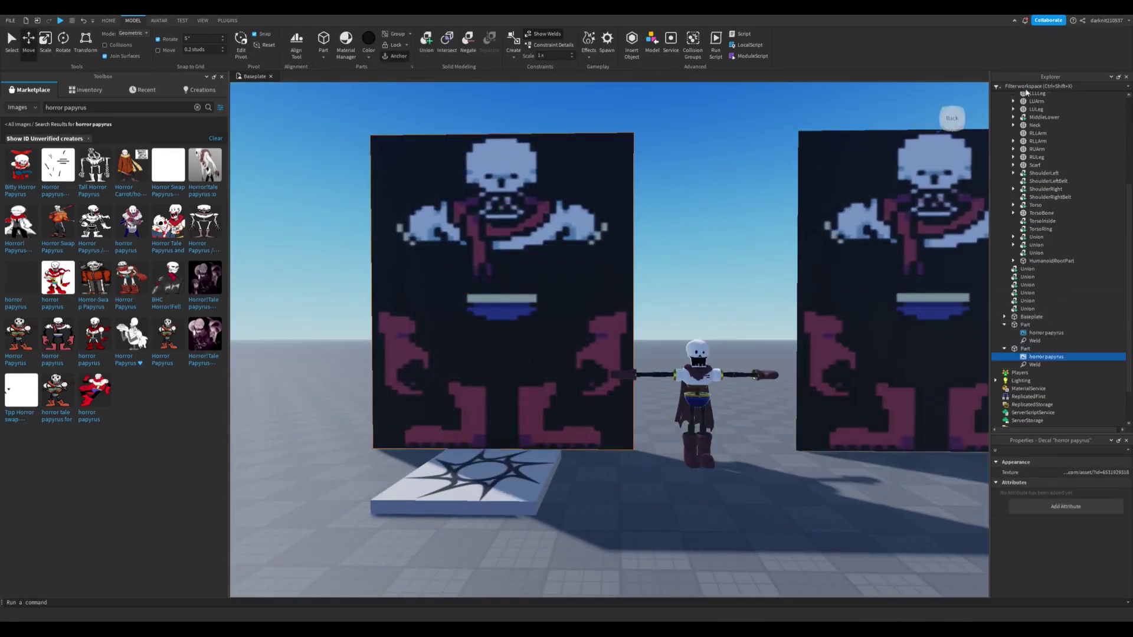
pyautogui.press('Delete')
pyautogui.click(542, 220)
pyautogui.moveTo(542, 220); pyautogui.dragTo(542, 171, button='right')
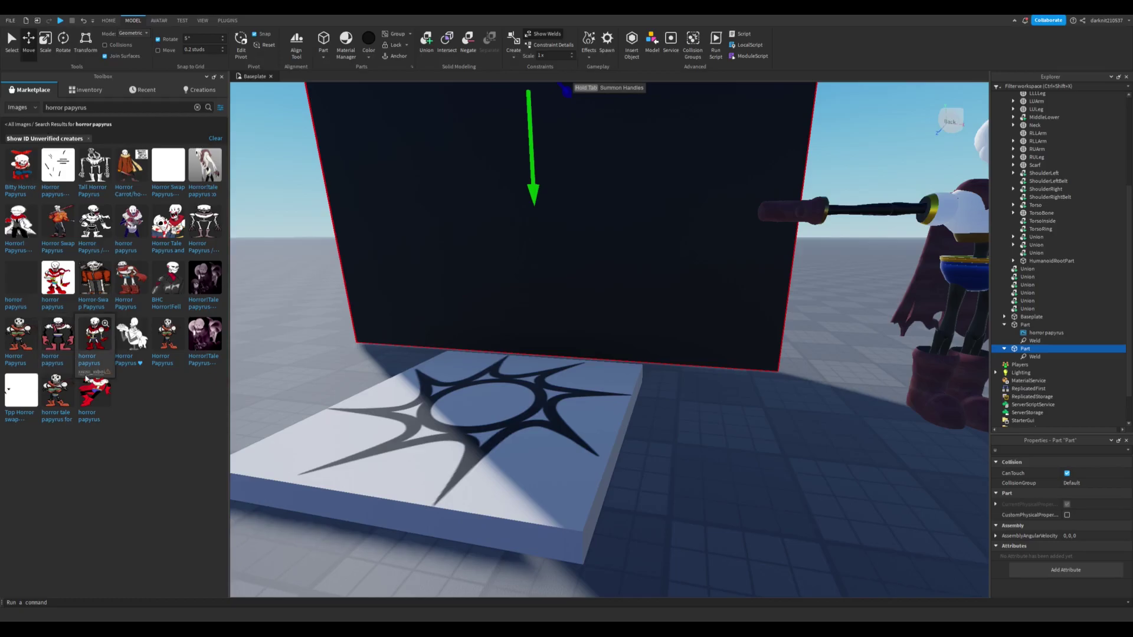
pyautogui.scroll(-3, 316, 342)
pyautogui.moveTo(315, 342); pyautogui.dragTo(315, 343, button='right')
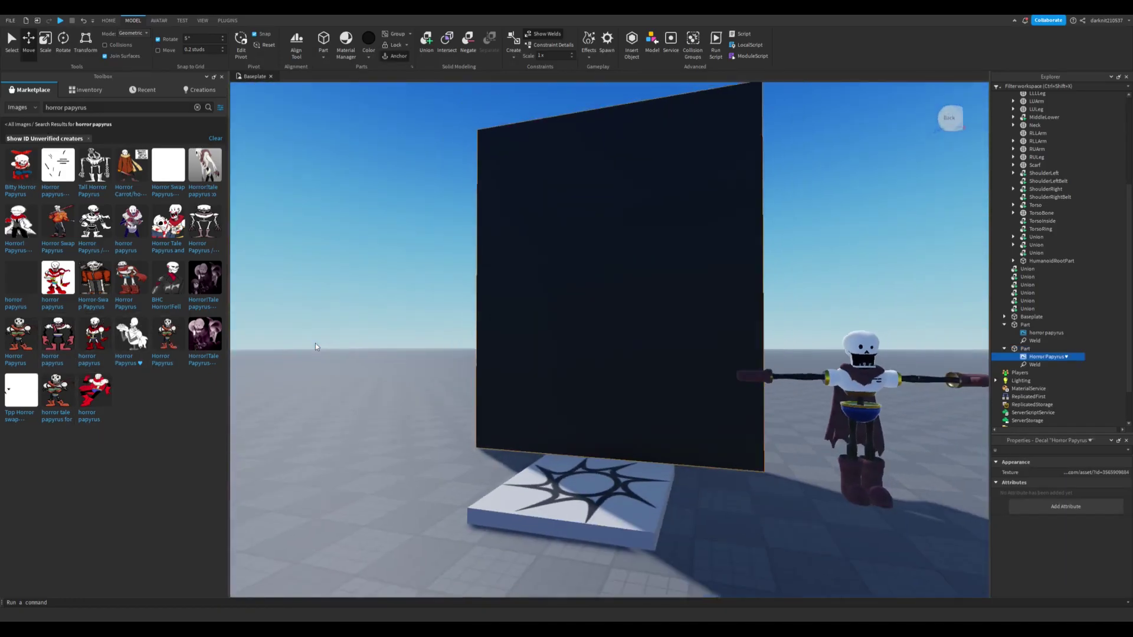
pyautogui.moveTo(131, 340); pyautogui.dragTo(328, 354)
pyautogui.scroll(-2, 506, 407)
pyautogui.moveTo(506, 407); pyautogui.dragTo(644, 360)
pyautogui.moveTo(643, 360)
pyautogui.mouseDown(button='right')
pyautogui.moveTo(812, 365)
pyautogui.moveTo(649, 354)
pyautogui.mouseUp(button='right')
# Straighten the outward-leaning tooth and reposition it on the lower jaw
pyautogui.click(548, 220)
pyautogui.click(63, 41)
pyautogui.click(28, 39)
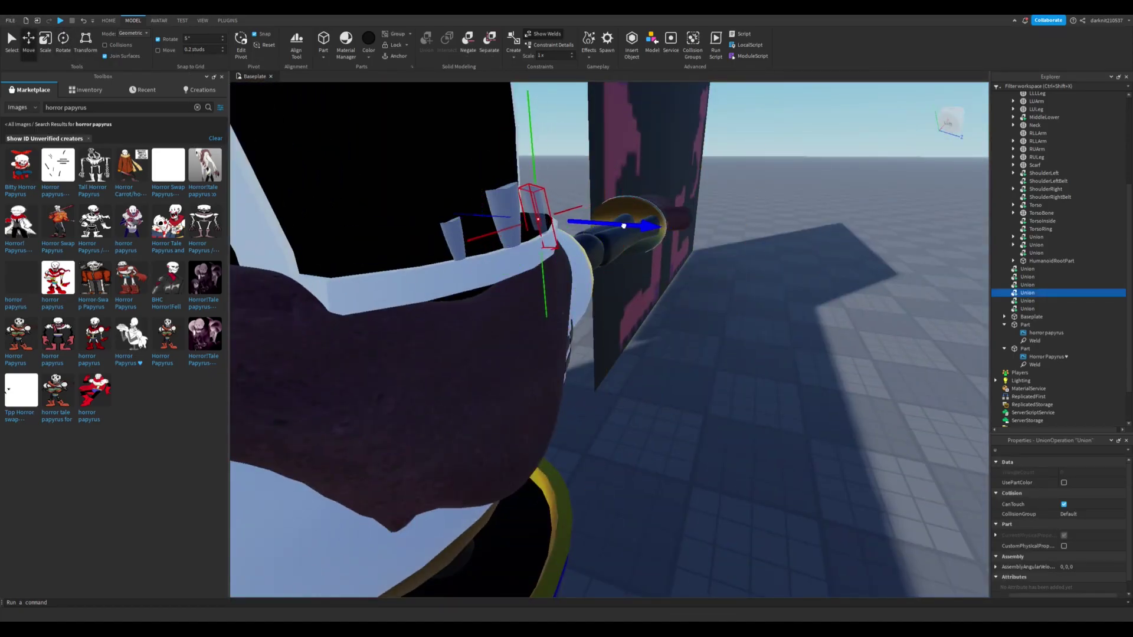
pyautogui.press('f')
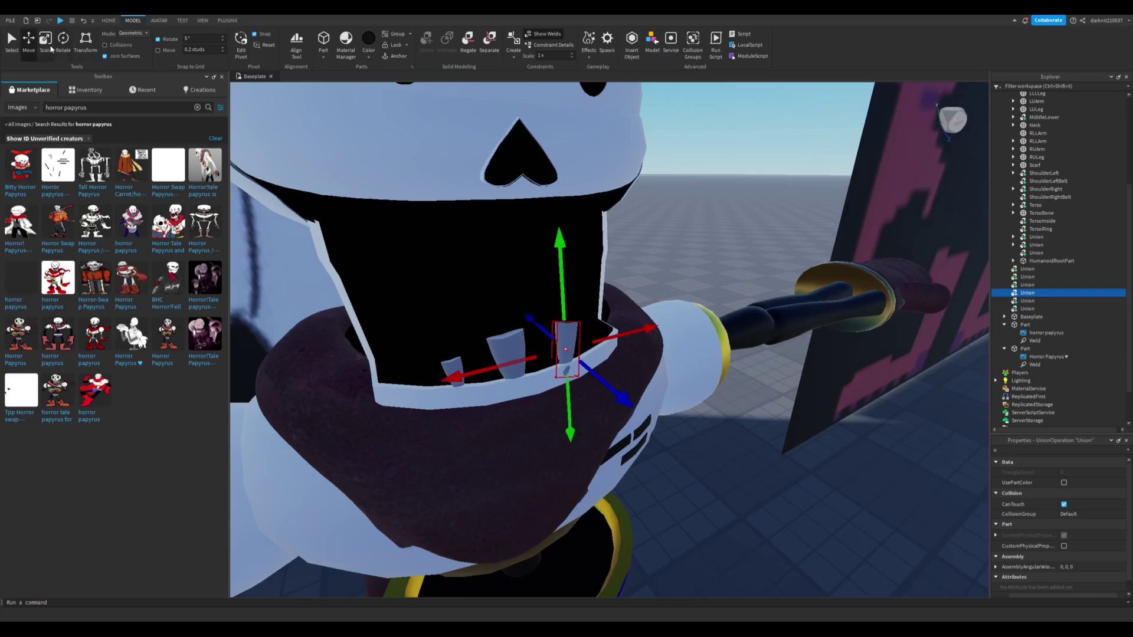
pyautogui.moveTo(551, 316); pyautogui.dragTo(749, 455, button='right')
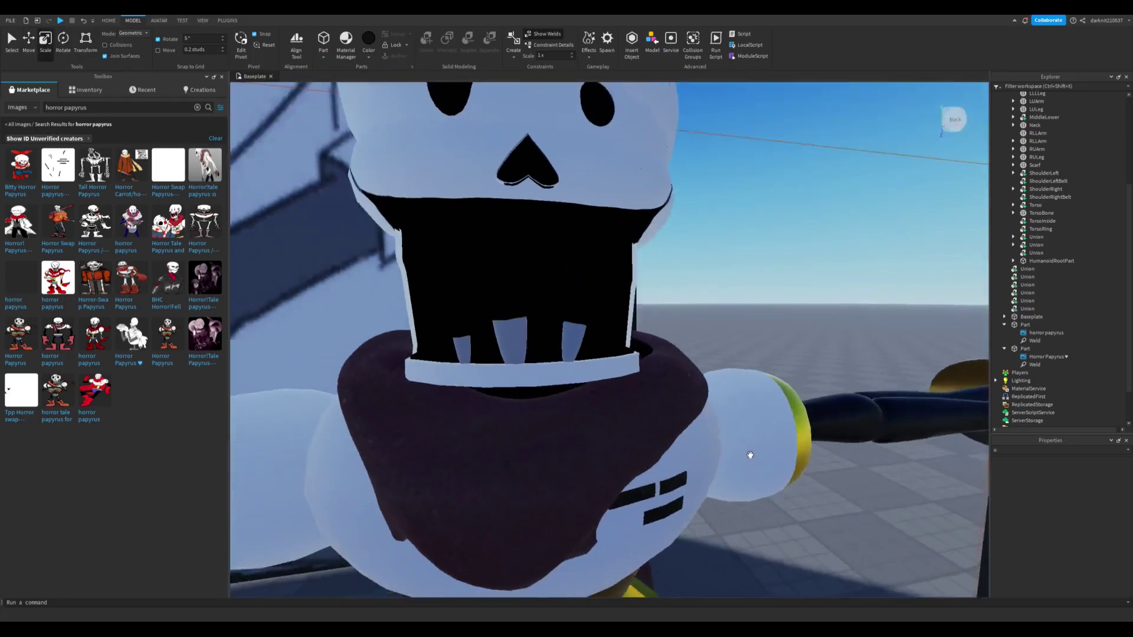
# Duplicate the leaning tooth on the lower jaw and rotate the copy to lean the opposite way
pyautogui.scroll(-5, 592, 331)
pyautogui.scroll(10, 515, 467)
pyautogui.click(515, 468)
pyautogui.moveTo(709, 490); pyautogui.dragTo(531, 484, button='right')
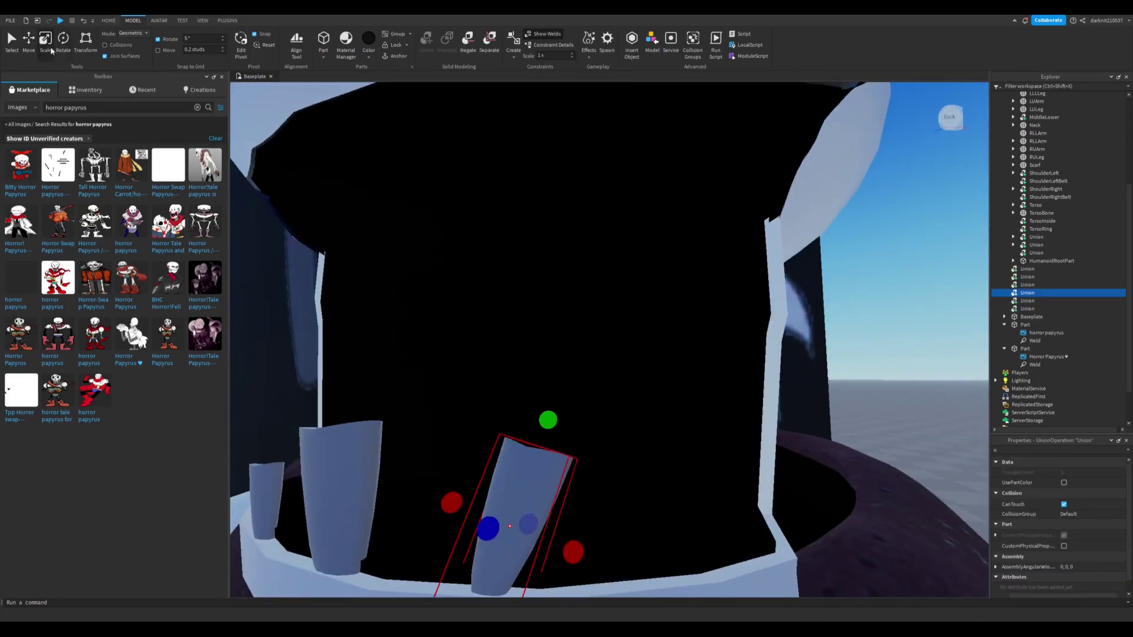
pyautogui.hotkey('ctrl', '4')
pyautogui.hotkey('ctrl', 'd')
pyautogui.moveTo(472, 455); pyautogui.dragTo(452, 476)
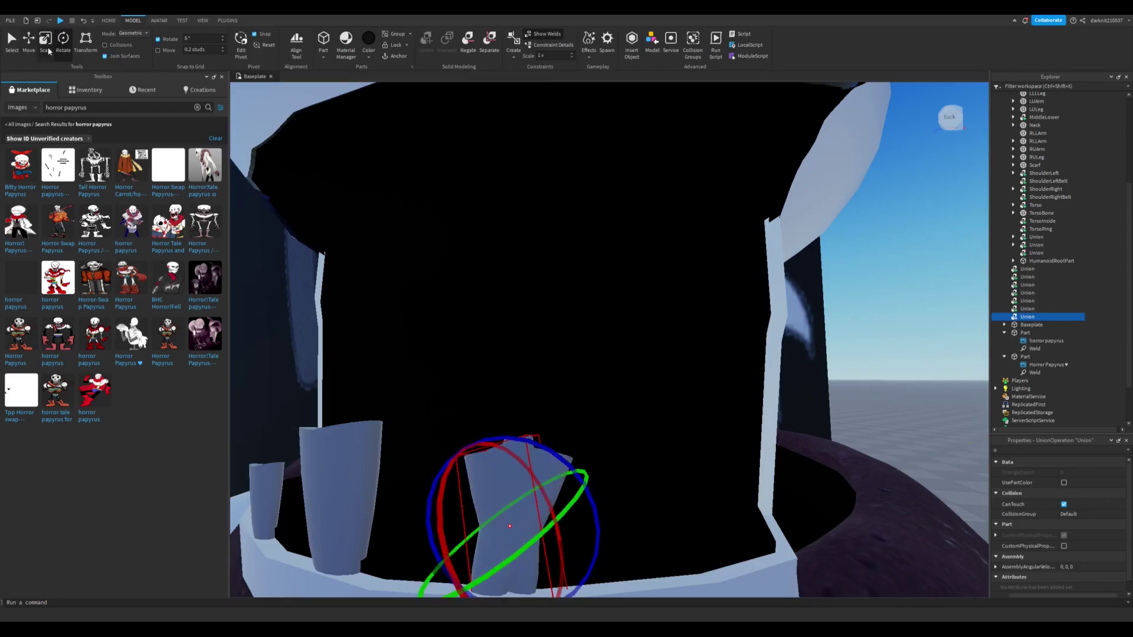
# Move the tilted tooth copy to the outer end of the lower tooth row, seating it low on the jaw rim
pyautogui.click(34, 37)
pyautogui.moveTo(708, 525); pyautogui.dragTo(608, 425, button='right')
pyautogui.moveTo(598, 396); pyautogui.dragTo(601, 421)
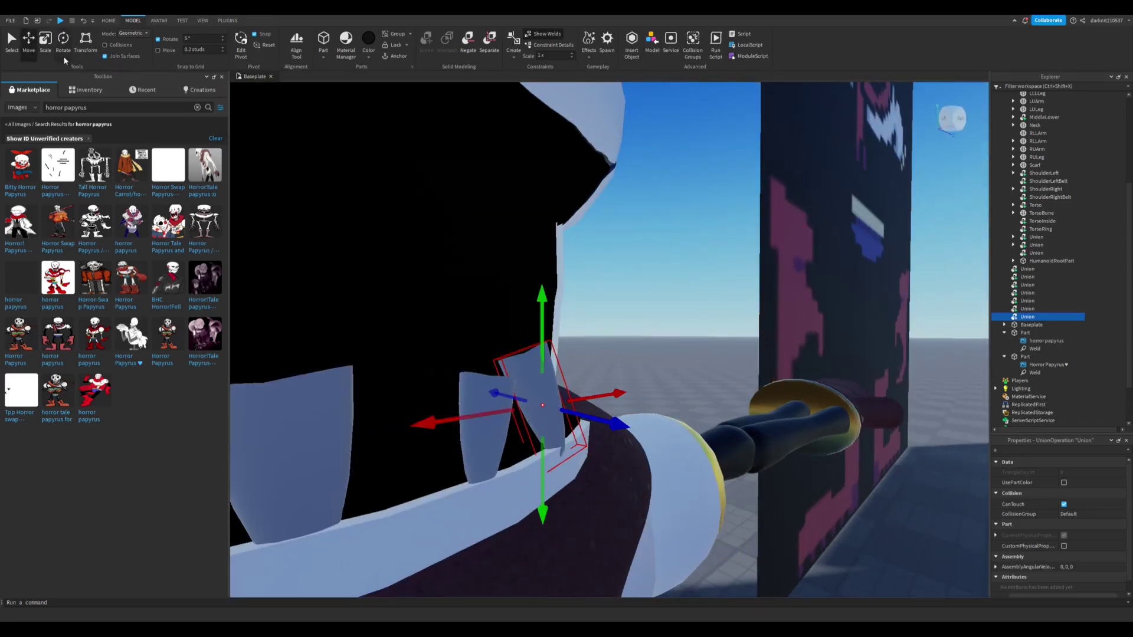
pyautogui.moveTo(595, 495); pyautogui.dragTo(490, 462, button='right')
pyautogui.click(688, 397)
pyautogui.scroll(3, 639, 378)
pyautogui.click(678, 397)
# Duplicate a lower tooth for the jaw's opposite end and narrow the copy so it fits beside the small tooth
pyautogui.click(506, 399)
pyautogui.hotkey('ctrl', '2')
pyautogui.hotkey('ctrl', 'd')
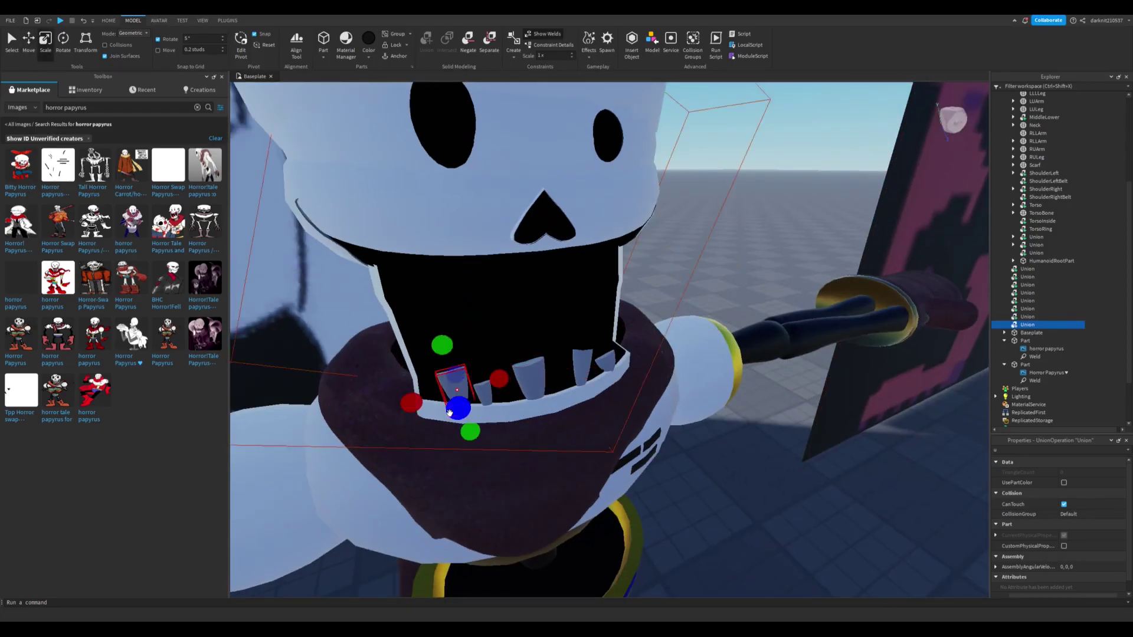
pyautogui.moveTo(513, 387); pyautogui.dragTo(494, 379, button='right')
pyautogui.scroll(-5, 458, 448)
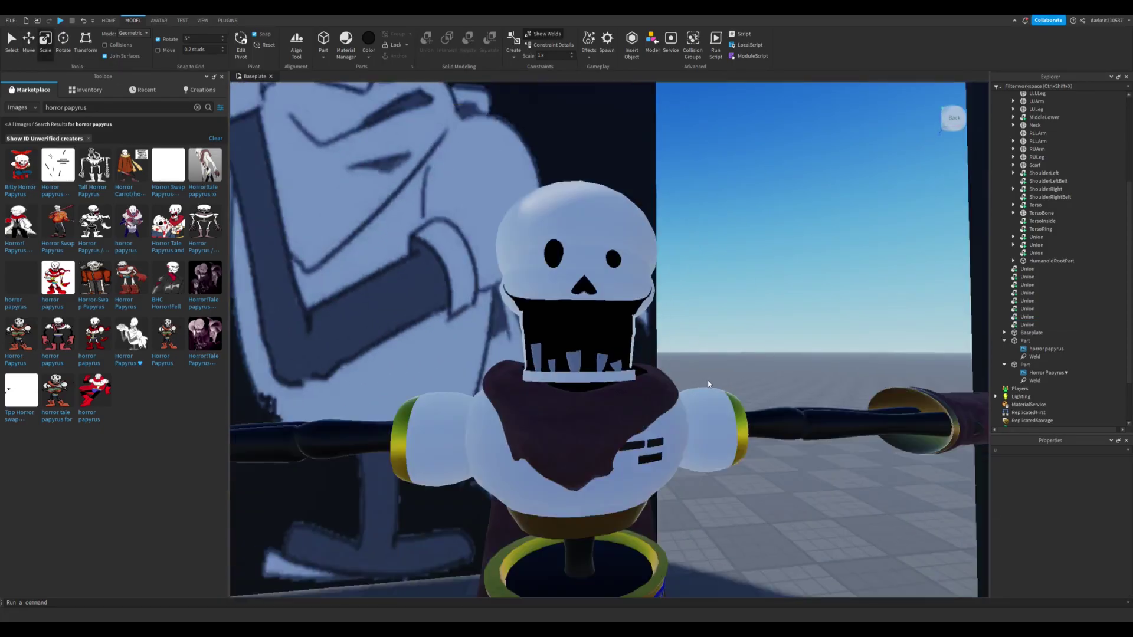
pyautogui.scroll(6, 485, 388)
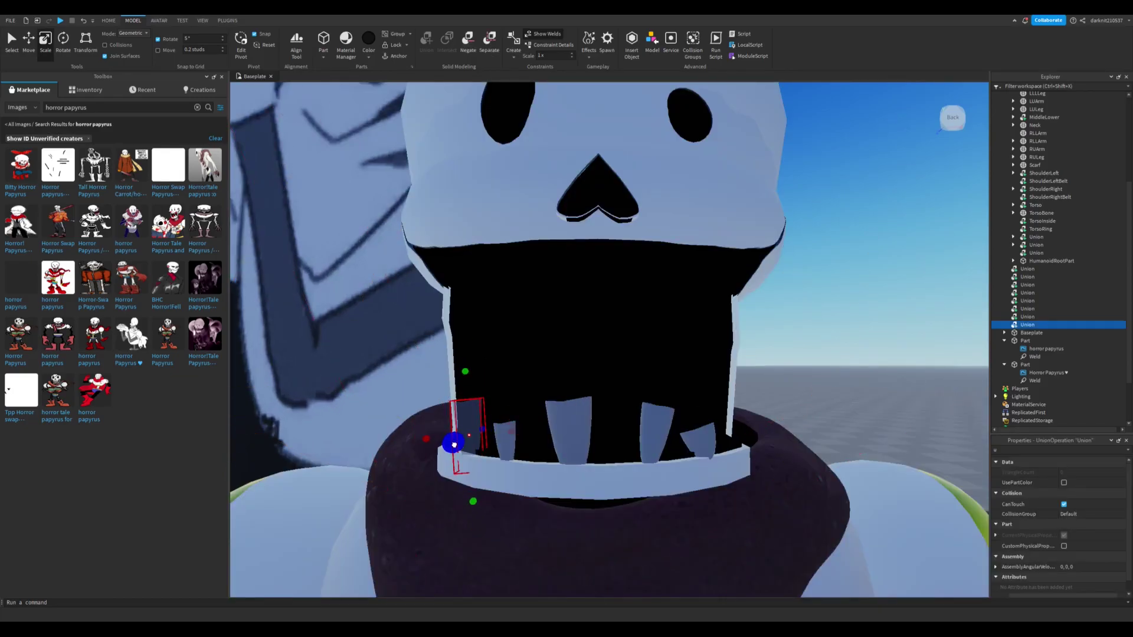
pyautogui.moveTo(454, 445); pyautogui.dragTo(472, 445, button='right')
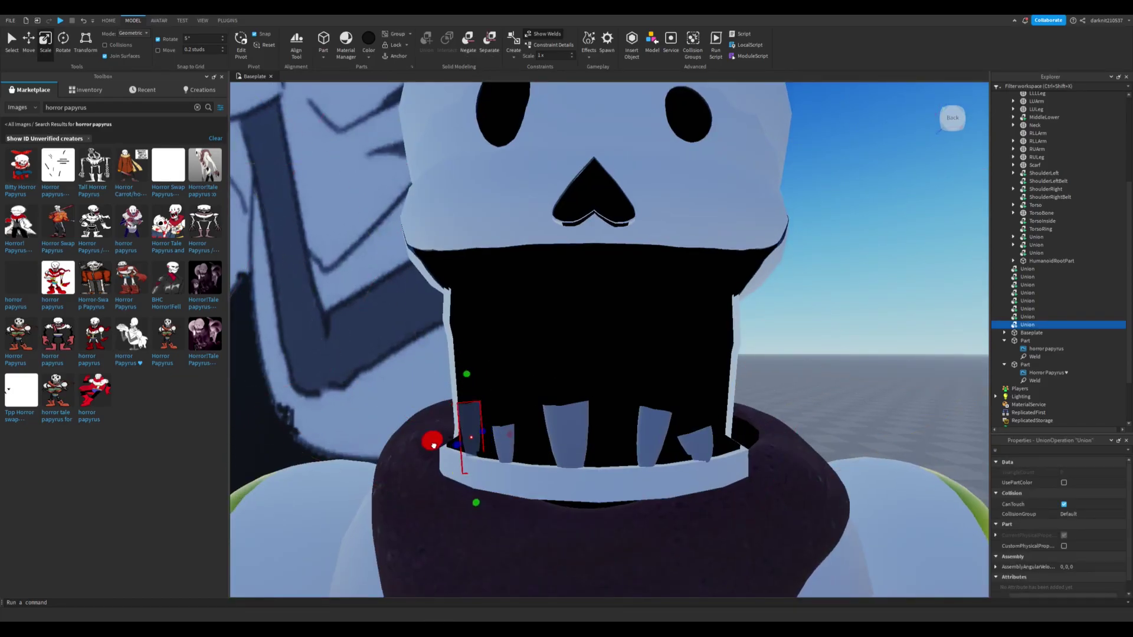
pyautogui.scroll(-5, 637, 438)
pyautogui.scroll(6, 614, 405)
# Duplicate all five lower teeth together, flip the copies upside down and raise them to the upper jaw
pyautogui.click(537, 369)
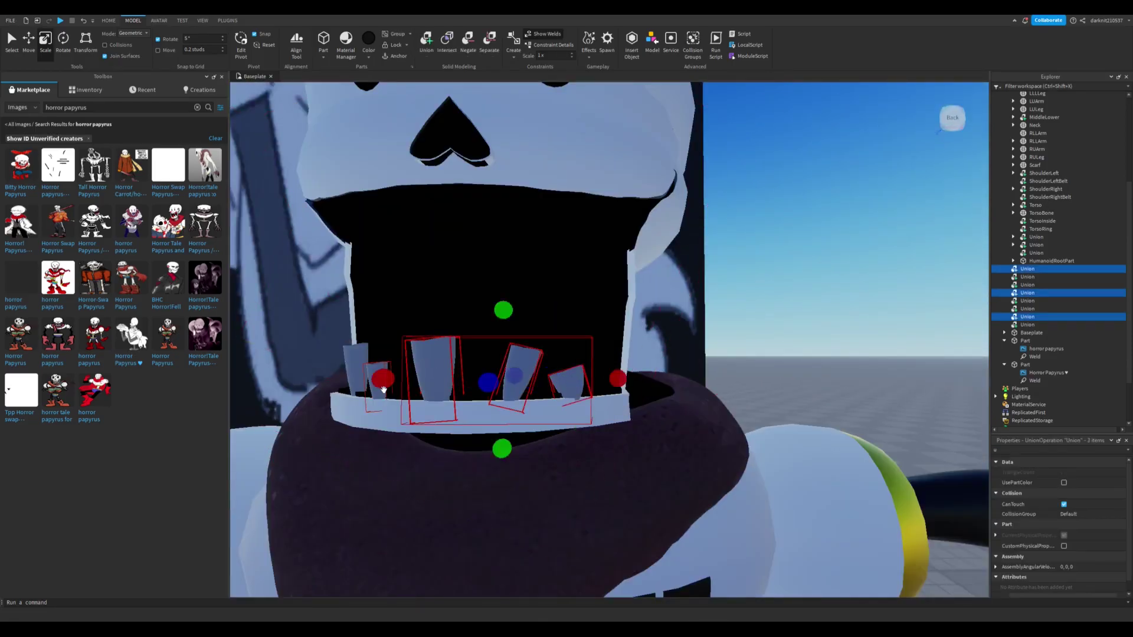
pyautogui.keyDown('ctrl'); pyautogui.click(383, 390); pyautogui.keyUp('ctrl')
pyautogui.moveTo(383, 390); pyautogui.dragTo(369, 367, button='right')
pyautogui.hotkey('ctrl', 'd')
pyautogui.moveTo(533, 384); pyautogui.dragTo(379, 467, button='right')
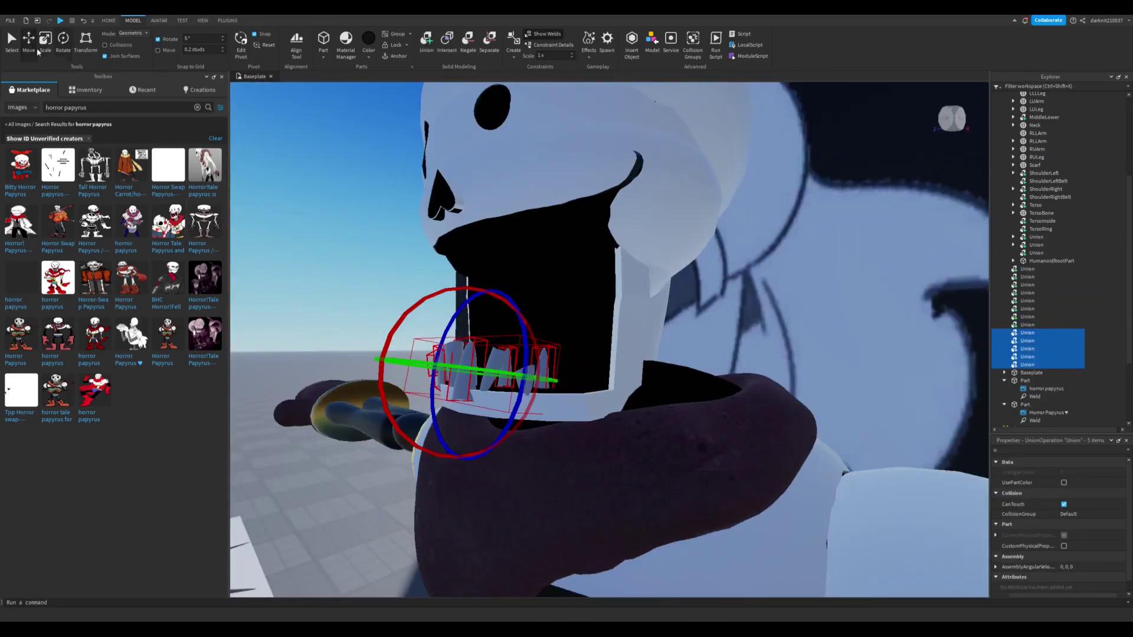
pyautogui.moveTo(456, 206); pyautogui.dragTo(547, 276, button='right')
pyautogui.scroll(-5, 547, 276)
# Reposition and resize the upper teeth individually, stretching the narrow one longer and varying the lengths of its neighbours
pyautogui.click(597, 361)
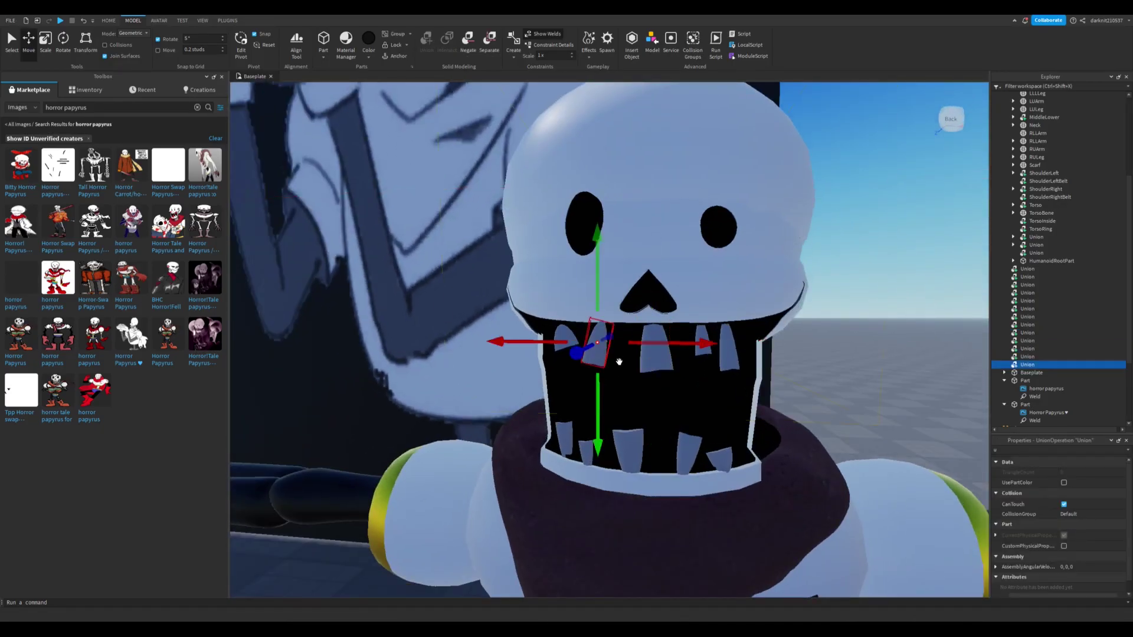
pyautogui.moveTo(598, 366); pyautogui.dragTo(650, 336, button='right')
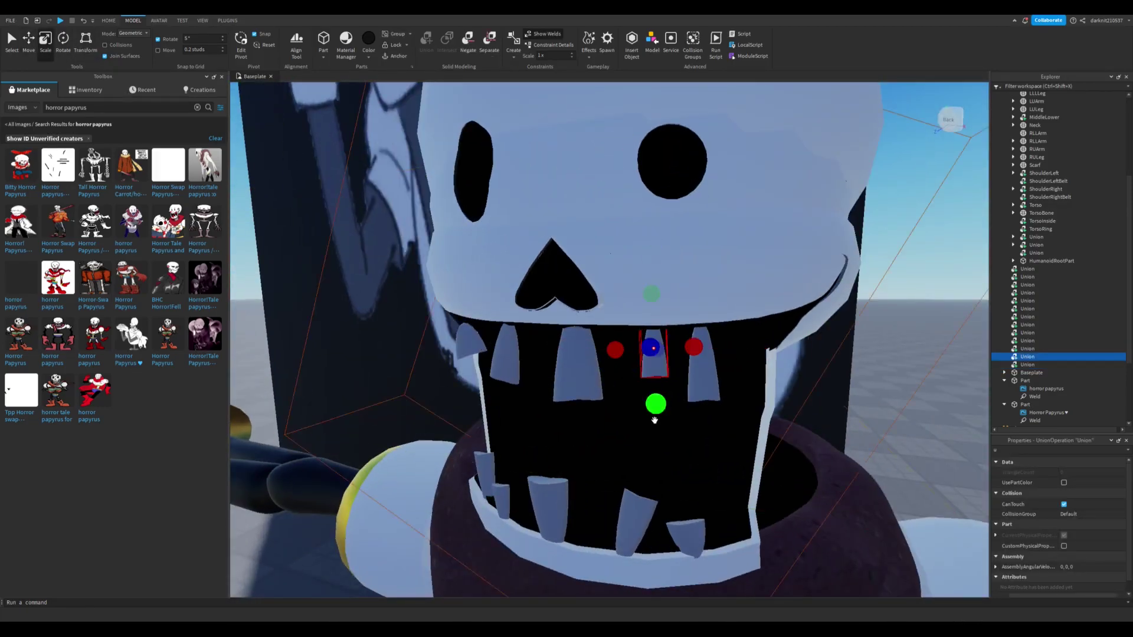
pyautogui.moveTo(654, 418); pyautogui.dragTo(656, 379, button='right')
pyautogui.click(582, 358)
pyautogui.moveTo(581, 358); pyautogui.dragTo(569, 349, button='right')
pyautogui.click(563, 346)
pyautogui.click(766, 373)
pyautogui.moveTo(766, 373); pyautogui.dragTo(685, 430, button='right')
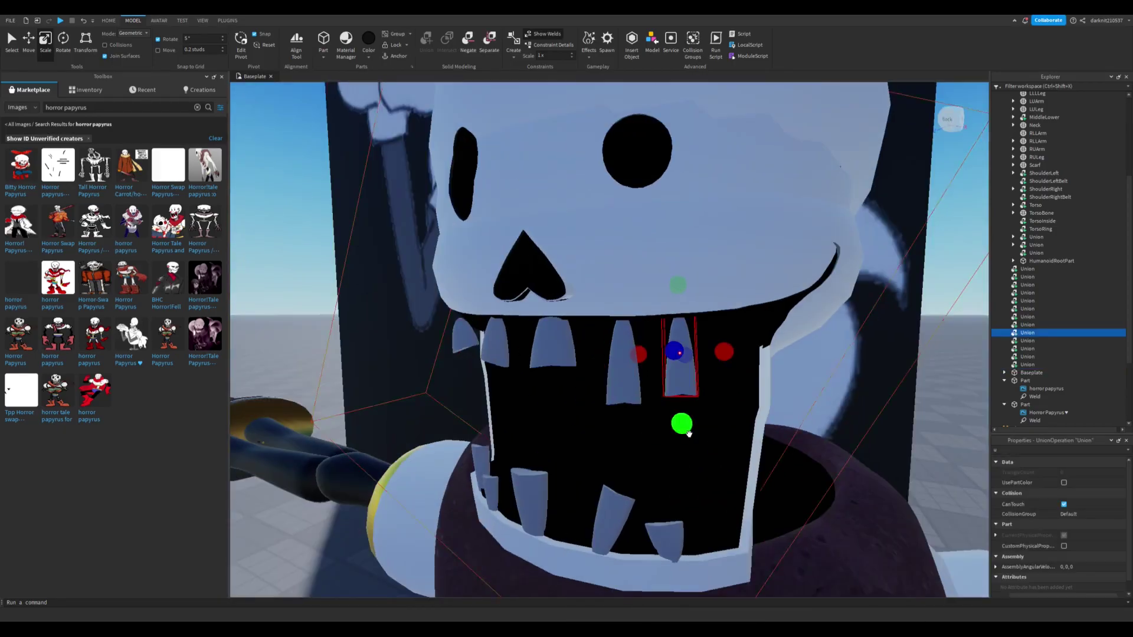
# Lengthen the tilted outermost upper tooth below the tall oval eye socket
pyautogui.scroll(-5, 757, 342)
pyautogui.click(647, 373)
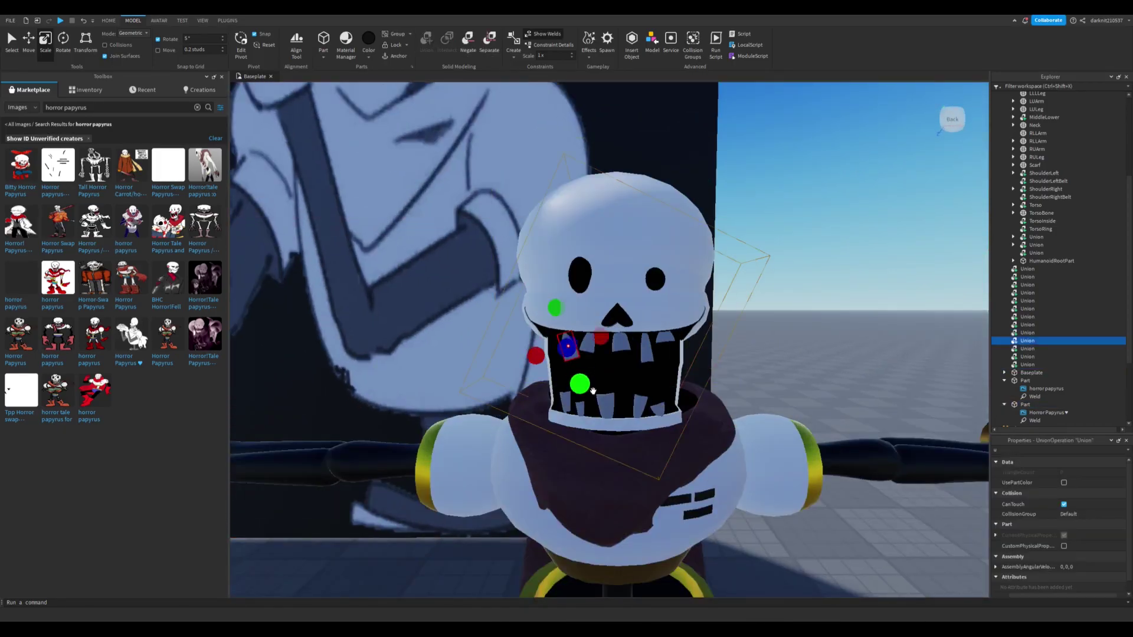
pyautogui.moveTo(582, 382); pyautogui.dragTo(708, 354, button='right')
pyautogui.click(707, 348)
pyautogui.scroll(5, 745, 370)
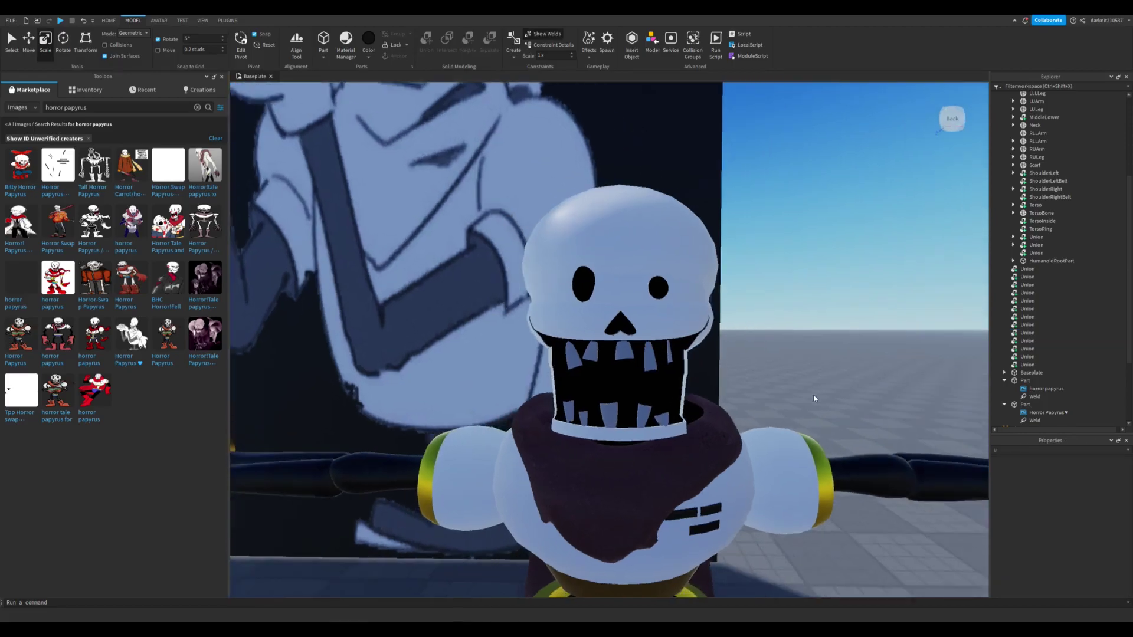
# Narrow the wide upper teeth so the whole upper row consists of thin spikes
pyautogui.click(626, 347)
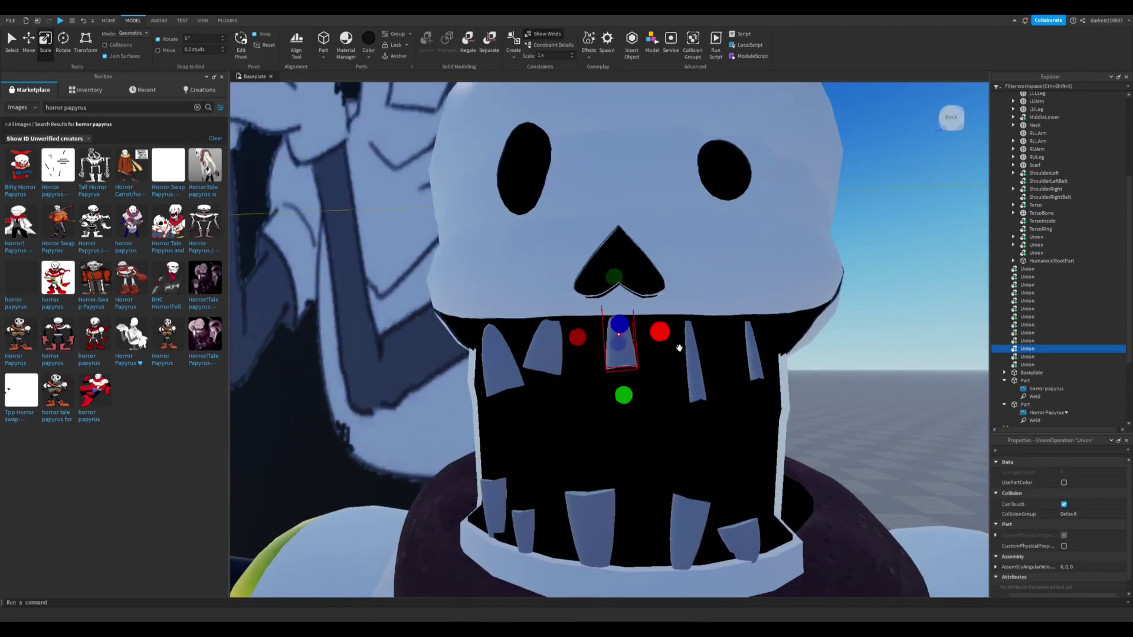
pyautogui.moveTo(579, 366); pyautogui.dragTo(685, 386, button='right')
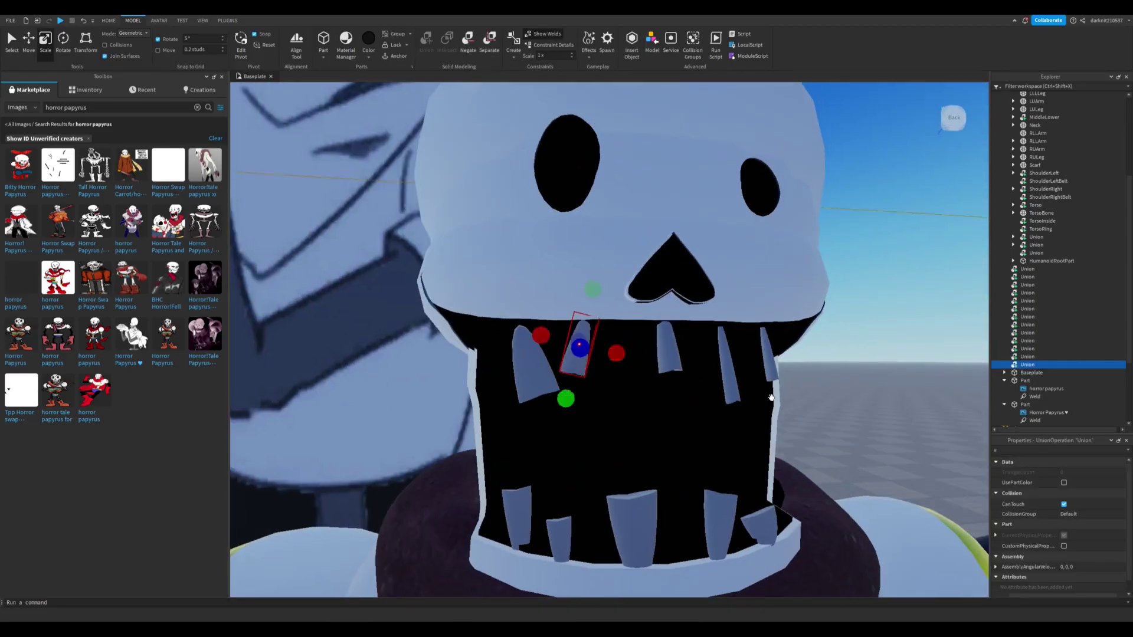
pyautogui.moveTo(526, 396); pyautogui.dragTo(527, 396, button='right')
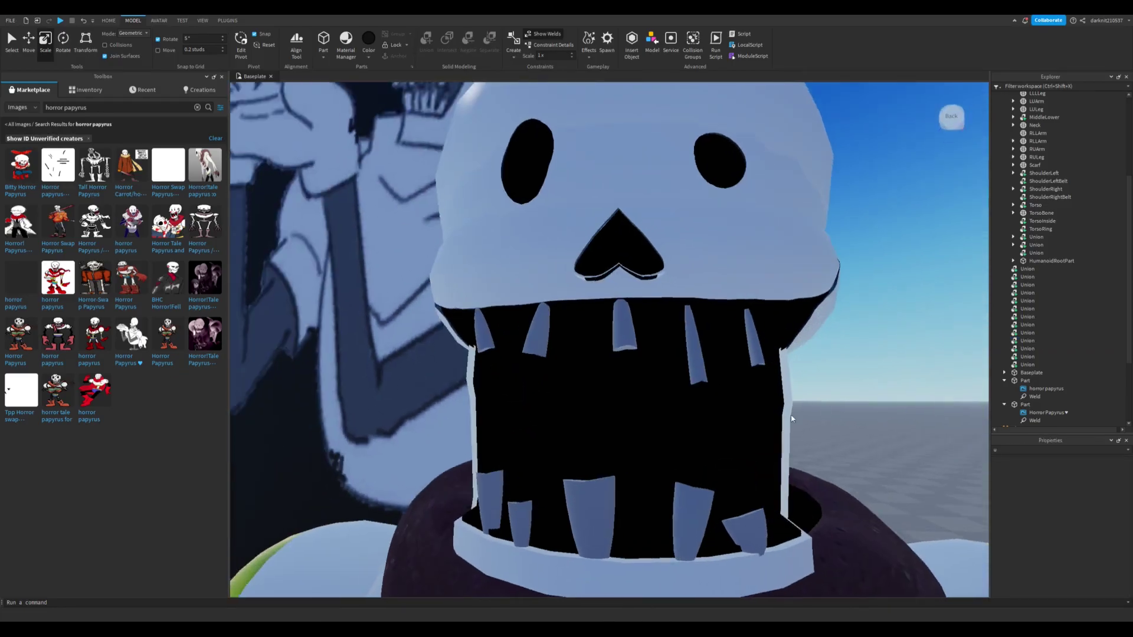
# Narrow the leaning, middle and outer lower teeth so they match the thin upper row
pyautogui.click(684, 523)
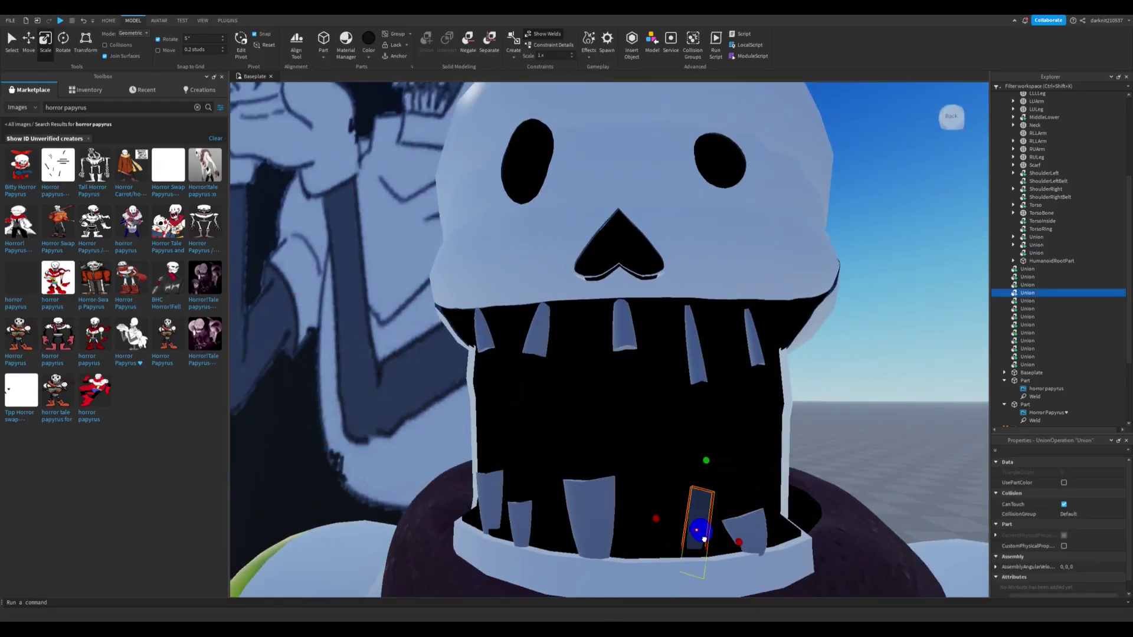
pyautogui.moveTo(878, 485); pyautogui.dragTo(649, 507, button='right')
pyautogui.click(634, 513)
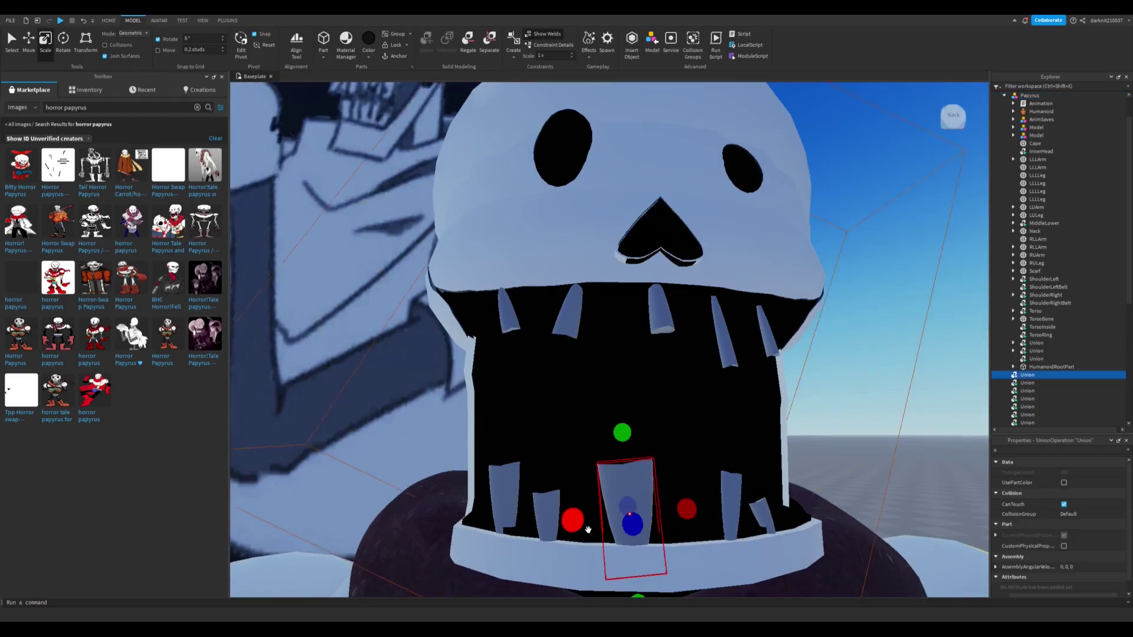
pyautogui.moveTo(793, 473); pyautogui.dragTo(590, 413, button='right')
pyautogui.scroll(-5, 590, 413)
pyautogui.scroll(5, 701, 344)
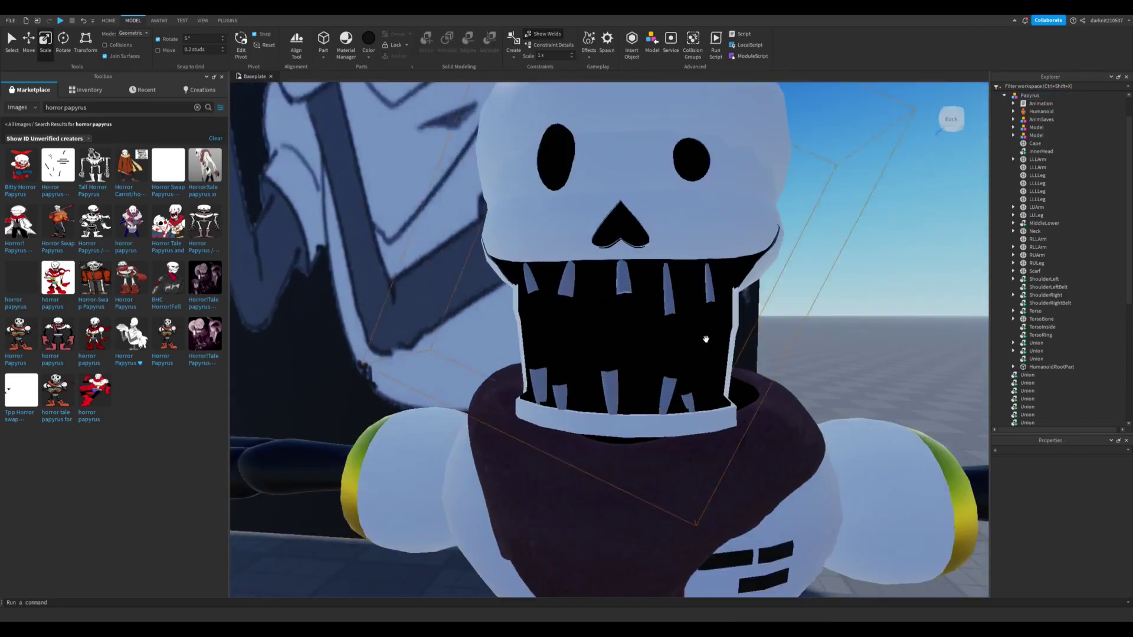
# Select the five upper teeth together and adjust their rotation as a group
pyautogui.click(623, 277)
pyautogui.keyDown('ctrl'); pyautogui.click(567, 278); pyautogui.keyUp('ctrl')
pyautogui.keyDown('ctrl'); pyautogui.click(533, 277); pyautogui.keyUp('ctrl')
pyautogui.keyDown('ctrl'); pyautogui.click(708, 284); pyautogui.keyUp('ctrl')
pyautogui.keyDown('ctrl'); pyautogui.click(669, 292); pyautogui.keyUp('ctrl')
pyautogui.moveTo(669, 292); pyautogui.dragTo(669, 248, button='right')
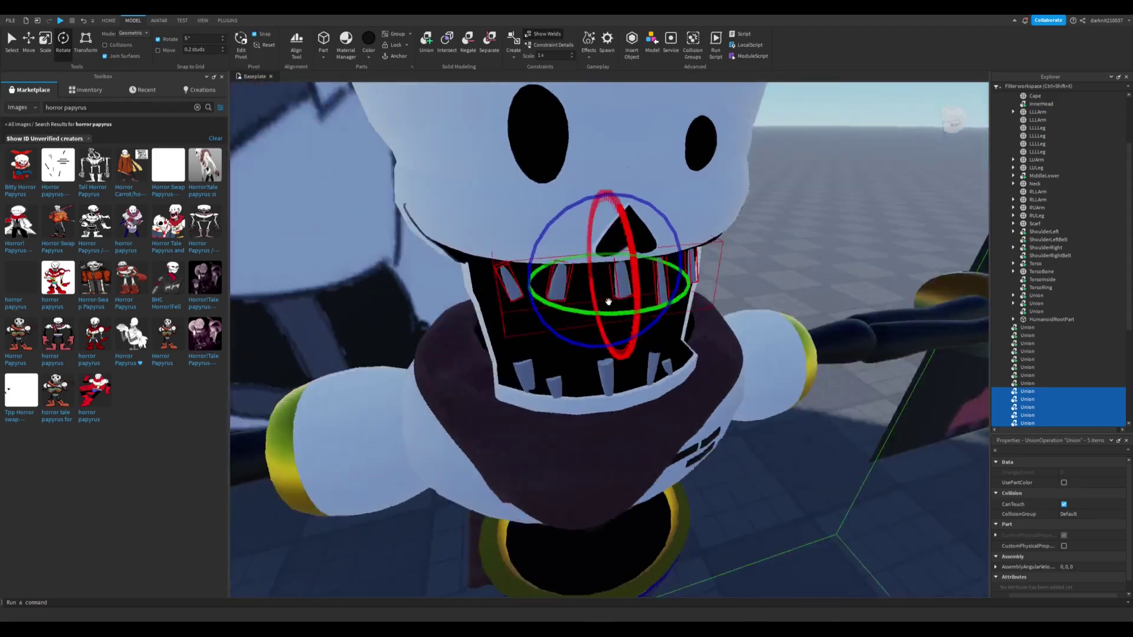
pyautogui.click(620, 325)
pyautogui.moveTo(606, 305)
pyautogui.mouseDown(button='right')
pyautogui.moveTo(620, 325)
pyautogui.moveTo(655, 296)
pyautogui.moveTo(721, 308)
pyautogui.moveTo(612, 299)
pyautogui.mouseUp(button='right')
# Move the upper teeth individually in depth so they follow the curve of the upper jaw
pyautogui.click(28, 41)
pyautogui.click(608, 298)
pyautogui.moveTo(721, 305); pyautogui.dragTo(731, 311, button='right')
pyautogui.click(599, 268)
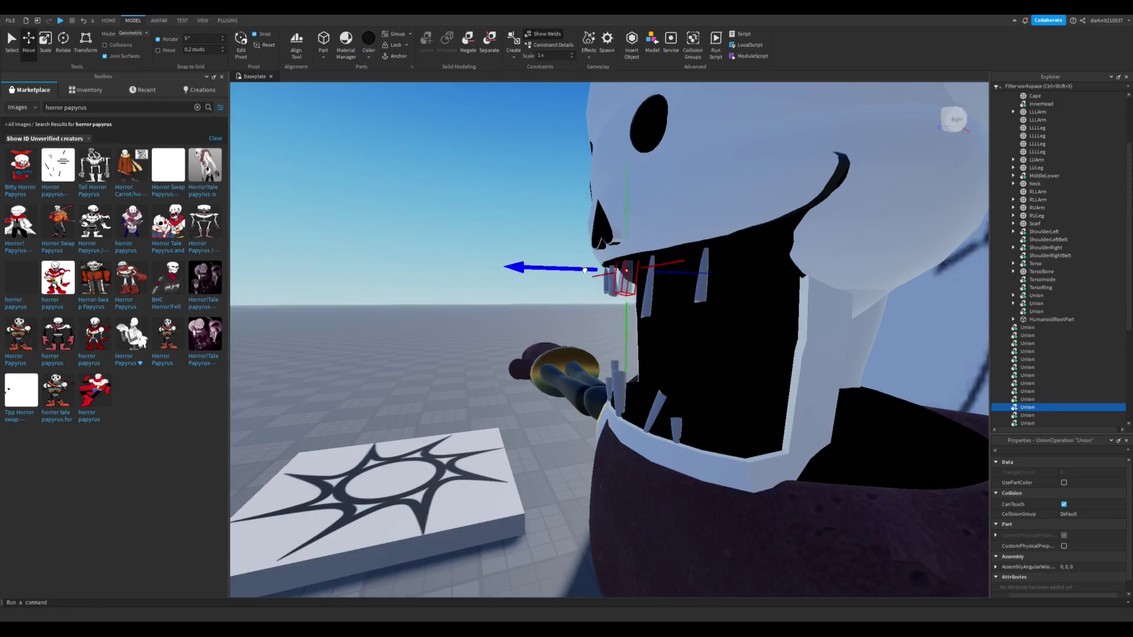
pyautogui.moveTo(586, 270); pyautogui.dragTo(726, 316, button='right')
pyautogui.scroll(-5, 653, 389)
pyautogui.scroll(5, 653, 389)
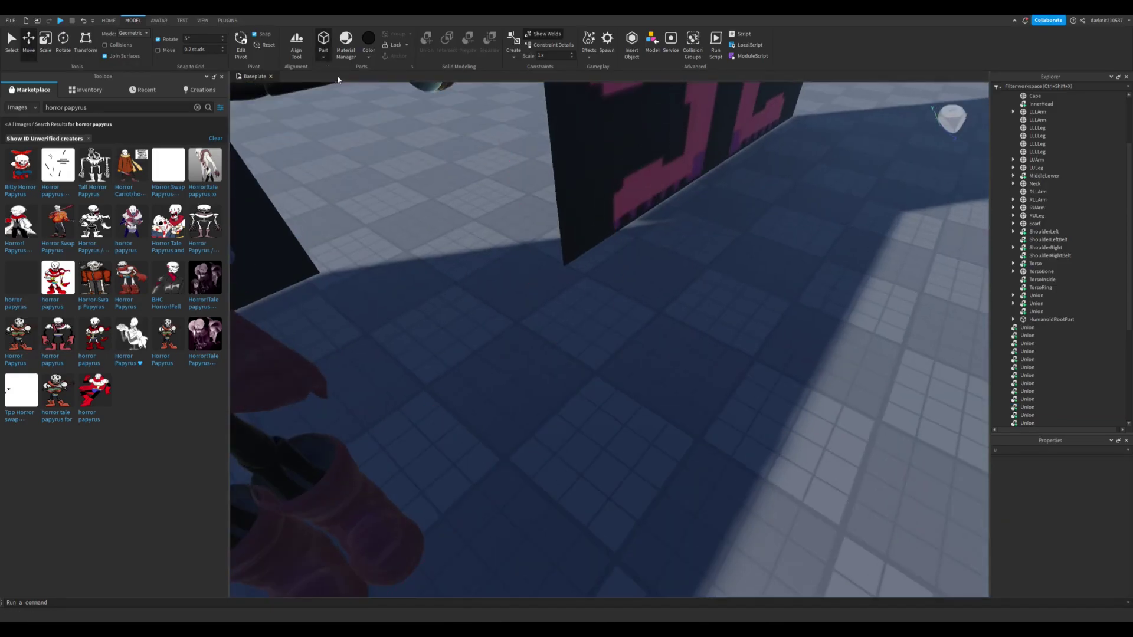
# Insert a sphere part with Glass material, Transparency 0.7 and the colour Really red
pyautogui.click(610, 254)
pyautogui.click(346, 44)
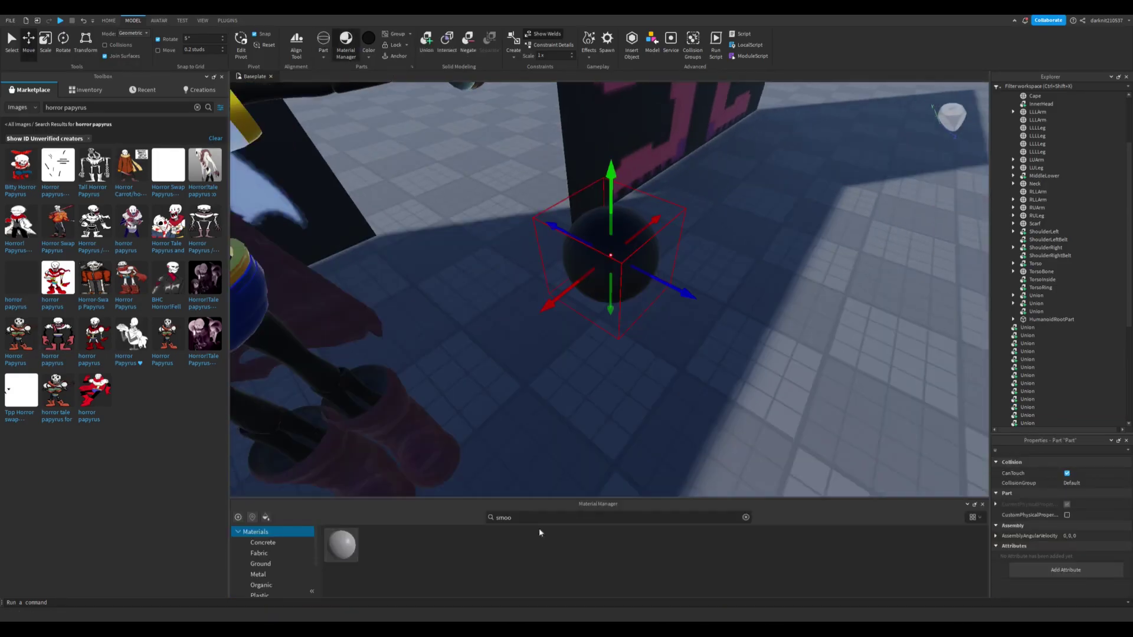
pyautogui.click(982, 505)
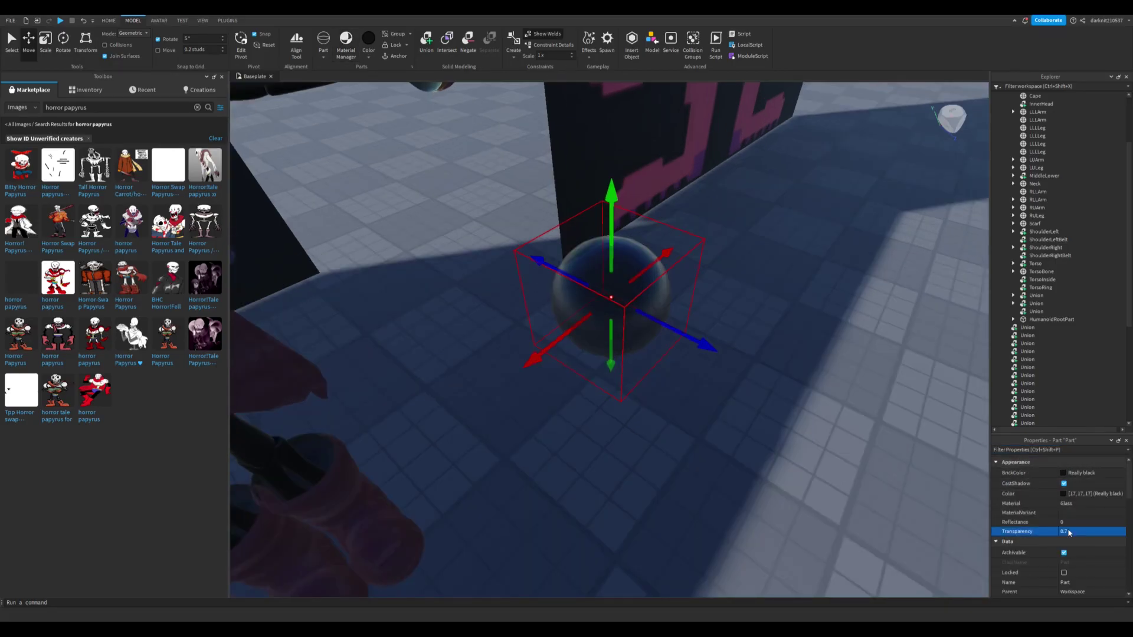
pyautogui.moveTo(575, 187); pyautogui.dragTo(247, 109, button='right')
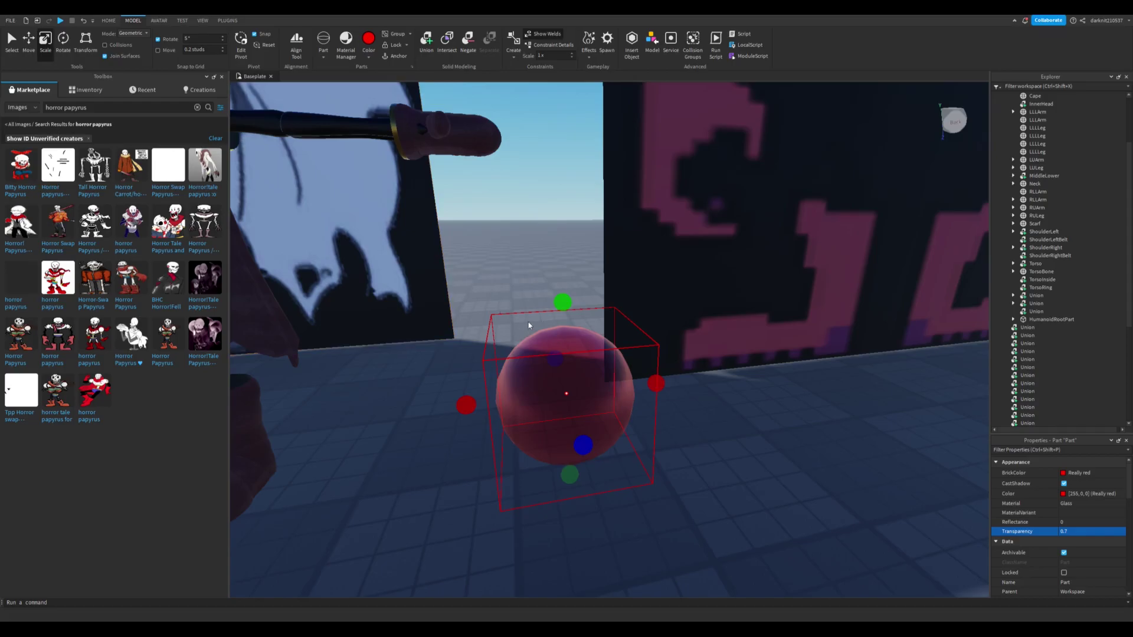
# Bring the red glass sphere to the character's mouth, flatten it and convert it into a union
pyautogui.moveTo(582, 442); pyautogui.dragTo(703, 546, button='right')
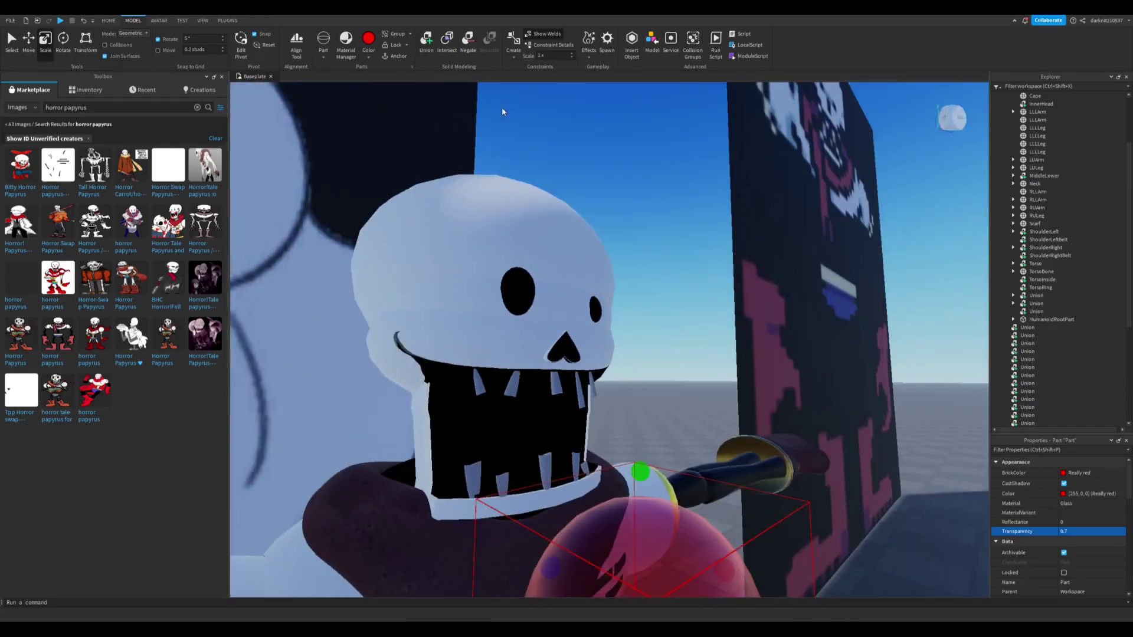
pyautogui.click(702, 545)
pyautogui.scroll(-3, 702, 546)
pyautogui.scroll(-4, 632, 422)
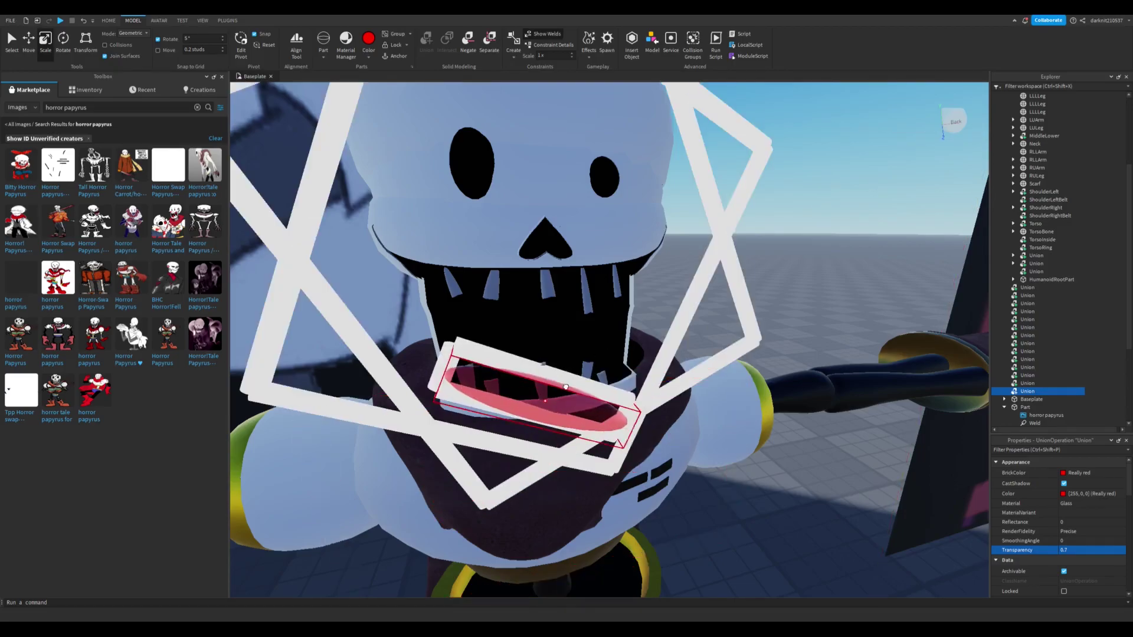
# Move the red glass union onto the tip of the middle lower tooth and shrink it into a blood cap
pyautogui.hotkey('ctrl', '2')
pyautogui.moveTo(570, 418); pyautogui.dragTo(602, 503, button='right')
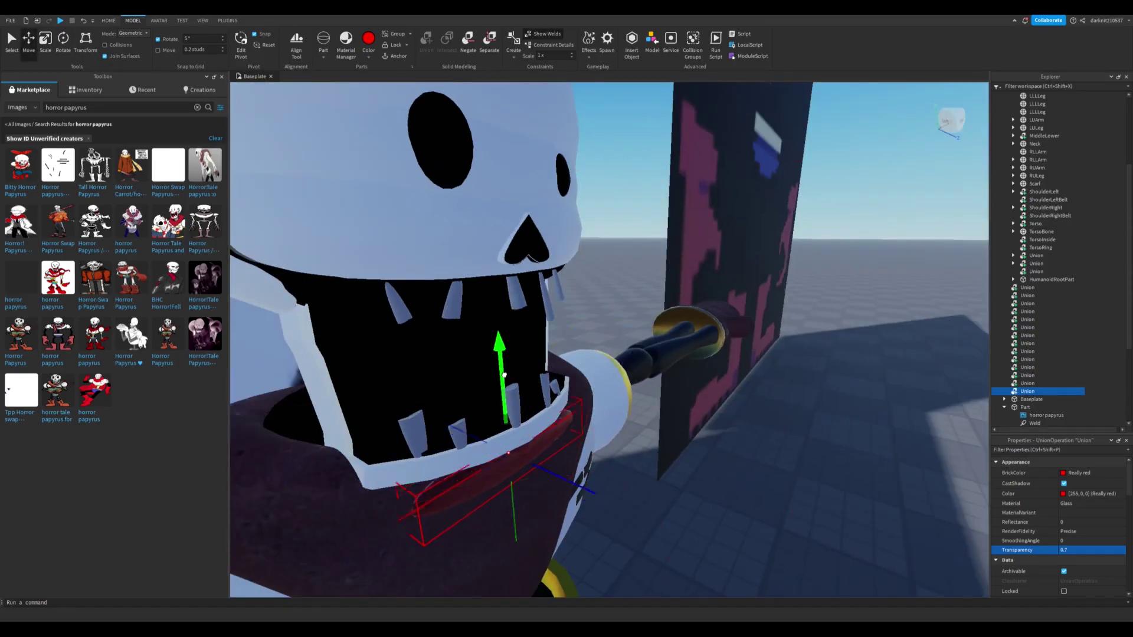
pyautogui.moveTo(509, 327); pyautogui.dragTo(537, 366, button='right')
pyautogui.hotkey('ctrl', '3')
pyautogui.scroll(-4, 544, 393)
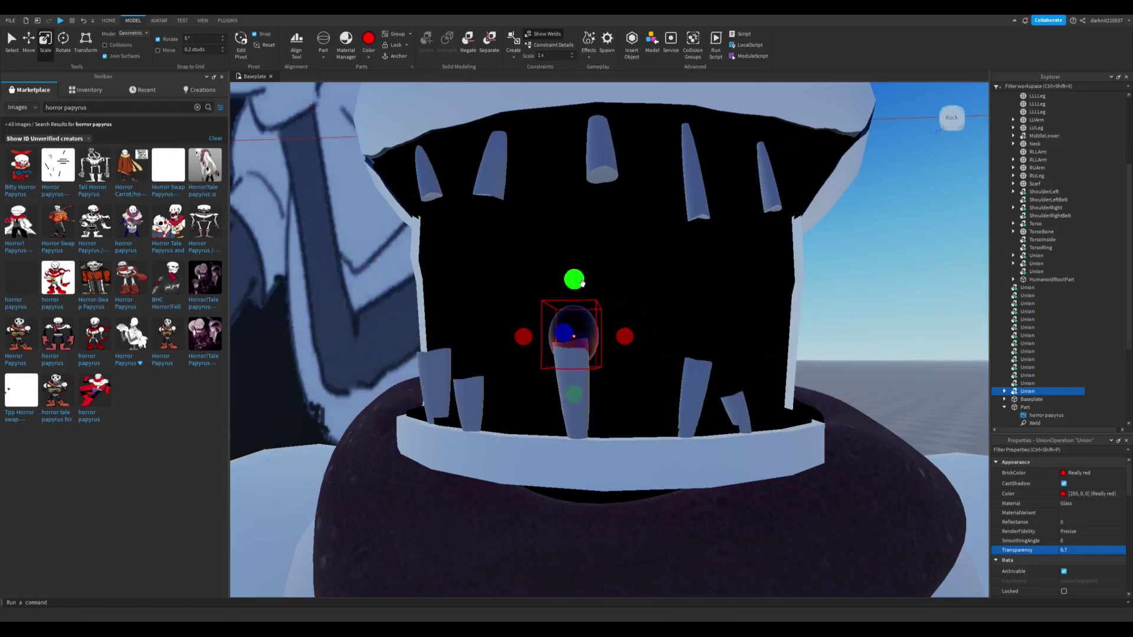
pyautogui.moveTo(542, 348); pyautogui.dragTo(355, 282, button='right')
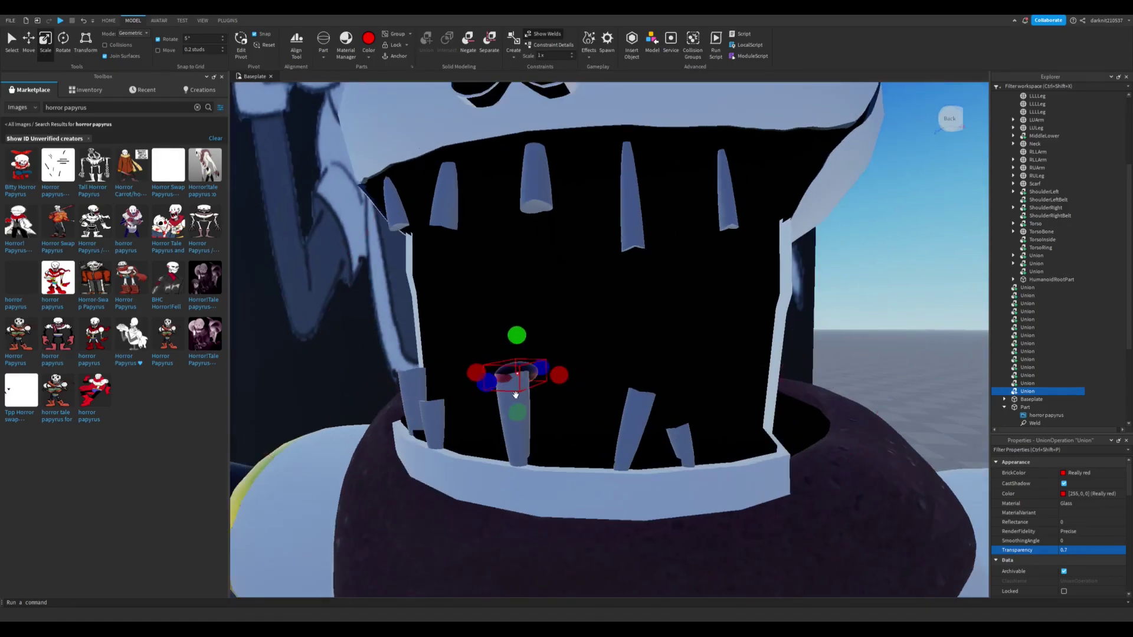
pyautogui.scroll(-3, 557, 381)
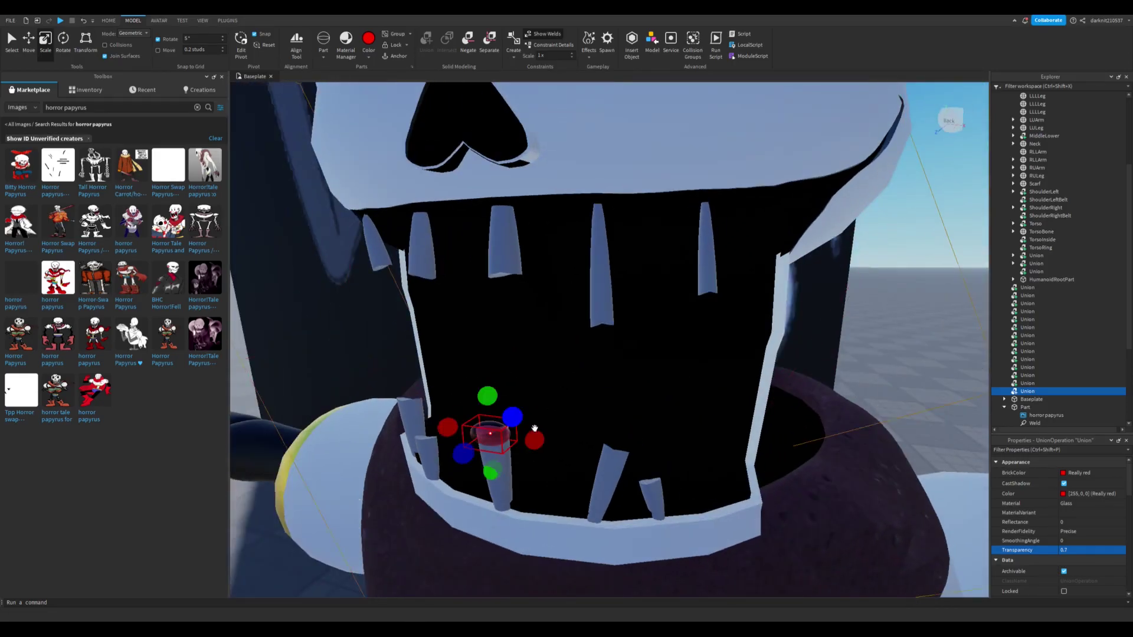
# Duplicate the blood cap and shape the copy into a small oval drip on the front of the middle lower tooth
pyautogui.scroll(4, 614, 412)
pyautogui.hotkey('ctrl', 'd')
pyautogui.moveTo(614, 412); pyautogui.dragTo(571, 416, button='right')
pyautogui.moveTo(570, 416); pyautogui.dragTo(576, 352)
pyautogui.moveTo(574, 402); pyautogui.dragTo(692, 390, button='right')
pyautogui.scroll(5, 524, 417)
pyautogui.scroll(-5, 524, 418)
pyautogui.click(691, 389)
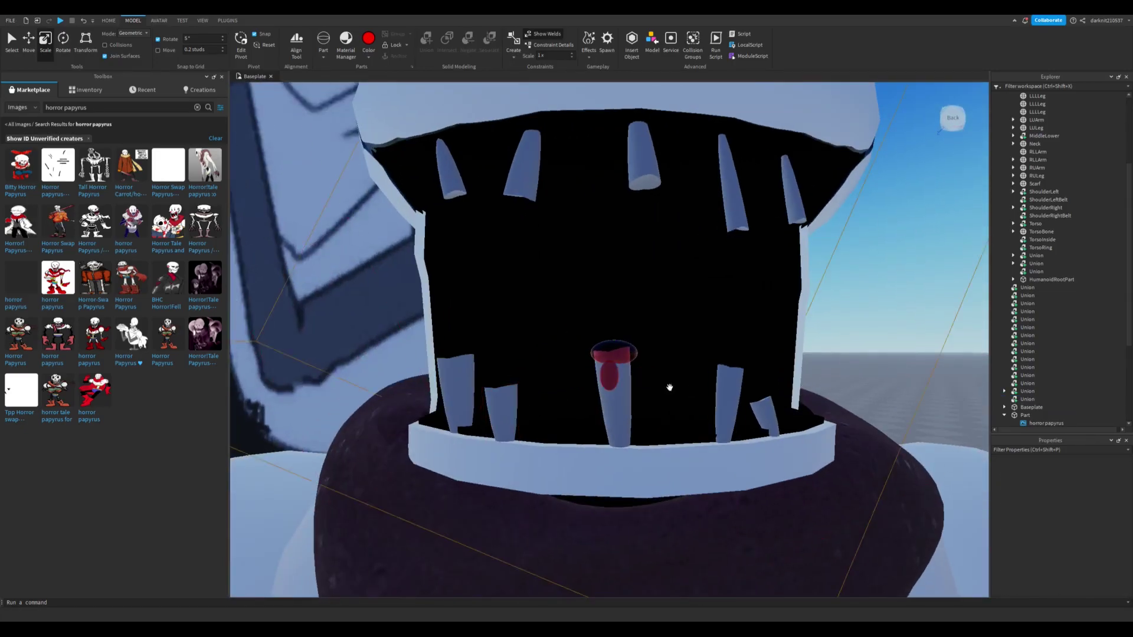
# Duplicate the oval blood drip and place the copy directly below it on the front of the middle lower tooth
pyautogui.scroll(3, 605, 377)
pyautogui.scroll(-3, 607, 372)
pyautogui.click(671, 397)
pyautogui.scroll(4, 630, 398)
pyautogui.scroll(-5, 630, 399)
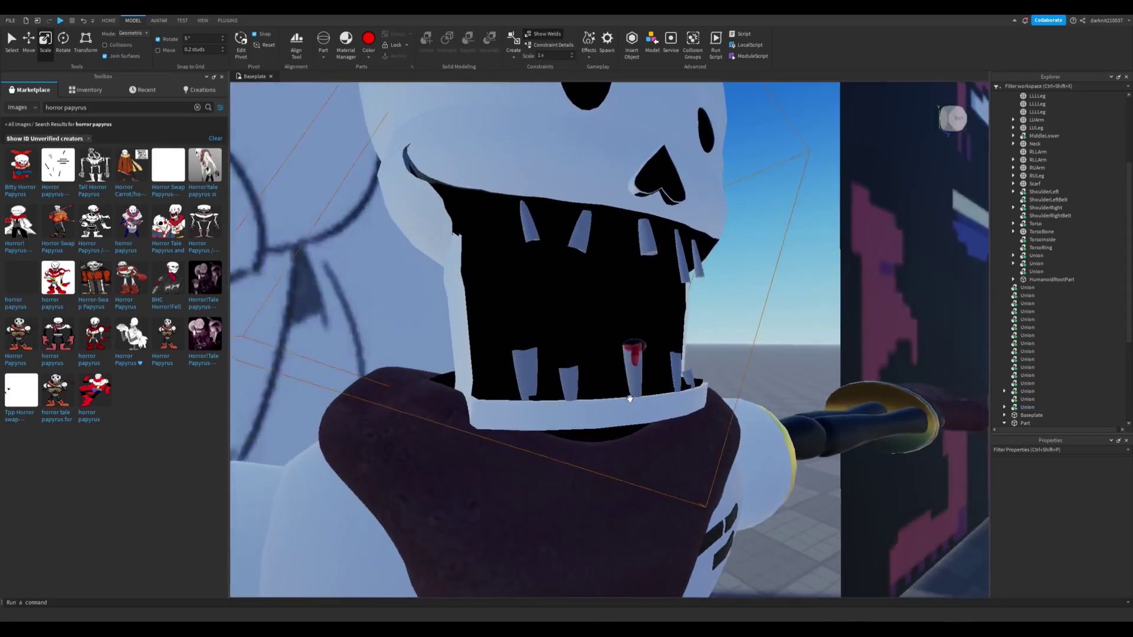
pyautogui.scroll(3, 629, 399)
pyautogui.click(489, 450)
pyautogui.scroll(3, 461, 330)
pyautogui.scroll(-3, 513, 304)
pyautogui.scroll(3, 445, 296)
pyautogui.scroll(-3, 458, 223)
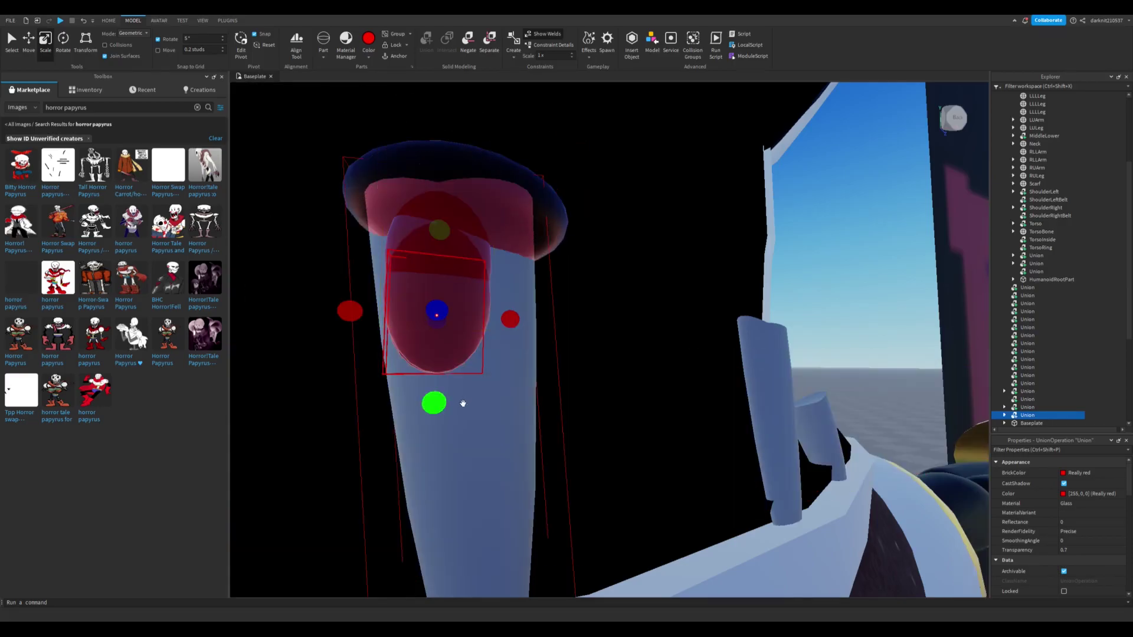
# Add and shrink further drip copies down the front of the middle lower tooth to form a tapering blood trail
pyautogui.scroll(3, 496, 352)
pyautogui.scroll(-3, 429, 341)
pyautogui.scroll(-3, 429, 341)
pyautogui.scroll(2, 349, 472)
pyautogui.scroll(-1, 430, 451)
pyautogui.scroll(3, 418, 245)
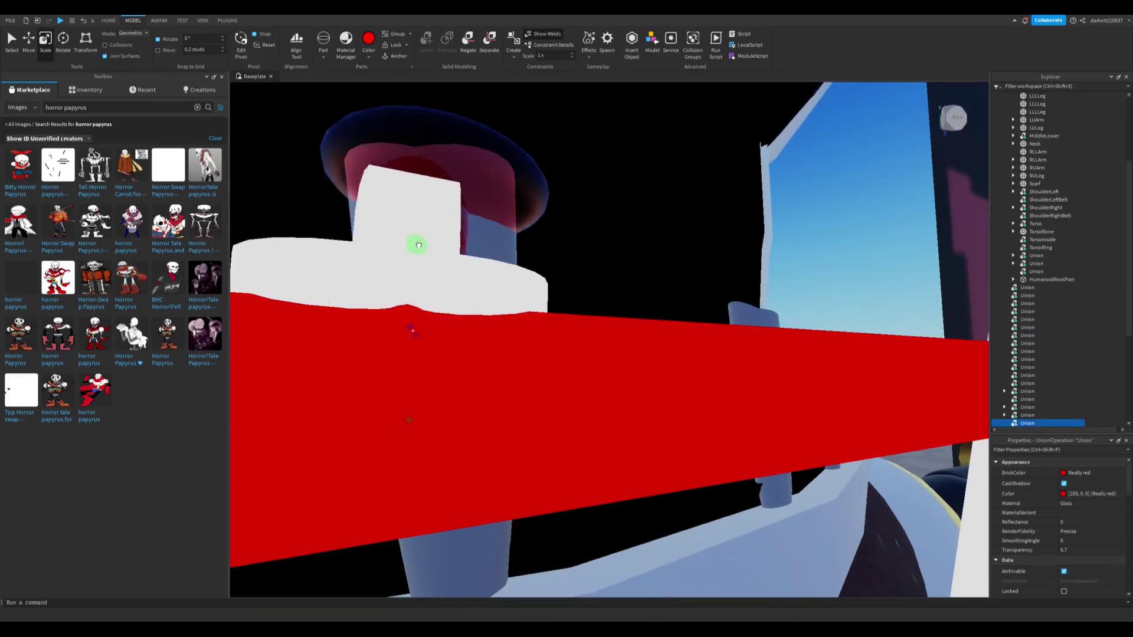
pyautogui.scroll(-3, 419, 245)
pyautogui.scroll(3, 413, 354)
pyautogui.scroll(-3, 487, 389)
pyautogui.scroll(3, 477, 316)
pyautogui.scroll(-3, 590, 371)
pyautogui.scroll(-5, 771, 302)
pyautogui.click(771, 302)
pyautogui.scroll(5, 785, 317)
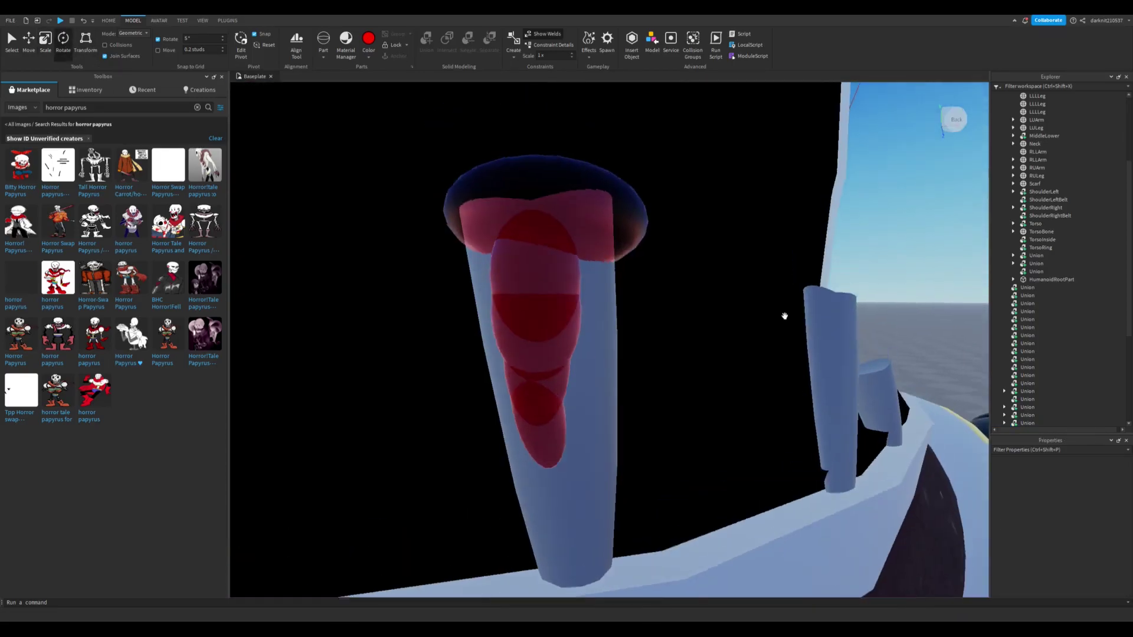
# Place a small red glass copy at the right edge of the middle tooth's blood cap and scale it down
pyautogui.scroll(-3, 784, 316)
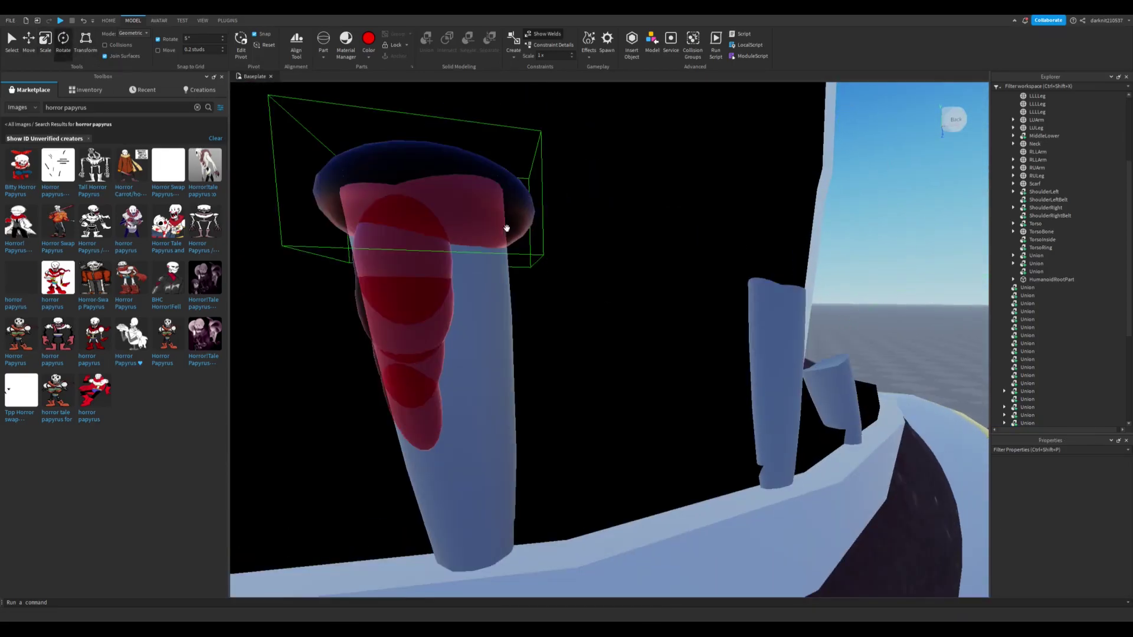
pyautogui.click(505, 222)
pyautogui.hotkey('ctrl', '3')
pyautogui.scroll(3, 473, 248)
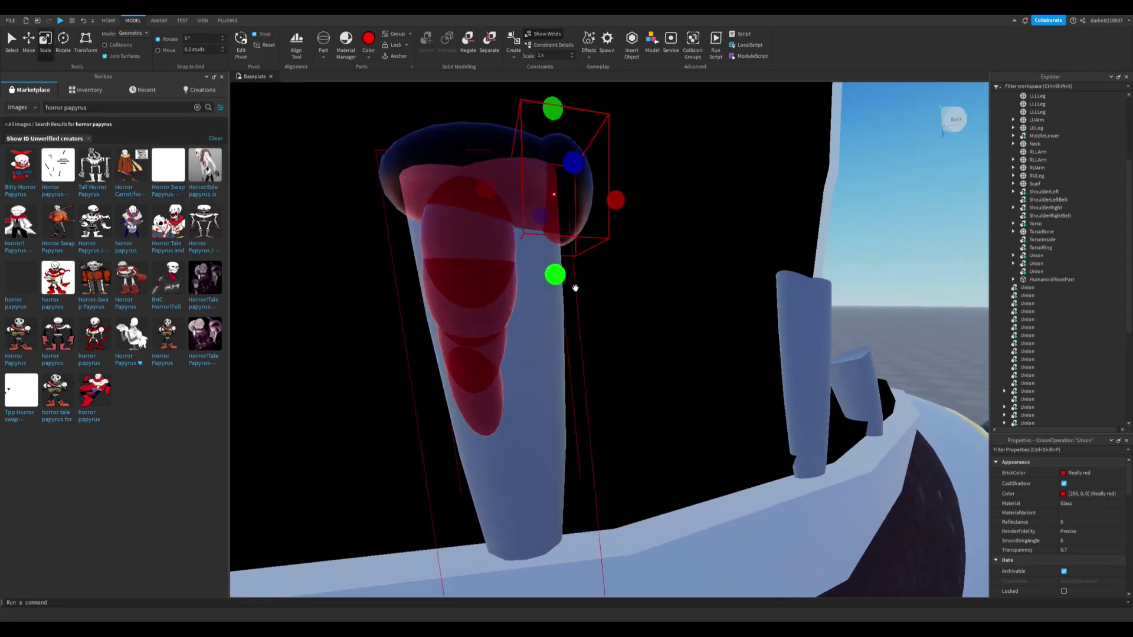
pyautogui.scroll(3, 596, 272)
pyautogui.scroll(-3, 625, 250)
pyautogui.moveTo(625, 253); pyautogui.dragTo(625, 256, button='right')
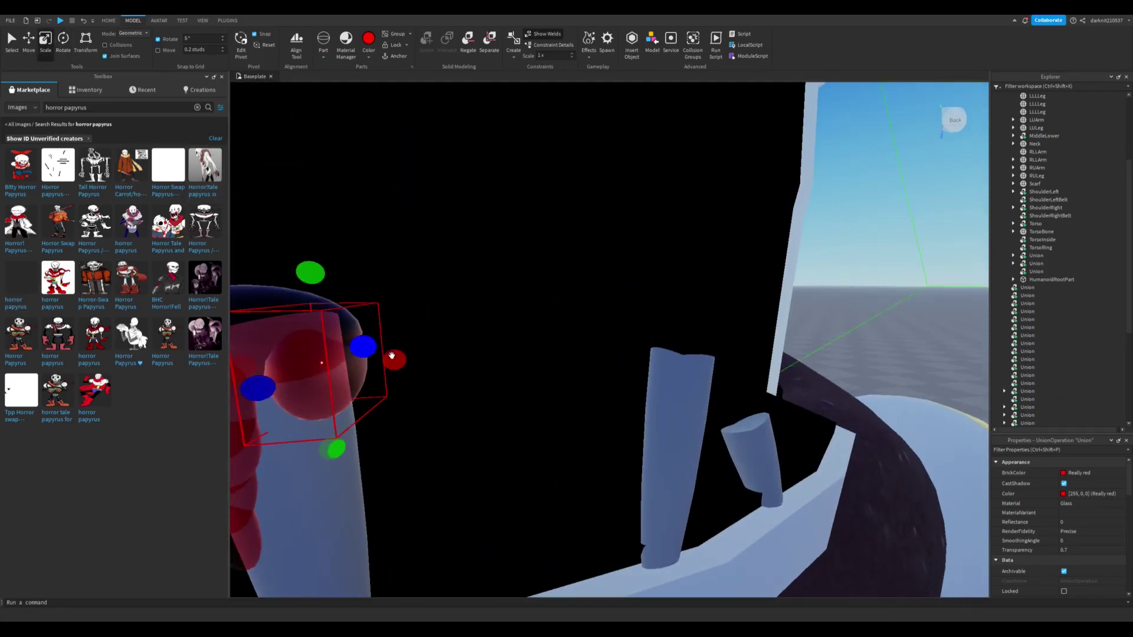
pyautogui.scroll(3, 392, 356)
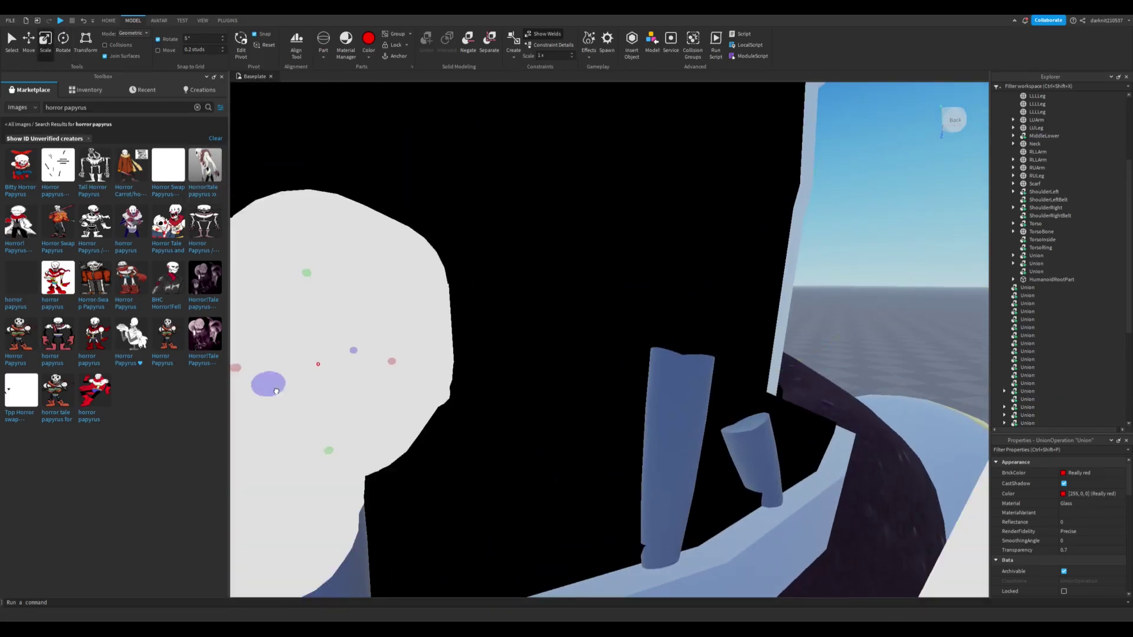
# Stretch and flatten the small side copy into a narrow drip along the right edge of the middle lower tooth
pyautogui.scroll(-3, 472, 295)
pyautogui.scroll(3, 531, 254)
pyautogui.scroll(-3, 558, 265)
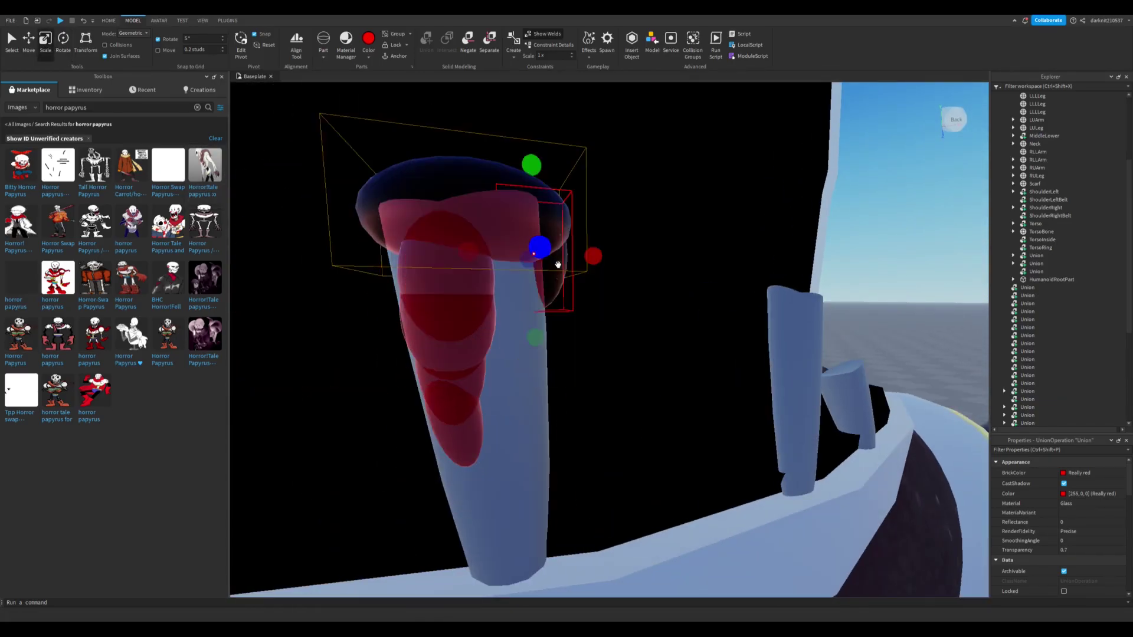
pyautogui.scroll(3, 557, 265)
pyautogui.scroll(-3, 531, 278)
pyautogui.scroll(3, 514, 289)
pyautogui.scroll(-3, 497, 297)
pyautogui.scroll(3, 497, 298)
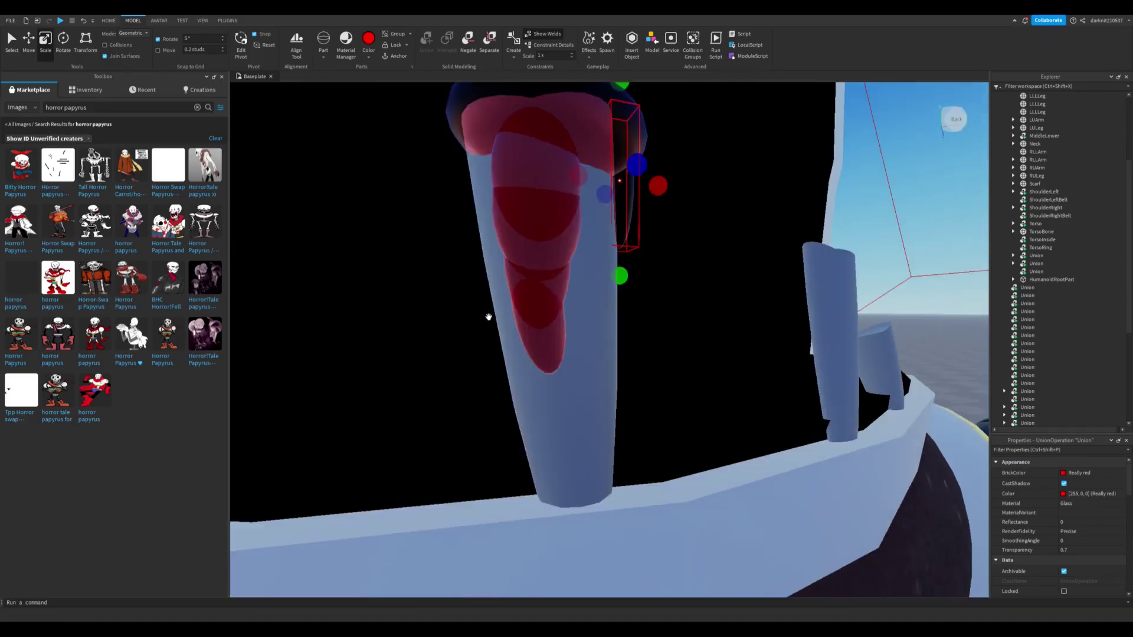
# Select all the red glass blood pieces on the middle lower tooth and combine them into a single union
pyautogui.scroll(-3, 488, 313)
pyautogui.scroll(-2, 529, 411)
pyautogui.scroll(3, 590, 324)
pyautogui.scroll(-5, 649, 354)
pyautogui.moveTo(800, 342); pyautogui.dragTo(664, 442)
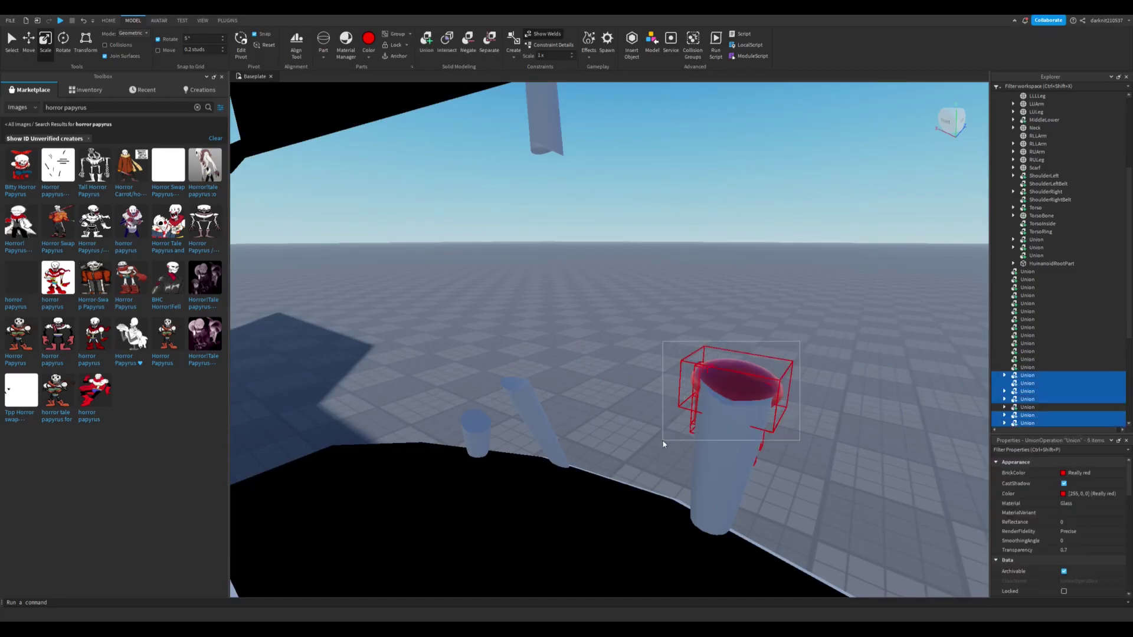
pyautogui.scroll(10, 649, 413)
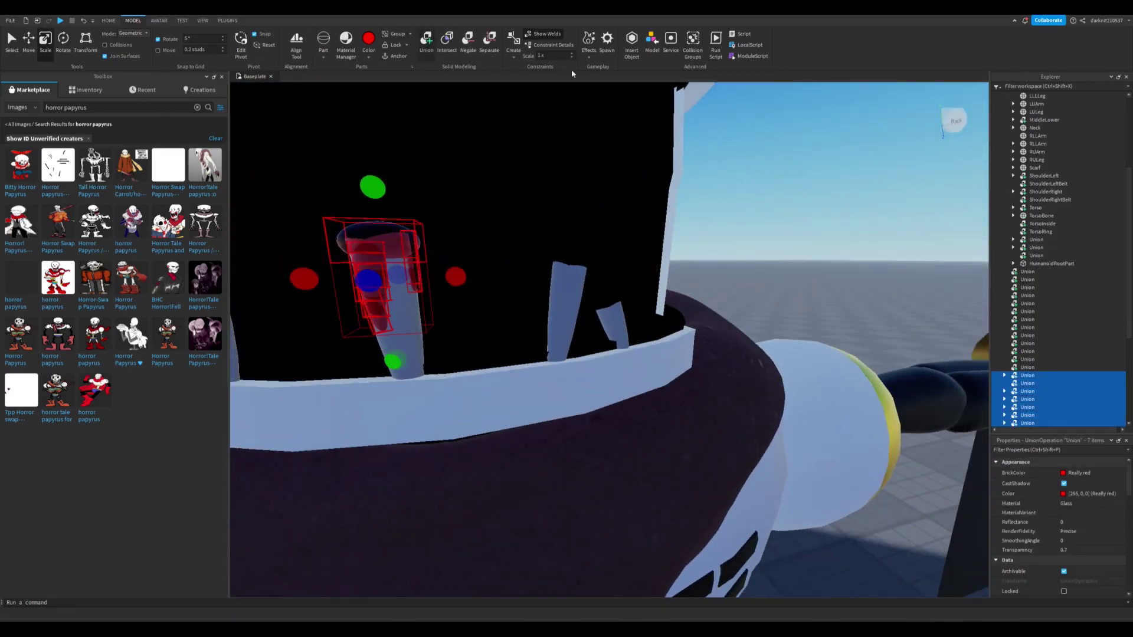
pyautogui.click(378, 278)
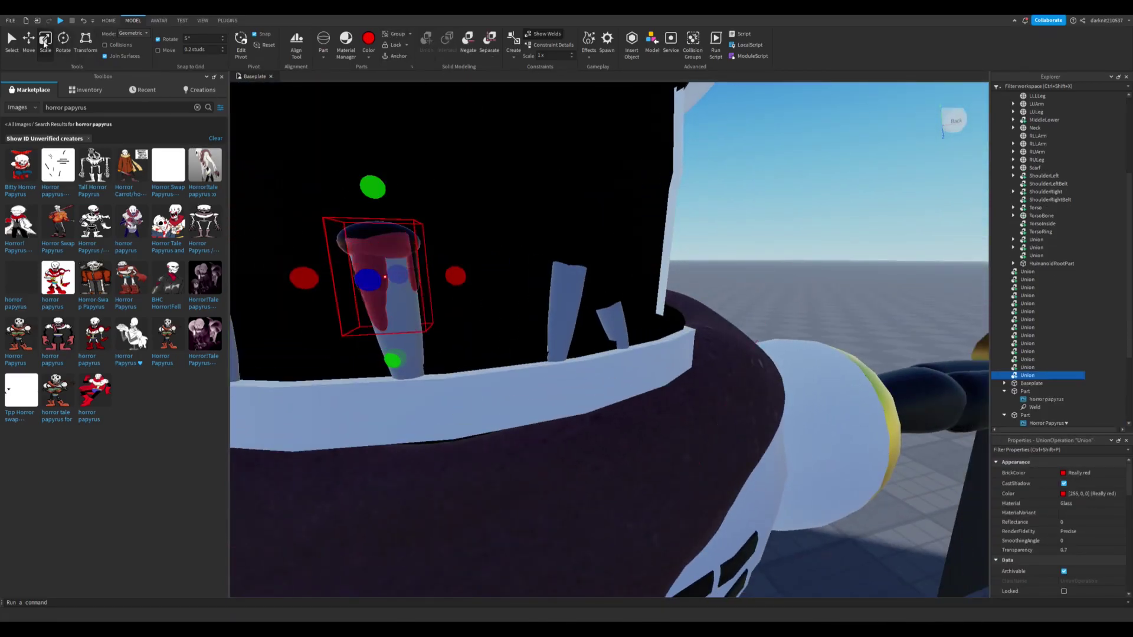
# Scale and position the combined blood union so it fits closely around the middle lower tooth
pyautogui.hotkey('ctrl', '2')
pyautogui.moveTo(303, 171); pyautogui.dragTo(768, 219, button='right')
pyautogui.scroll(5, 572, 353)
pyautogui.click(572, 354)
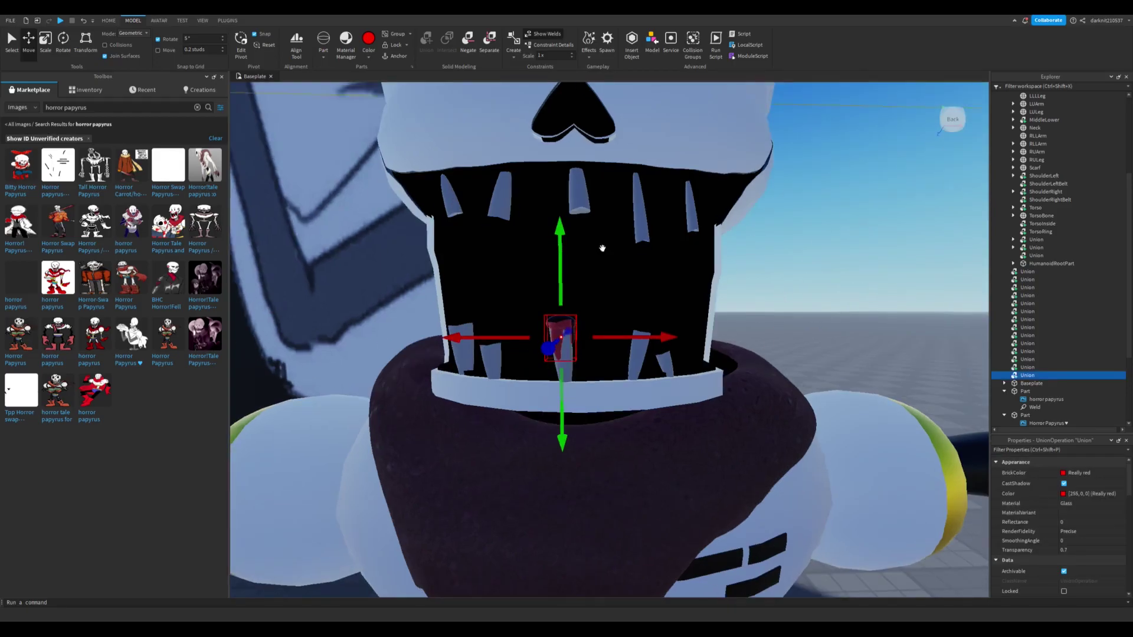
pyautogui.scroll(3, 602, 248)
pyautogui.hotkey('ctrl', '3')
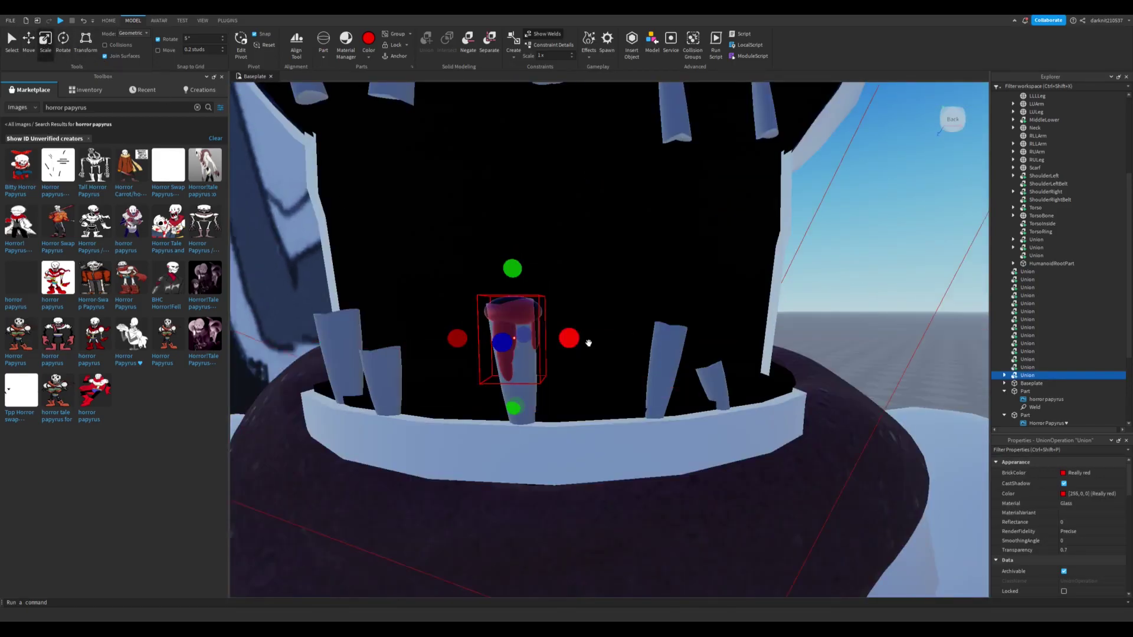
pyautogui.moveTo(588, 342); pyautogui.dragTo(564, 334)
pyautogui.scroll(2, 625, 331)
pyautogui.click(595, 393)
# Negate the grey union at the middle tooth's tip and union it with the blood to trim off the blood's top
pyautogui.click(545, 327)
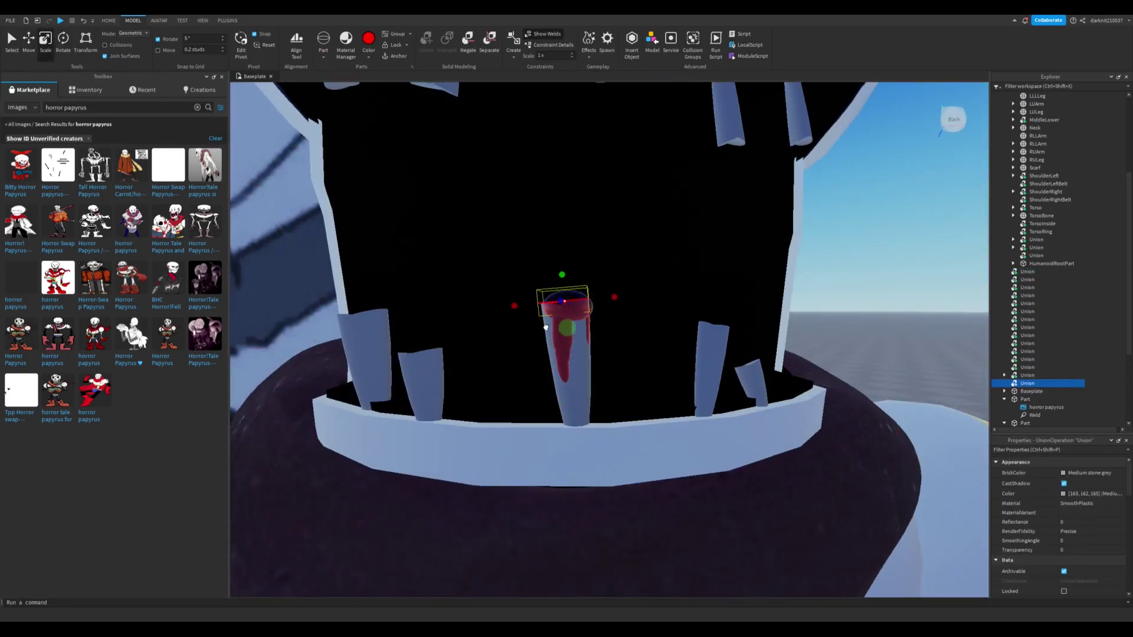
pyautogui.moveTo(547, 256); pyautogui.dragTo(650, 295, button='right')
pyautogui.click(838, 331)
pyautogui.moveTo(838, 330); pyautogui.dragTo(758, 317, button='right')
pyautogui.scroll(-3, 758, 316)
pyautogui.click(680, 167)
pyautogui.keyDown('ctrl'); pyautogui.click(701, 253); pyautogui.keyUp('ctrl')
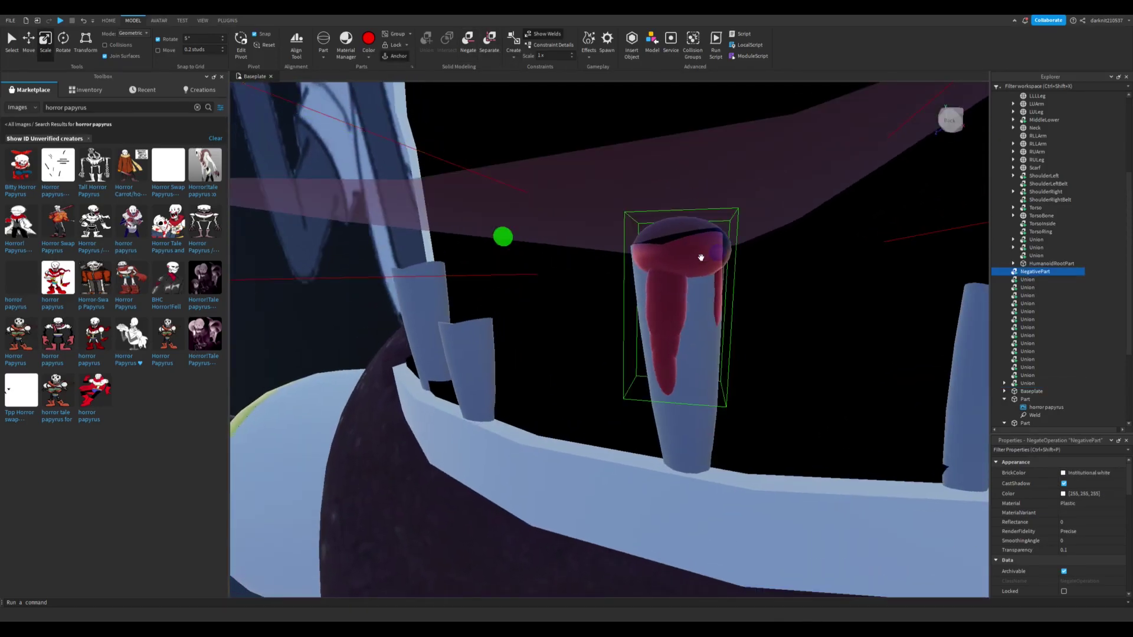
pyautogui.hotkey('ctrl', 'shift', 'g')
# Turn on UsePartColor for the trimmed blood union and recolour it dark red
pyautogui.moveTo(721, 243); pyautogui.dragTo(670, 260, button='right')
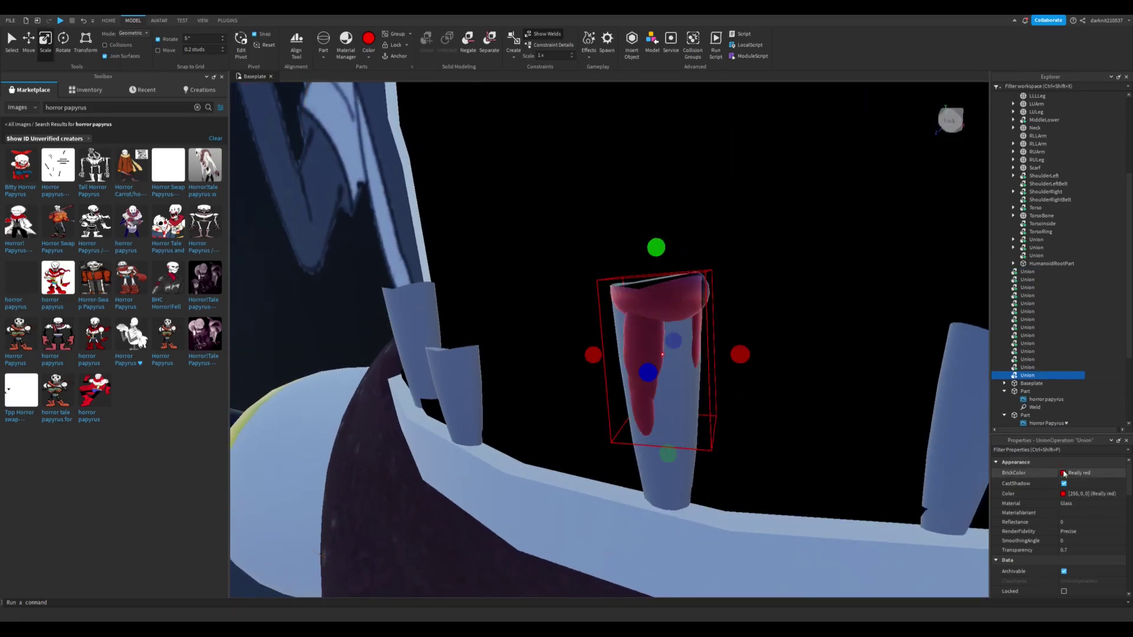
pyautogui.click(1038, 449)
pyautogui.write('us')
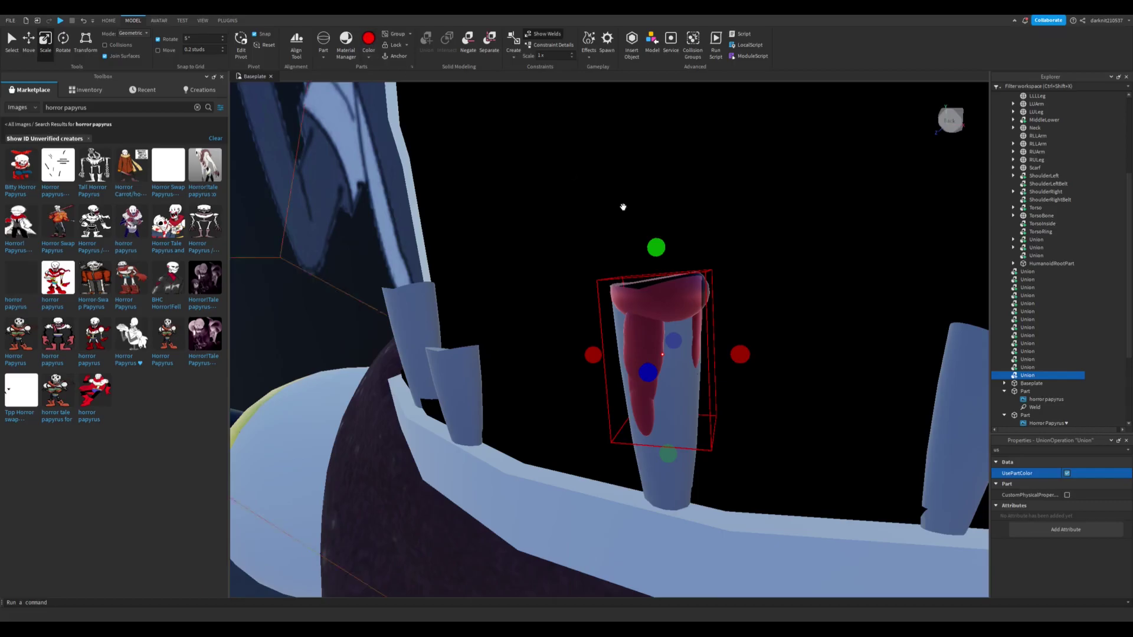
pyautogui.write('ef')
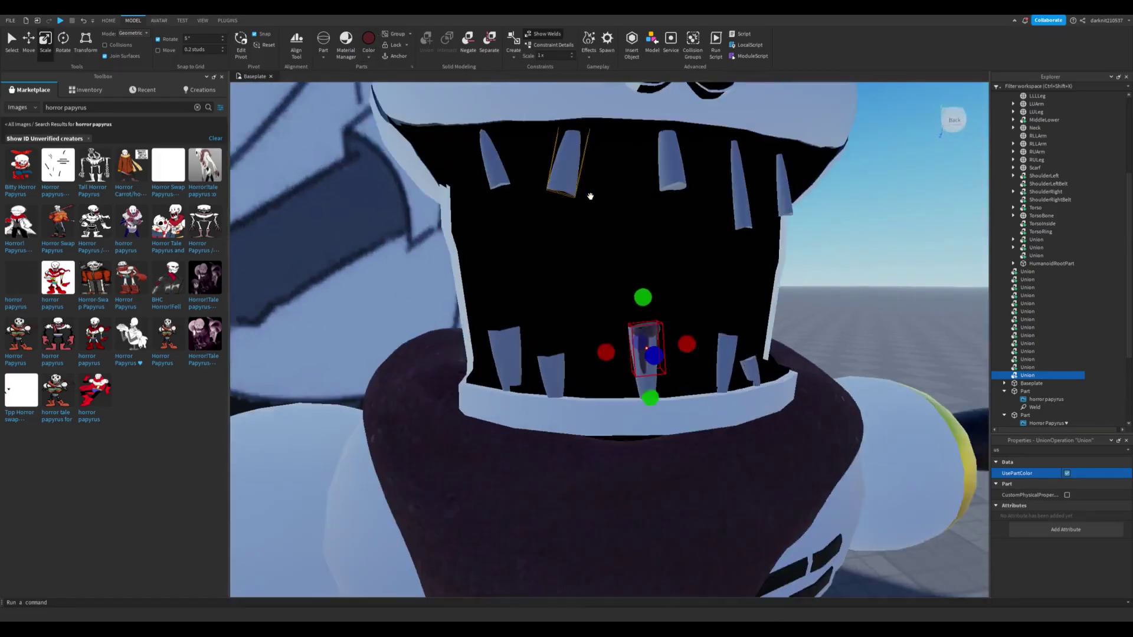
# Duplicate the dark red blood, turn it upside down and fit it around the base of the tall lower tooth right of the middle
pyautogui.moveTo(518, 139); pyautogui.dragTo(700, 285, button='right')
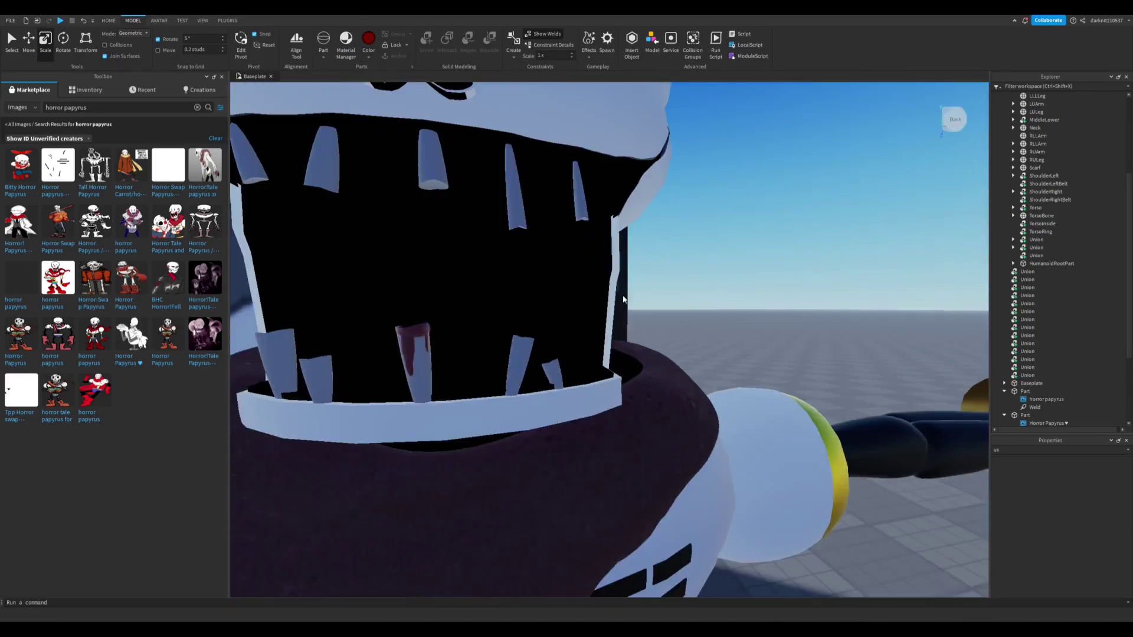
pyautogui.hotkey('ctrl', '4')
pyautogui.moveTo(495, 311); pyautogui.dragTo(494, 312)
pyautogui.moveTo(411, 432); pyautogui.dragTo(413, 431)
pyautogui.hotkey('ctrl', '2')
pyautogui.moveTo(481, 386); pyautogui.dragTo(592, 387)
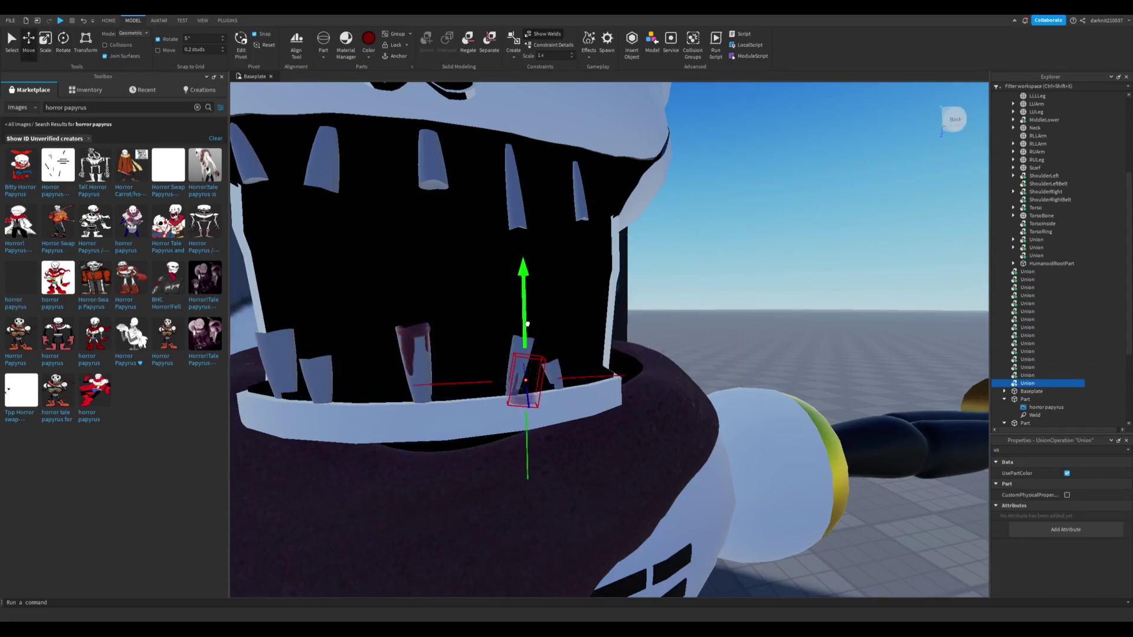
pyautogui.moveTo(527, 324); pyautogui.dragTo(660, 440, button='right')
pyautogui.moveTo(666, 396); pyautogui.dragTo(667, 397, button='right')
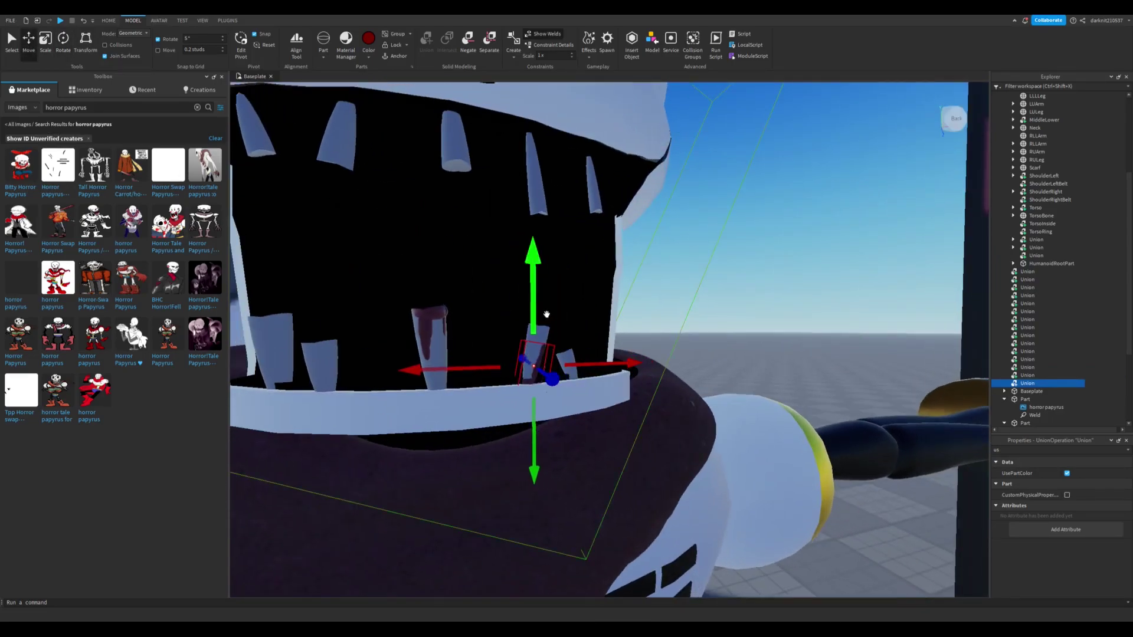
pyautogui.click(536, 382)
pyautogui.click(519, 351)
pyautogui.moveTo(519, 351)
pyautogui.mouseDown(button='right')
pyautogui.moveTo(484, 354)
pyautogui.moveTo(535, 363)
pyautogui.mouseUp(button='right')
pyautogui.moveTo(624, 517); pyautogui.dragTo(775, 385, button='right')
# Duplicate the upside-down blood, move the copy to the short lower tooth left of the middle and scale it to fit
pyautogui.hotkey('ctrl', 'd')
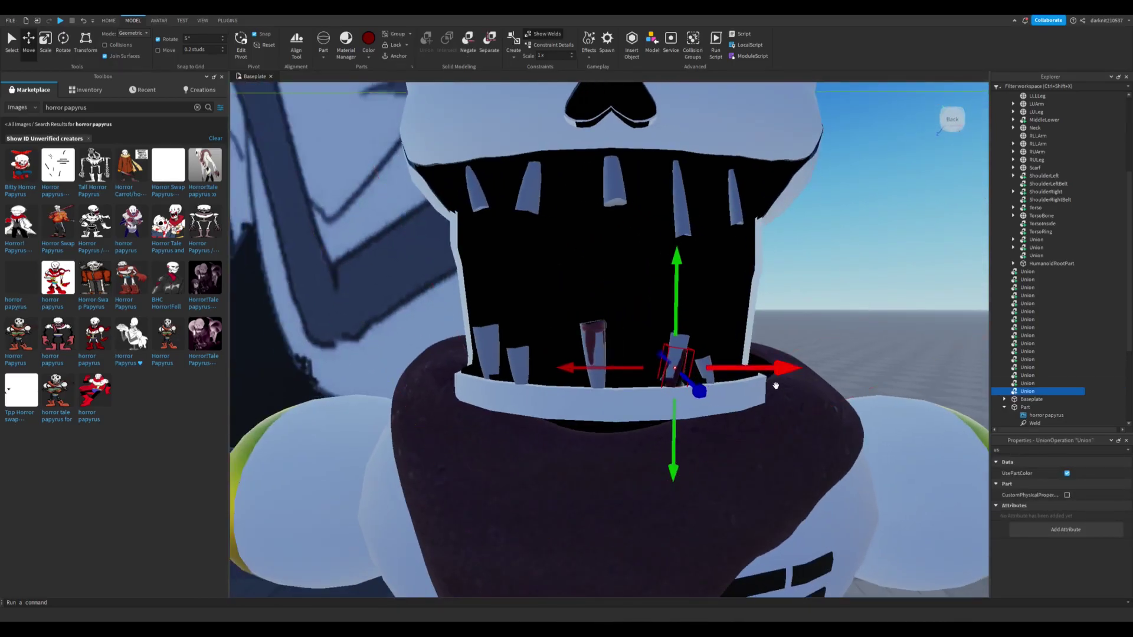
pyautogui.moveTo(600, 329); pyautogui.dragTo(690, 415, button='right')
pyautogui.hotkey('ctrl', '3')
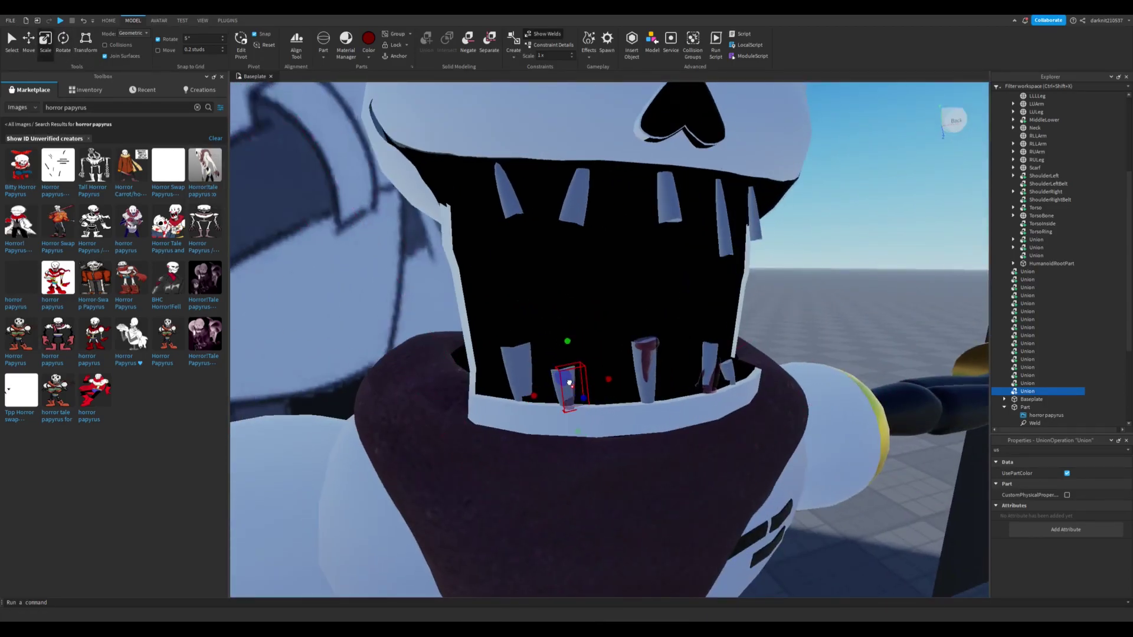
pyautogui.moveTo(575, 425); pyautogui.dragTo(620, 332, button='right')
# Duplicate the blood on the tall right tooth, rotate the copy and move it onto the small rightmost lower tooth
pyautogui.click(629, 339)
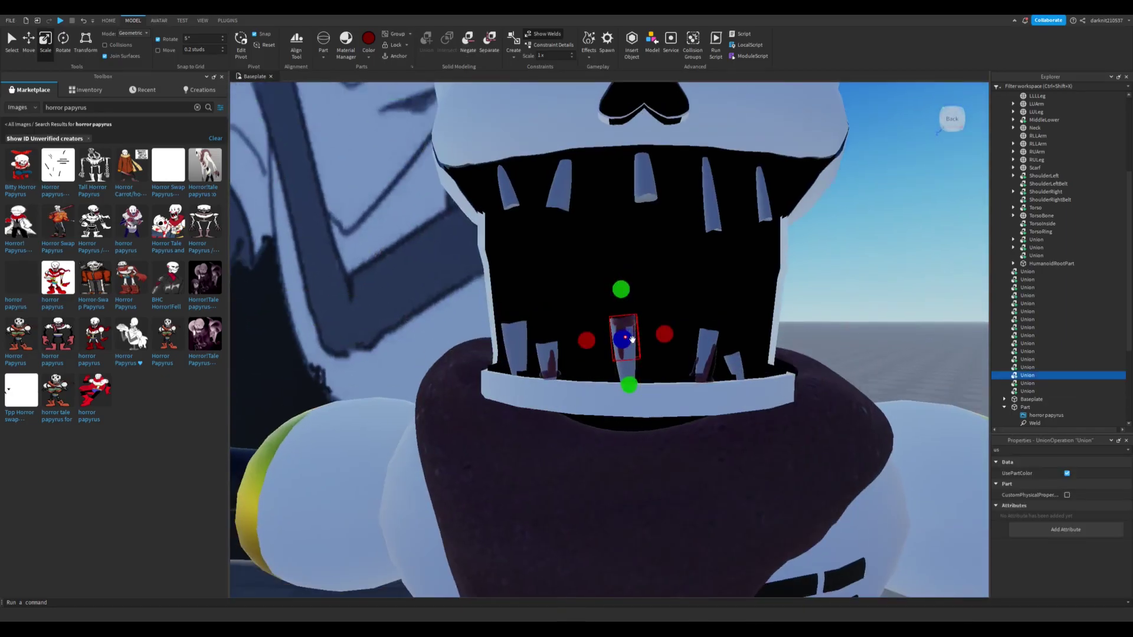
pyautogui.scroll(-5, 839, 349)
pyautogui.click(794, 345)
pyautogui.scroll(10, 794, 344)
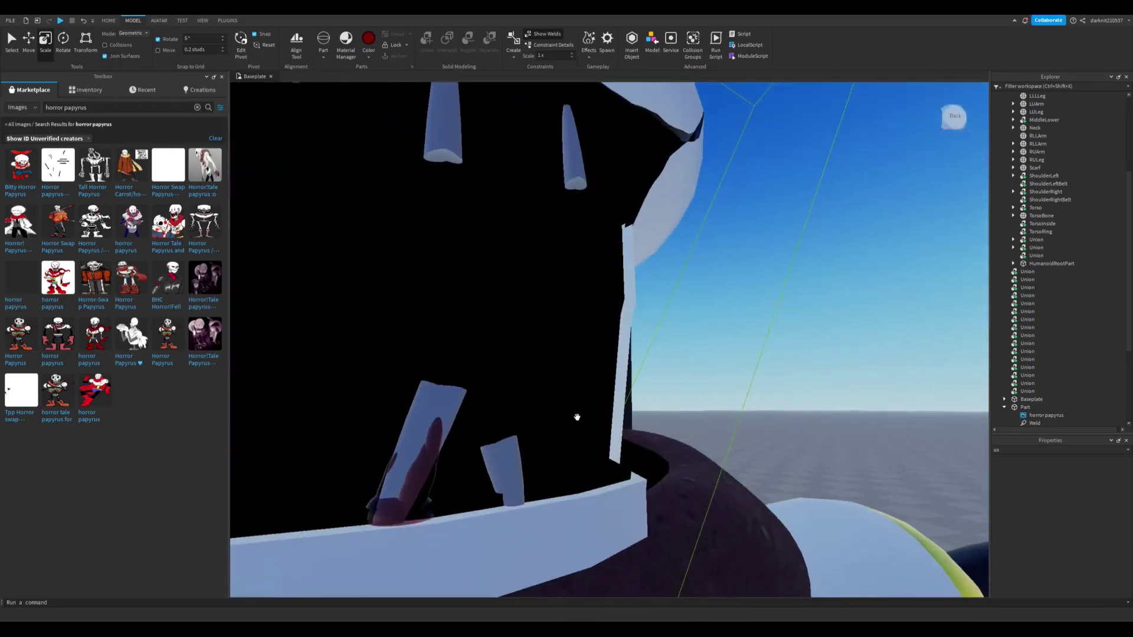
pyautogui.click(428, 448)
pyautogui.hotkey('ctrl', '4')
pyautogui.click(450, 400)
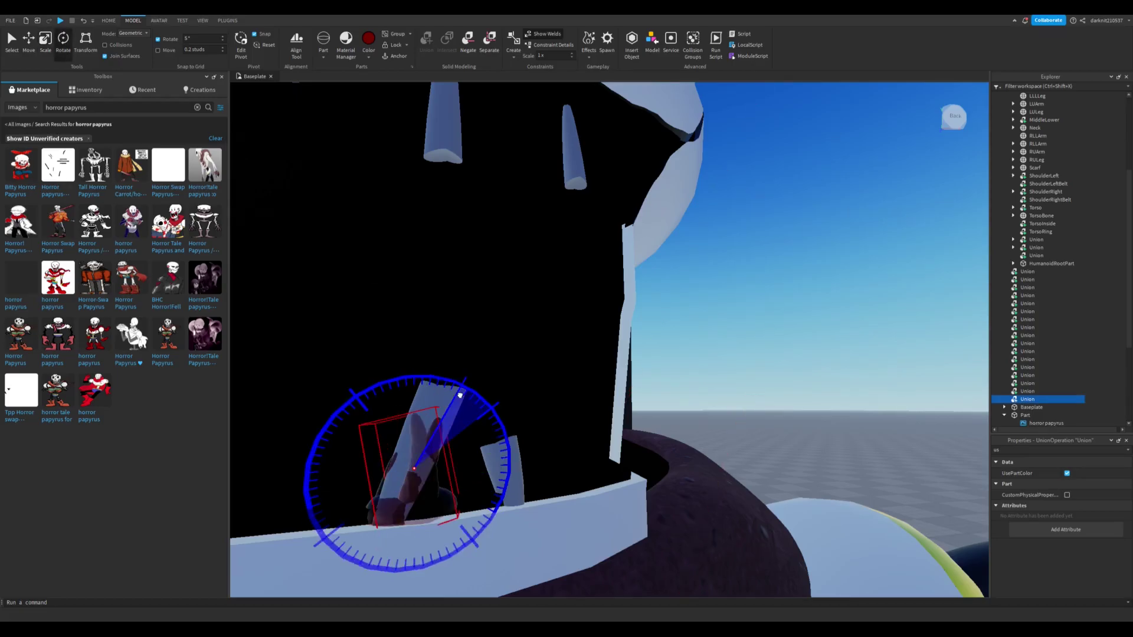
pyautogui.hotkey('ctrl', '2')
pyautogui.moveTo(451, 400); pyautogui.dragTo(566, 533)
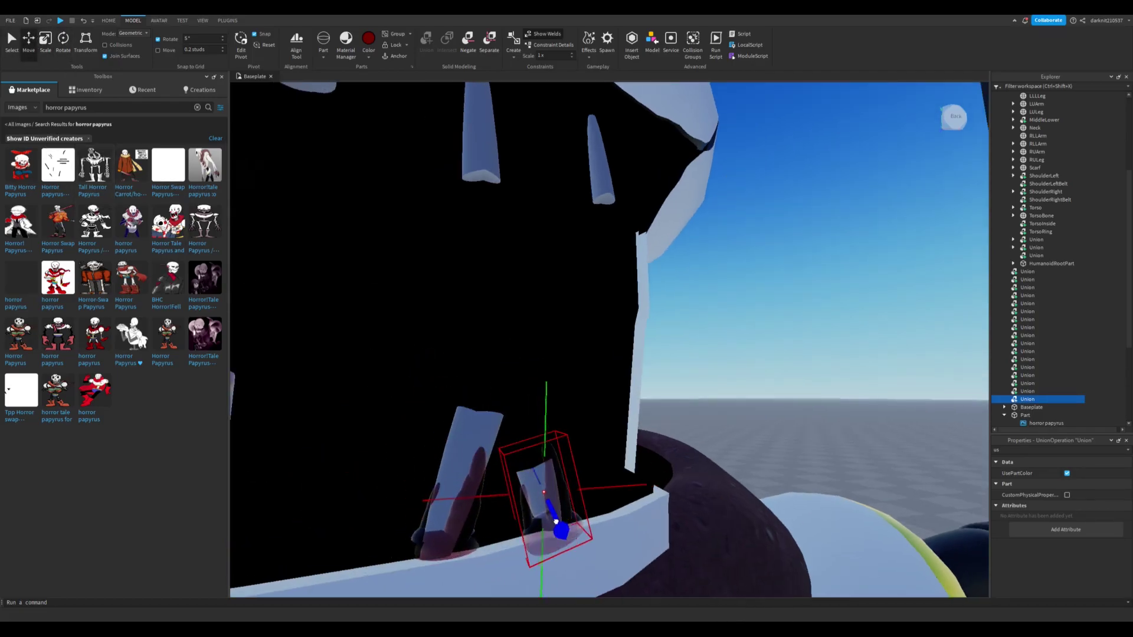
# Scale the blood copy down to fit the base of the small rightmost lower tooth
pyautogui.click(52, 47)
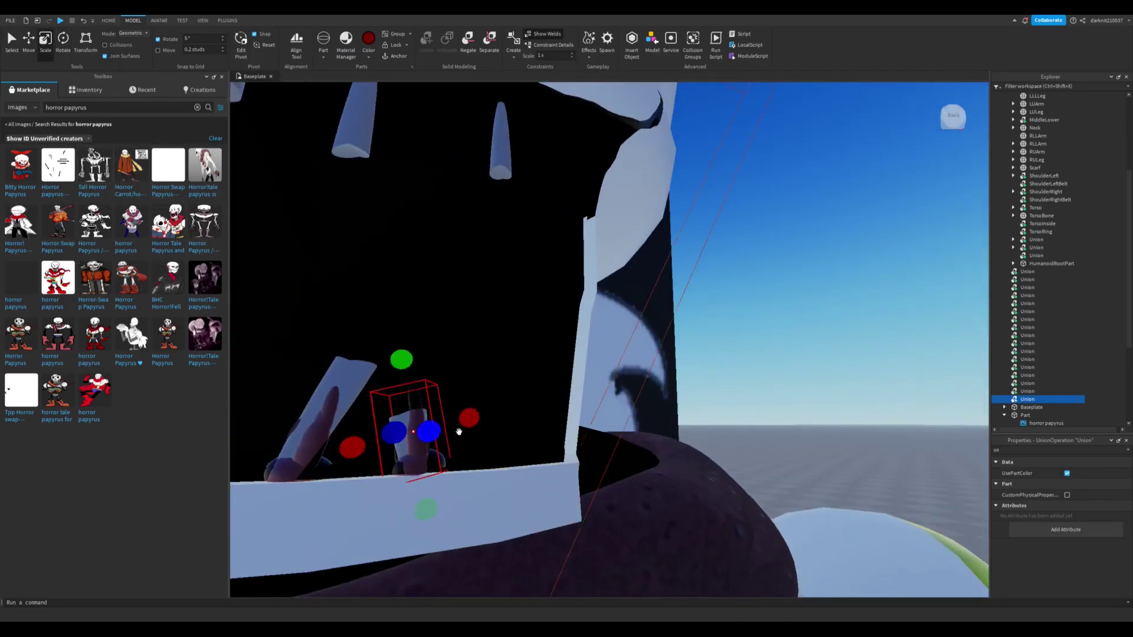
pyautogui.moveTo(485, 451); pyautogui.dragTo(486, 450, button='right')
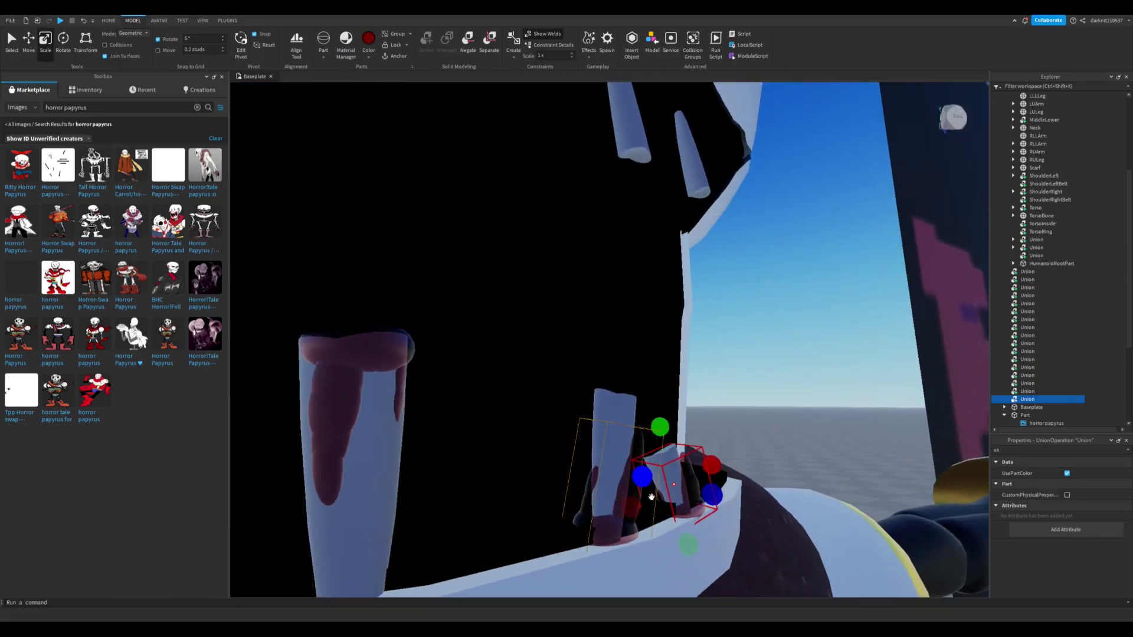
pyautogui.click(667, 484)
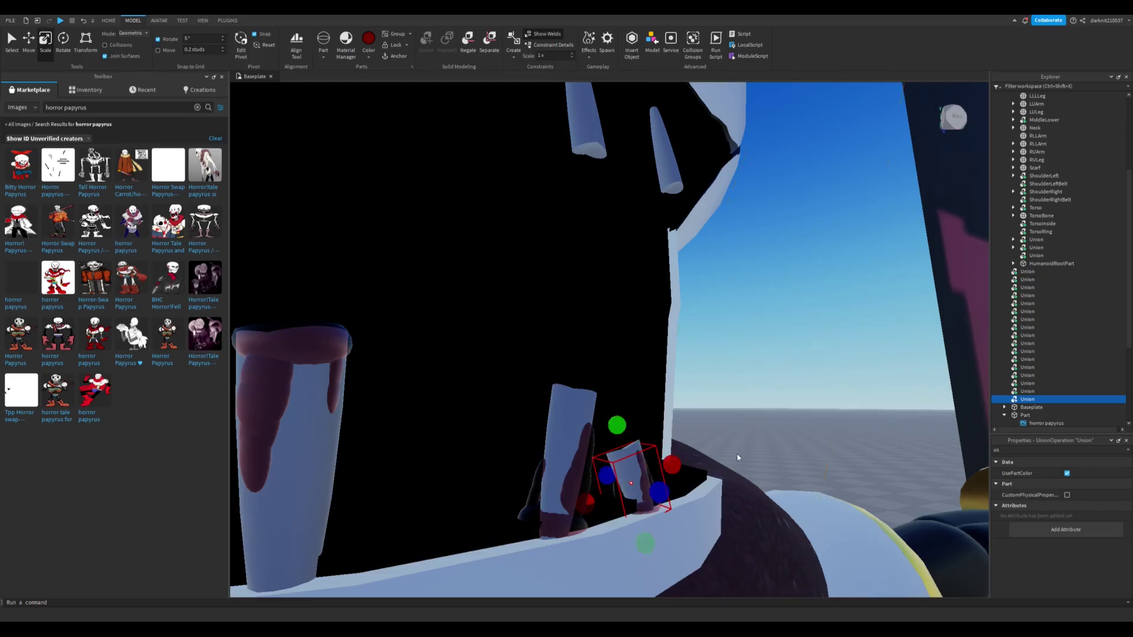
pyautogui.click(719, 473)
# Duplicate the middle tooth's blood, tilt the copy and move it onto the tip of the leftmost lower tooth
pyautogui.press('f')
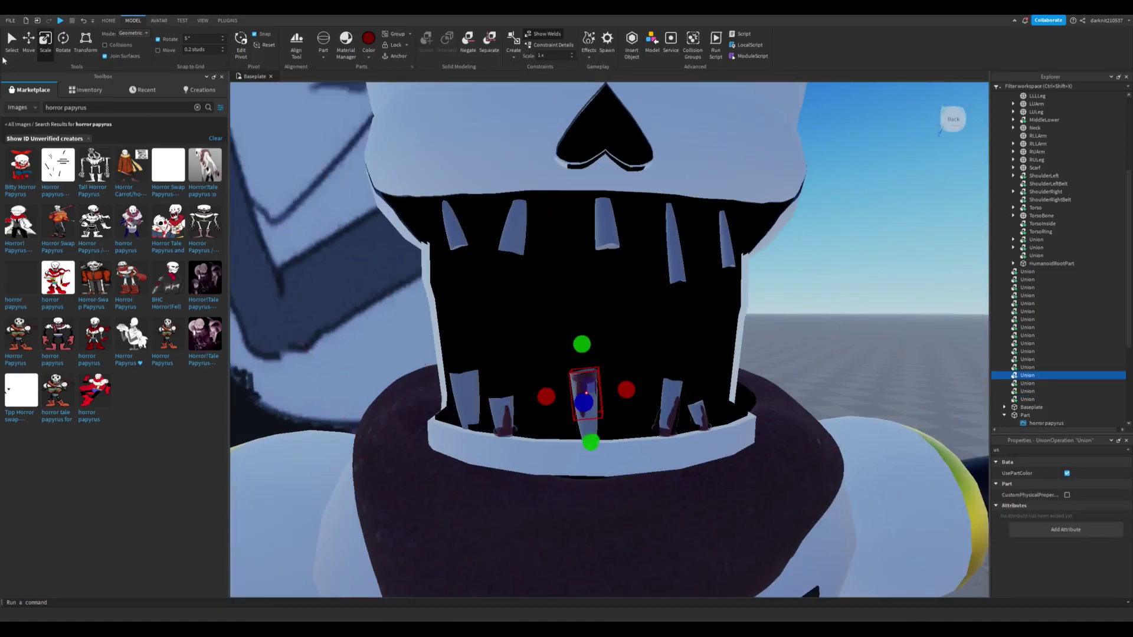
pyautogui.click(63, 41)
pyautogui.click(28, 42)
pyautogui.moveTo(584, 407); pyautogui.dragTo(584, 407, button='right')
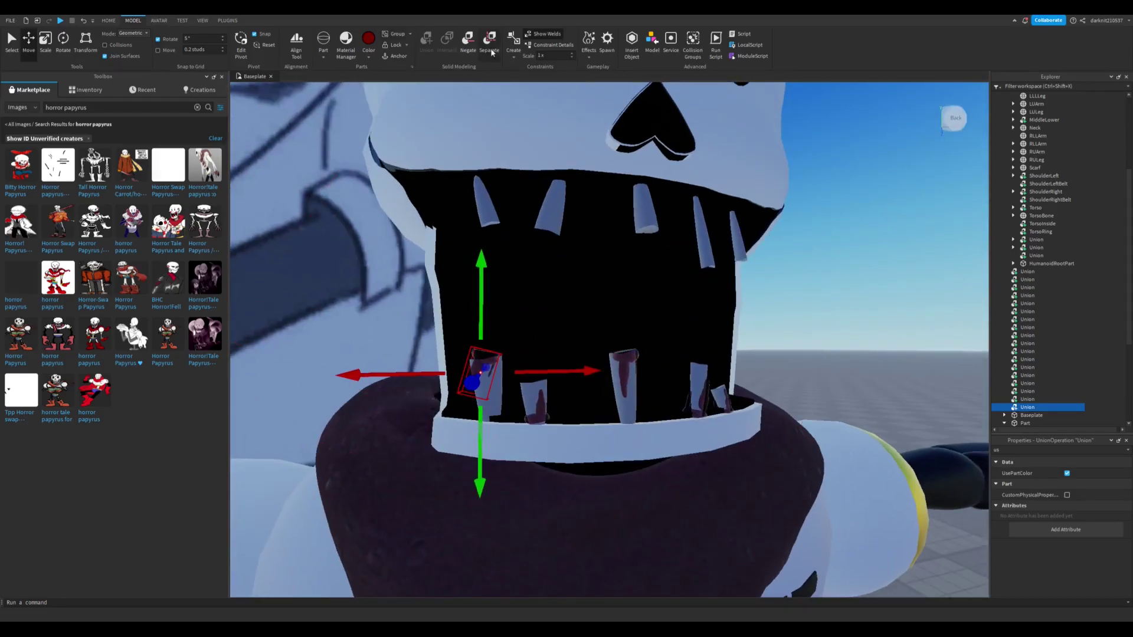
# Separate the blood union on the leftmost lower tooth into its individual pieces and its negative part
pyautogui.hotkey('ctrl', 'z')
pyautogui.scroll(-5, 919, 325)
pyautogui.scroll(6, 920, 324)
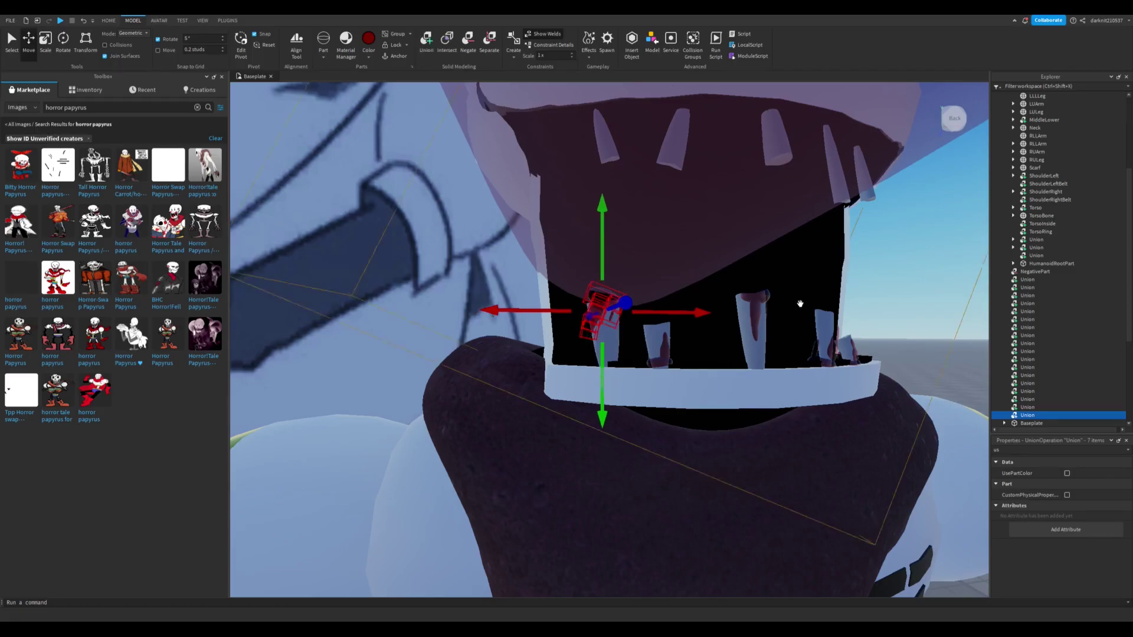
# Try to separate the drip unions on the leftmost lower tooth further into their original pieces
pyautogui.scroll(5, 621, 347)
pyautogui.click(621, 347)
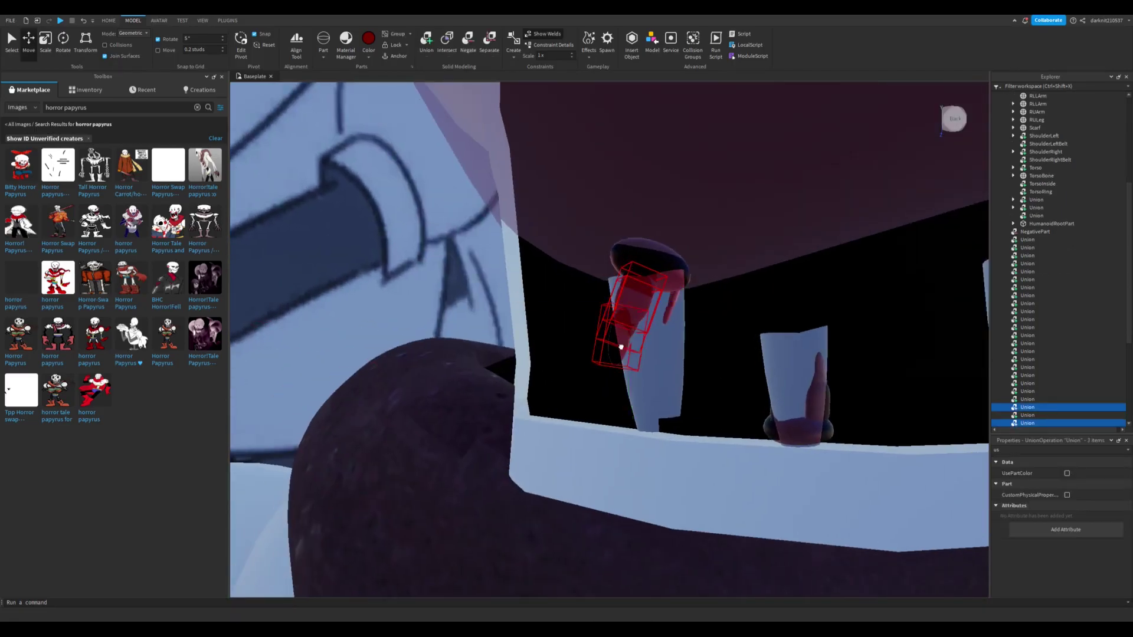
pyautogui.moveTo(826, 307); pyautogui.dragTo(736, 305, button='middle')
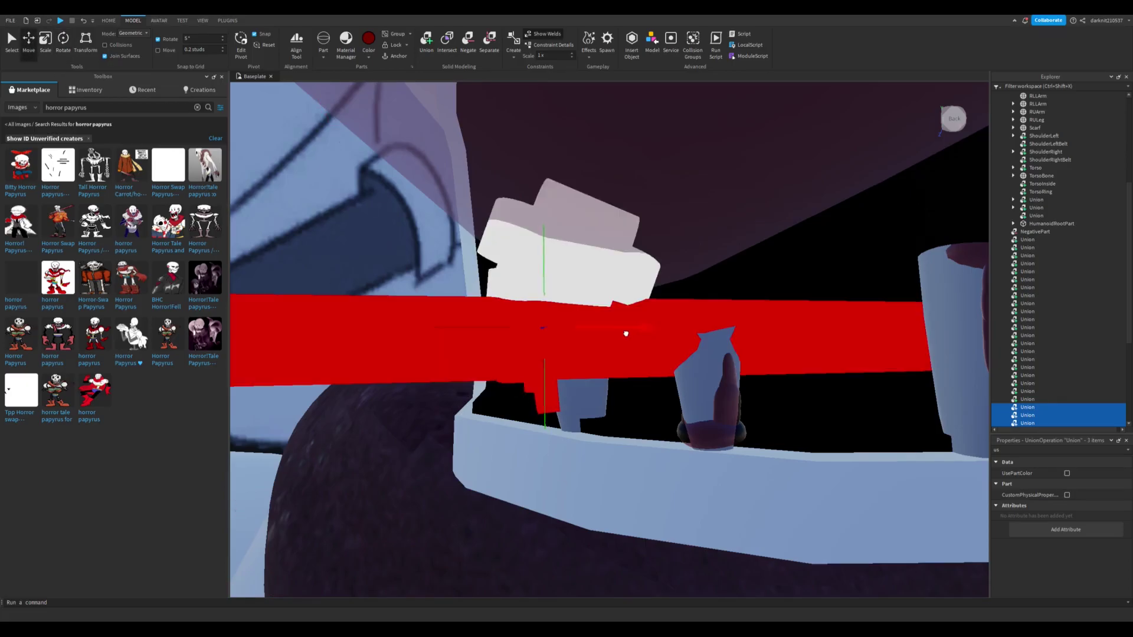
pyautogui.scroll(-5, 853, 378)
pyautogui.click(854, 376)
pyautogui.scroll(3, 643, 383)
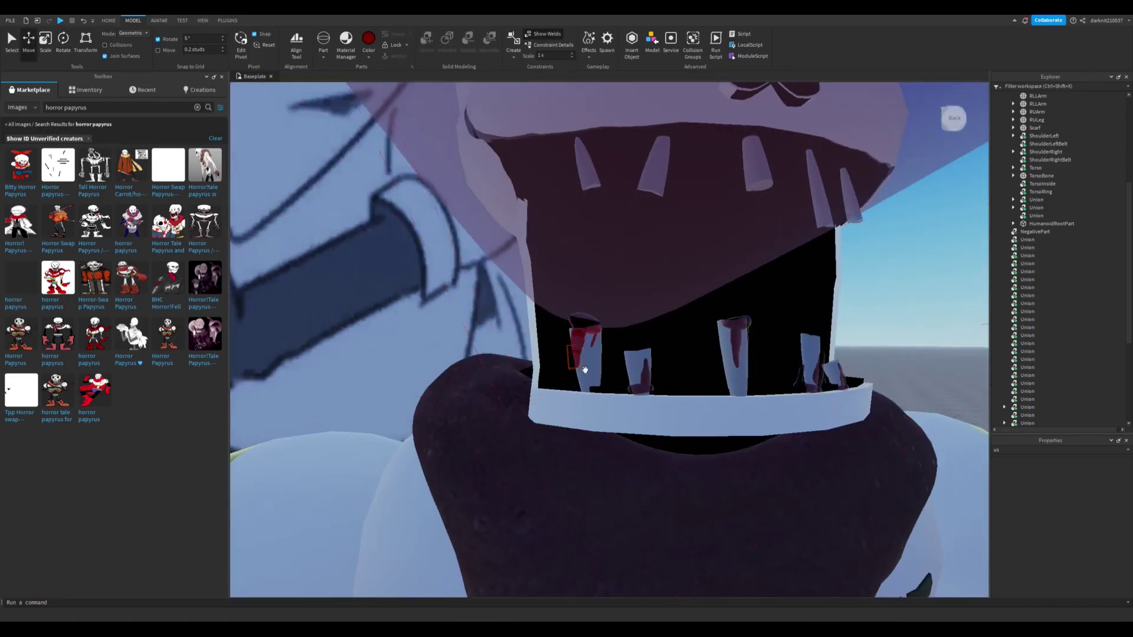
# Scale the lower drip piece on the leftmost lower tooth and add ever smaller copies beneath it to lengthen the drip
pyautogui.click(584, 342)
pyautogui.scroll(5, 584, 342)
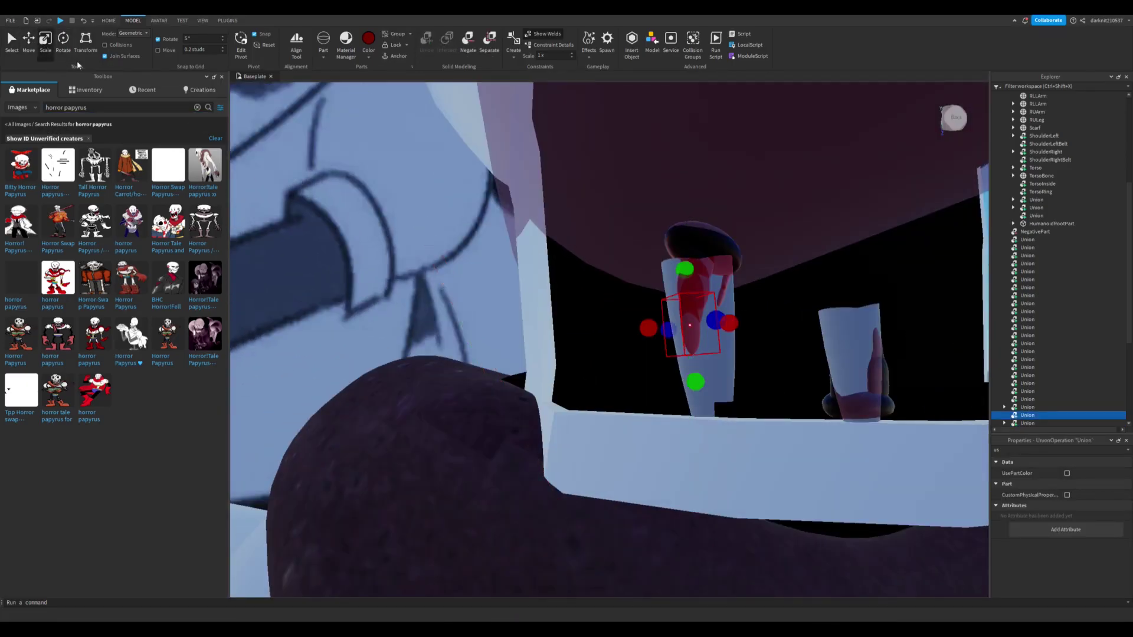
pyautogui.press('d')
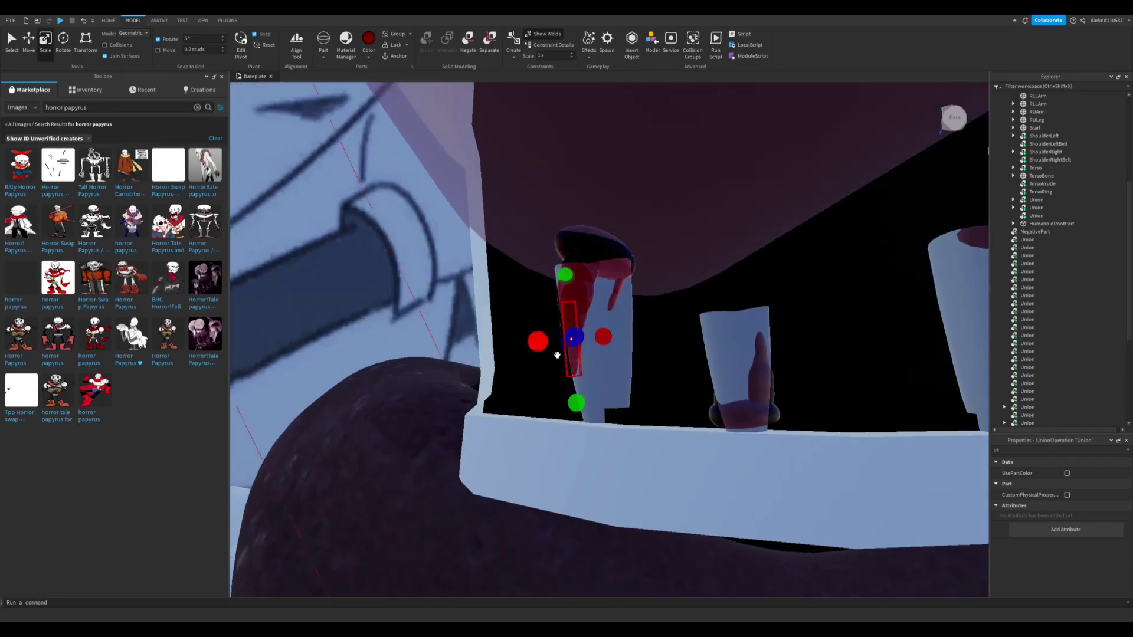
pyautogui.moveTo(547, 352)
pyautogui.mouseDown()
pyautogui.moveTo(413, 354)
pyautogui.moveTo(568, 350)
pyautogui.mouseUp()
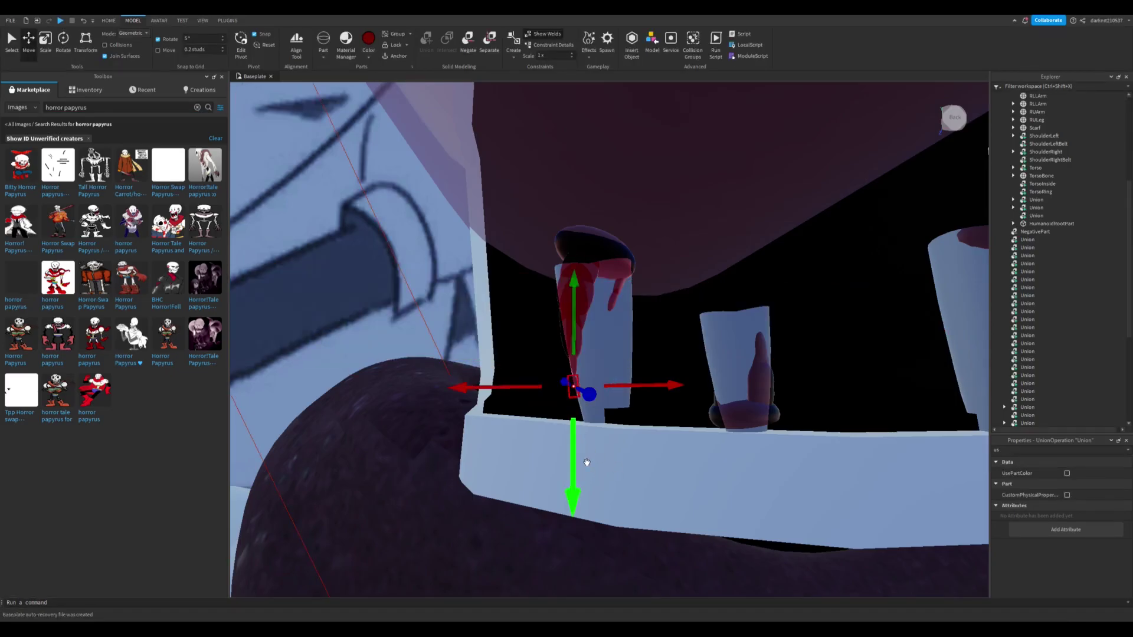
pyautogui.moveTo(602, 395); pyautogui.dragTo(701, 379)
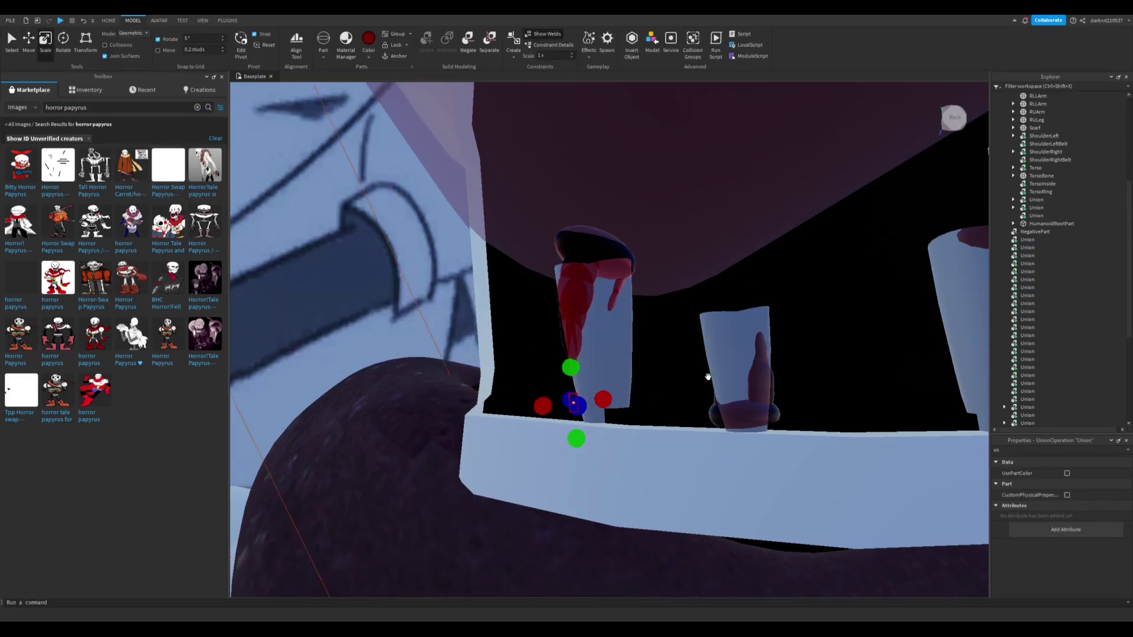
# Union all blood pieces on the leftmost lower tooth, including the negative part and the small drop beneath the drip
pyautogui.press('q')
pyautogui.press('w')
pyautogui.scroll(-8, 702, 372)
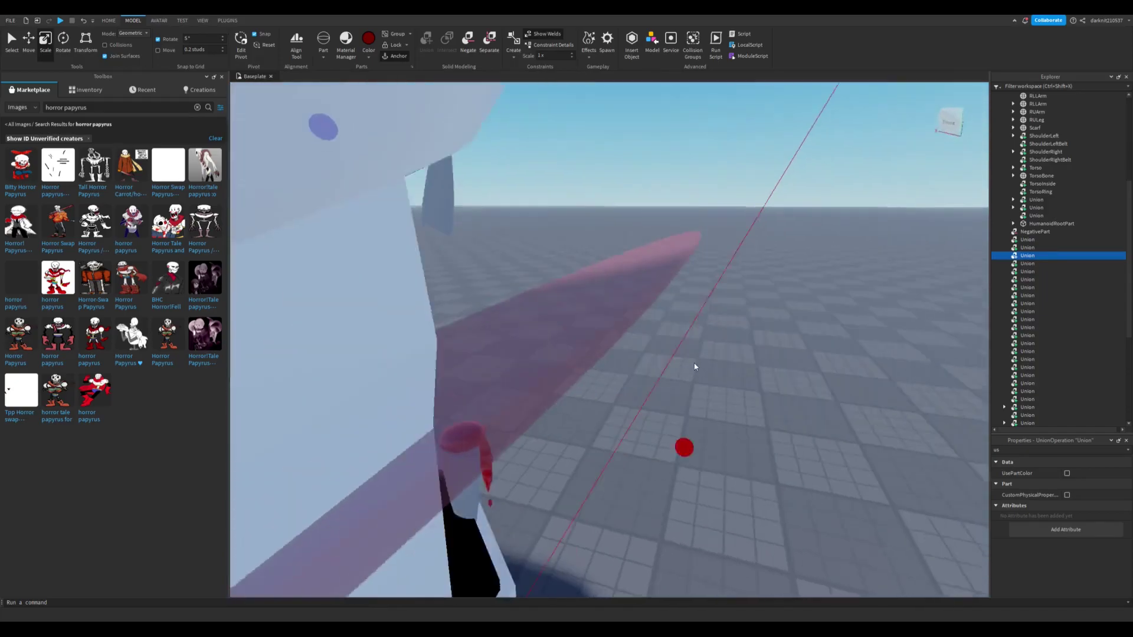
pyautogui.moveTo(687, 318); pyautogui.dragTo(427, 459)
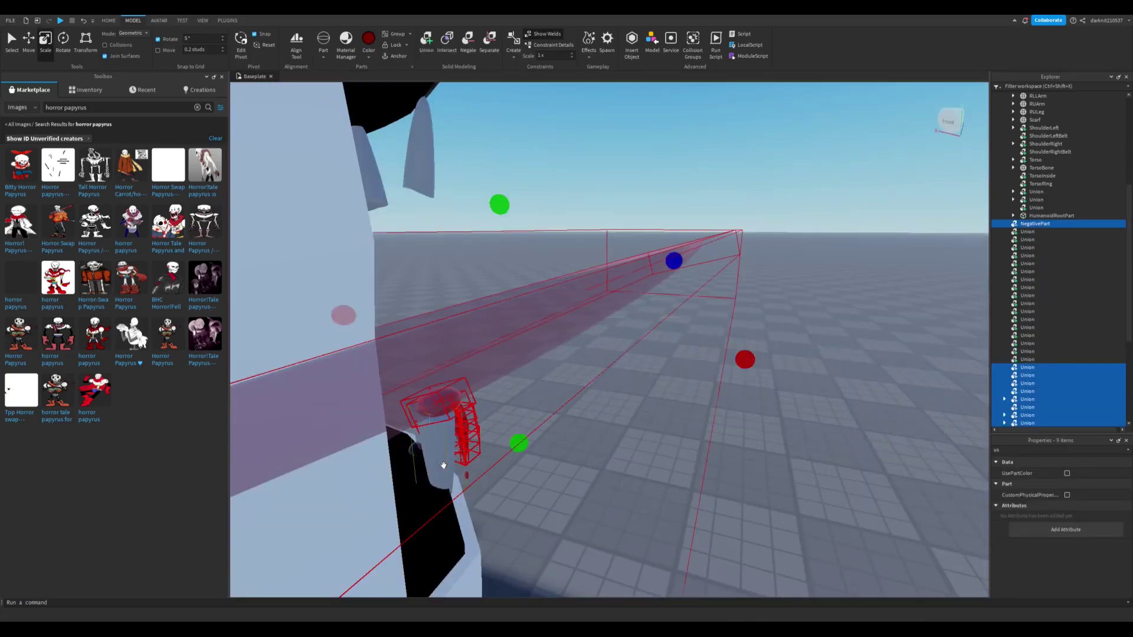
pyautogui.scroll(10, 440, 463)
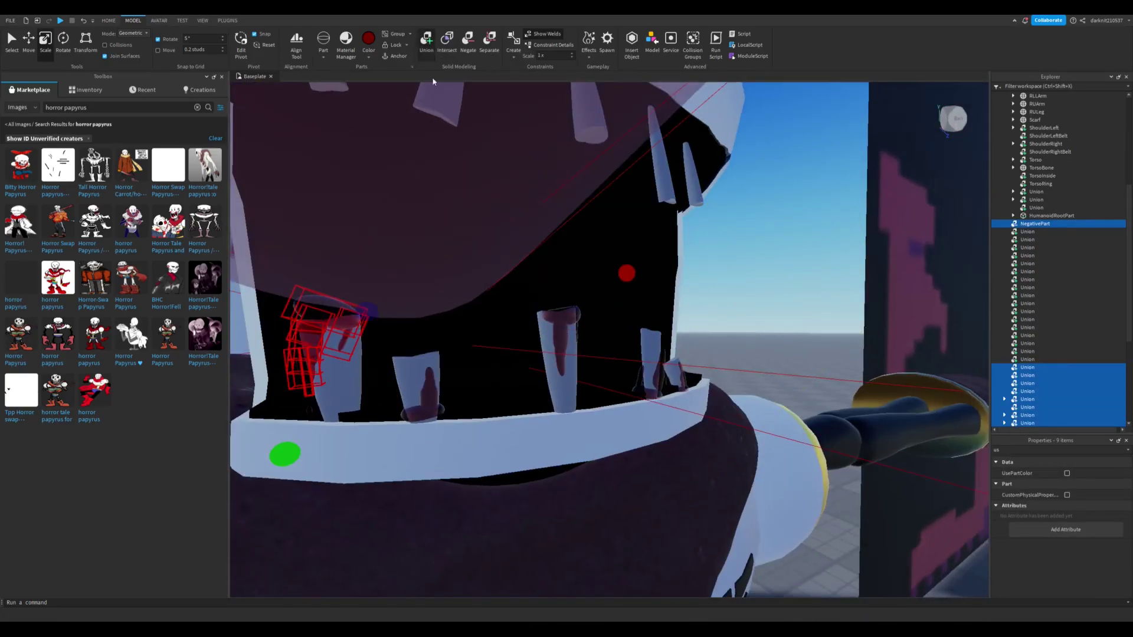
pyautogui.click(391, 177)
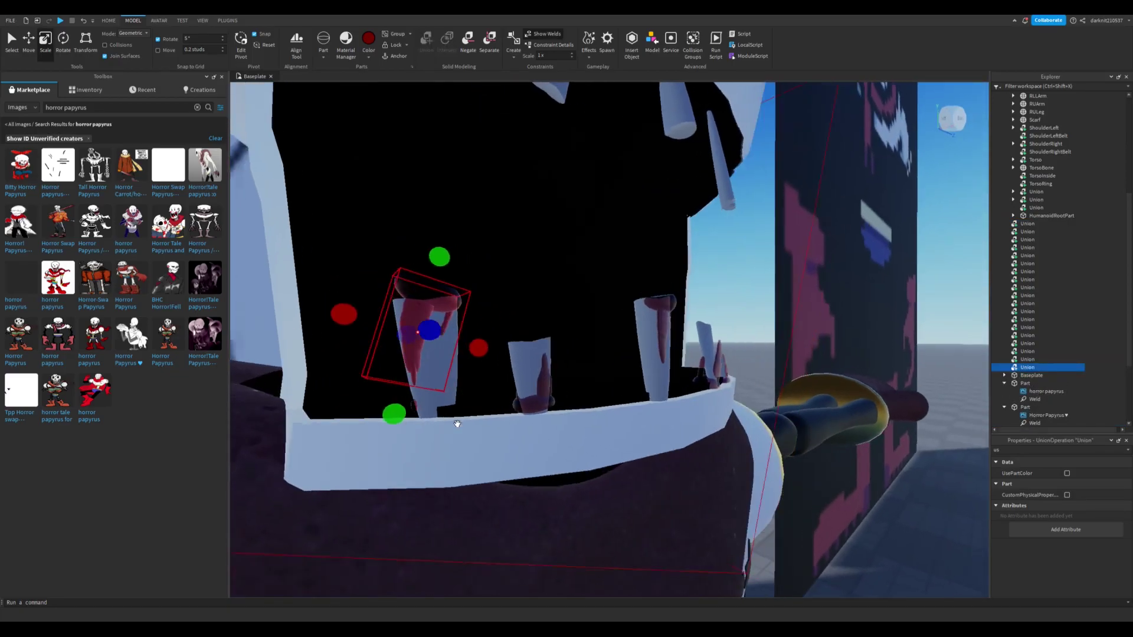
pyautogui.hotkey('ctrl', 'shift', 'g')
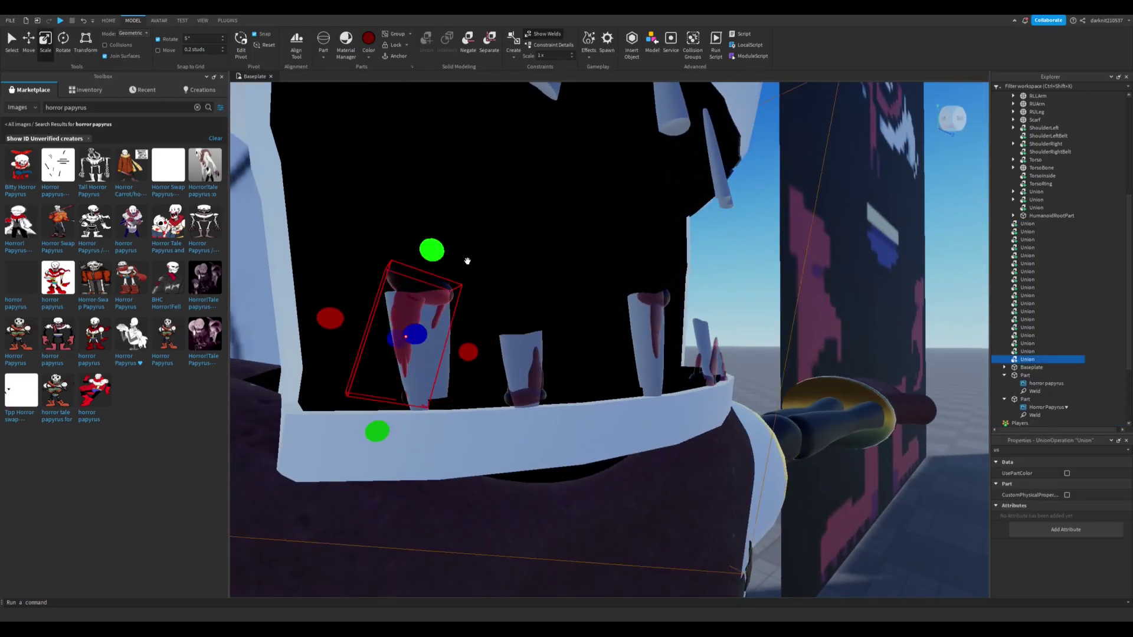
# Duplicate the blood on the leftmost lower tooth, rotate the copy and move it around the tooth's outer side
pyautogui.scroll(2, 383, 313)
pyautogui.click(63, 41)
pyautogui.click(28, 41)
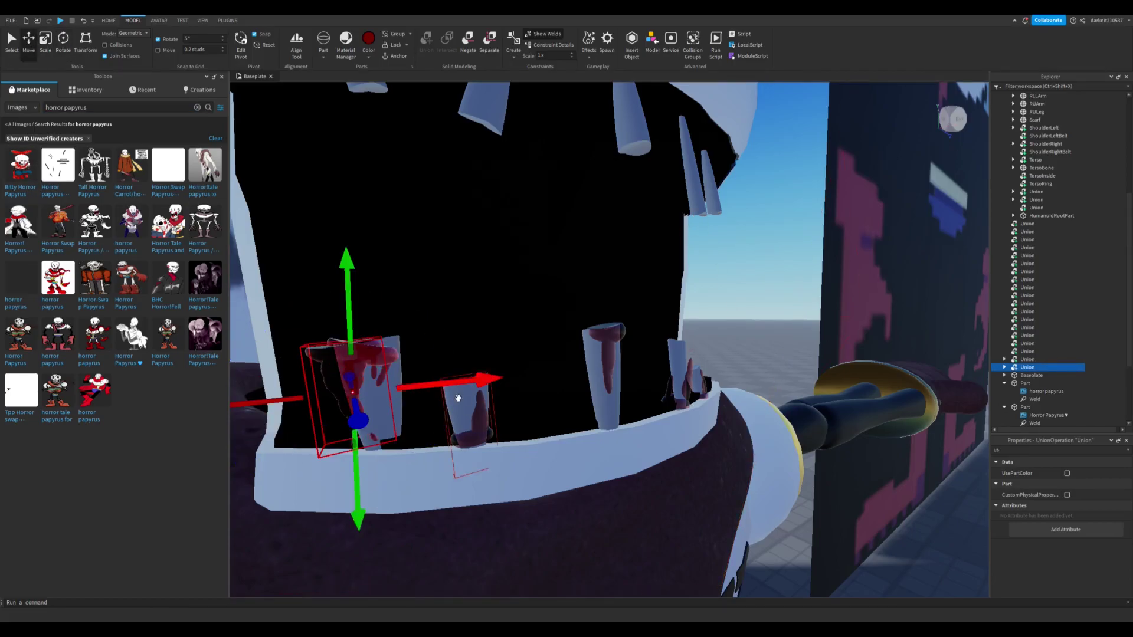
pyautogui.scroll(2, 435, 347)
pyautogui.scroll(-3, 435, 347)
# Union the two blood copies on the leftmost lower tooth into one object
pyautogui.keyDown('ctrl'); pyautogui.click(422, 329); pyautogui.keyUp('ctrl')
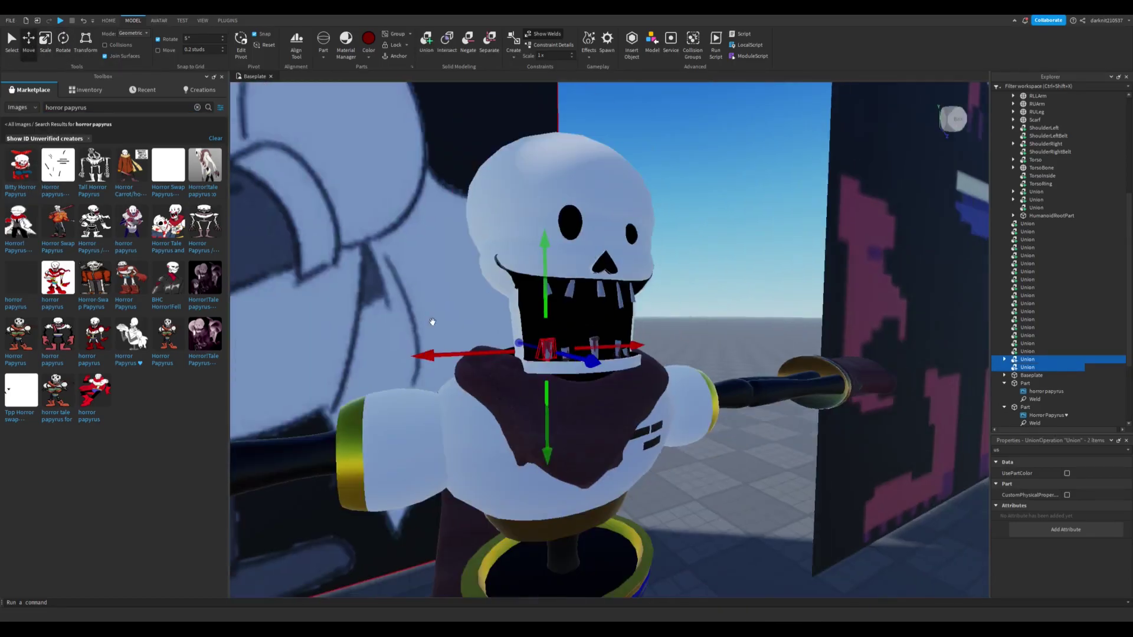
pyautogui.scroll(3, 511, 176)
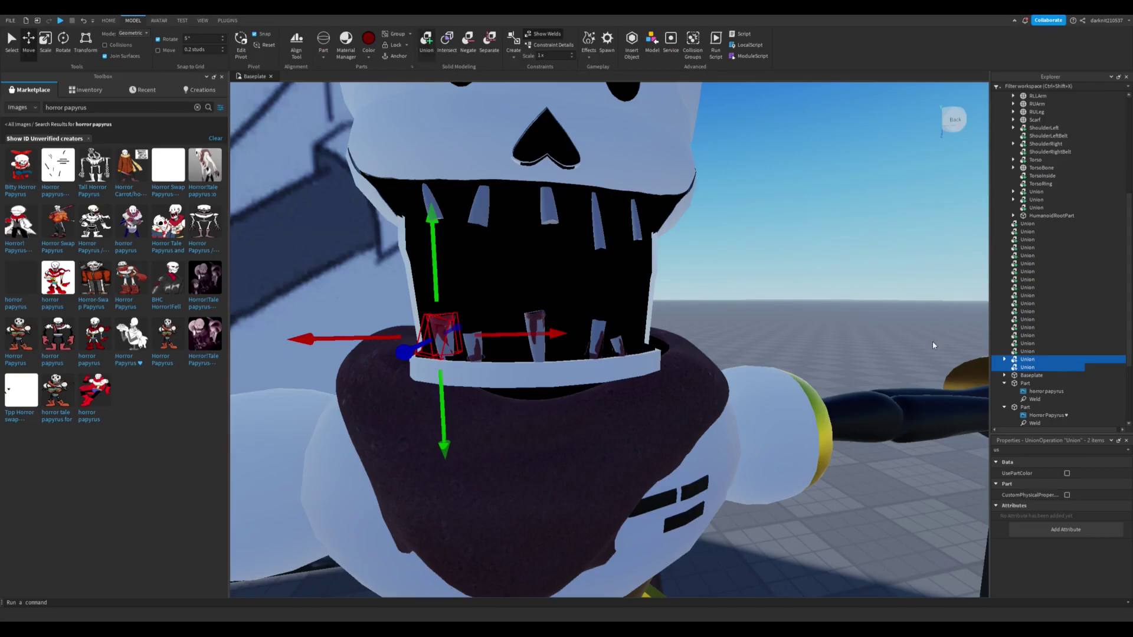
pyautogui.hotkey('ctrl', 'shift', 'g')
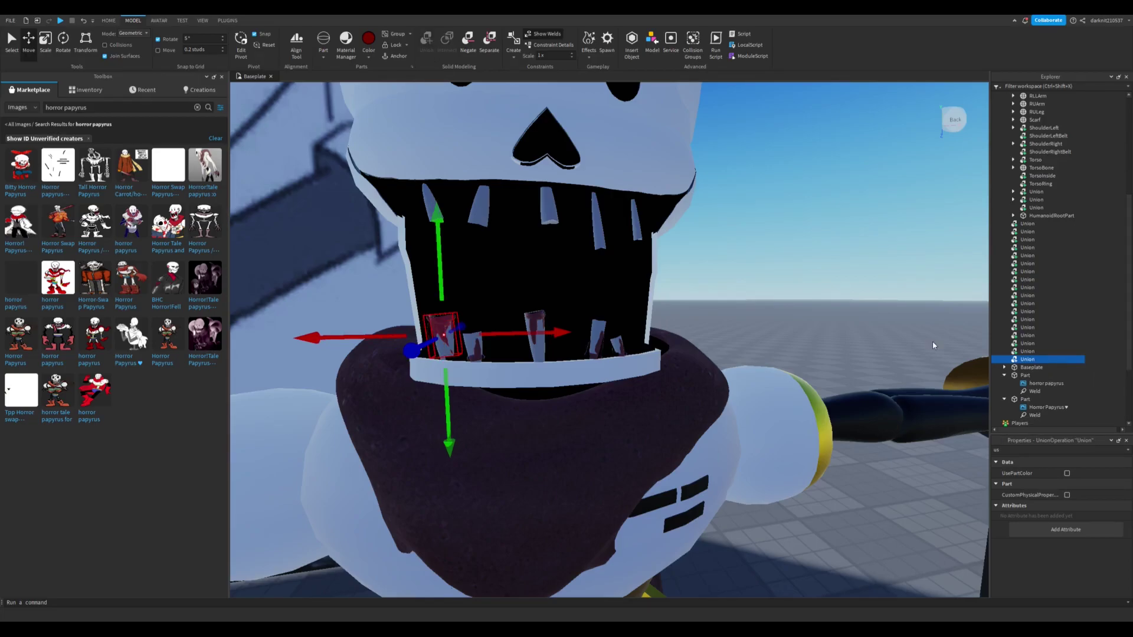
# Enable UsePartColor for the merged blood on the leftmost lower tooth
pyautogui.click(730, 324)
pyautogui.moveTo(730, 324); pyautogui.dragTo(767, 326, button='right')
pyautogui.click(435, 337)
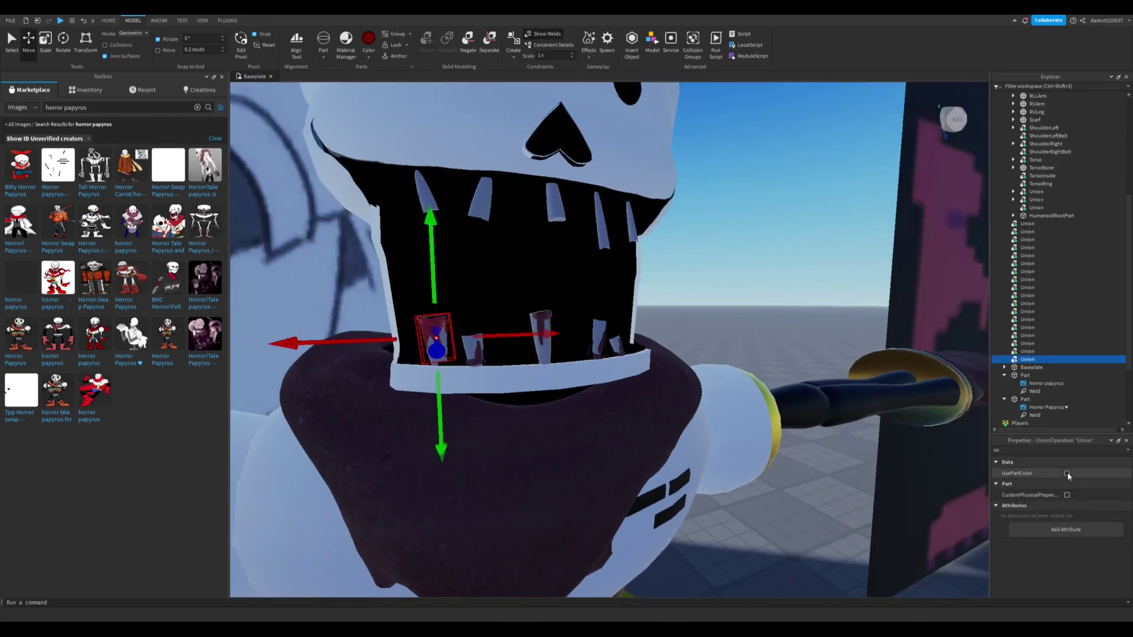
pyautogui.scroll(-5, 826, 302)
pyautogui.click(725, 316)
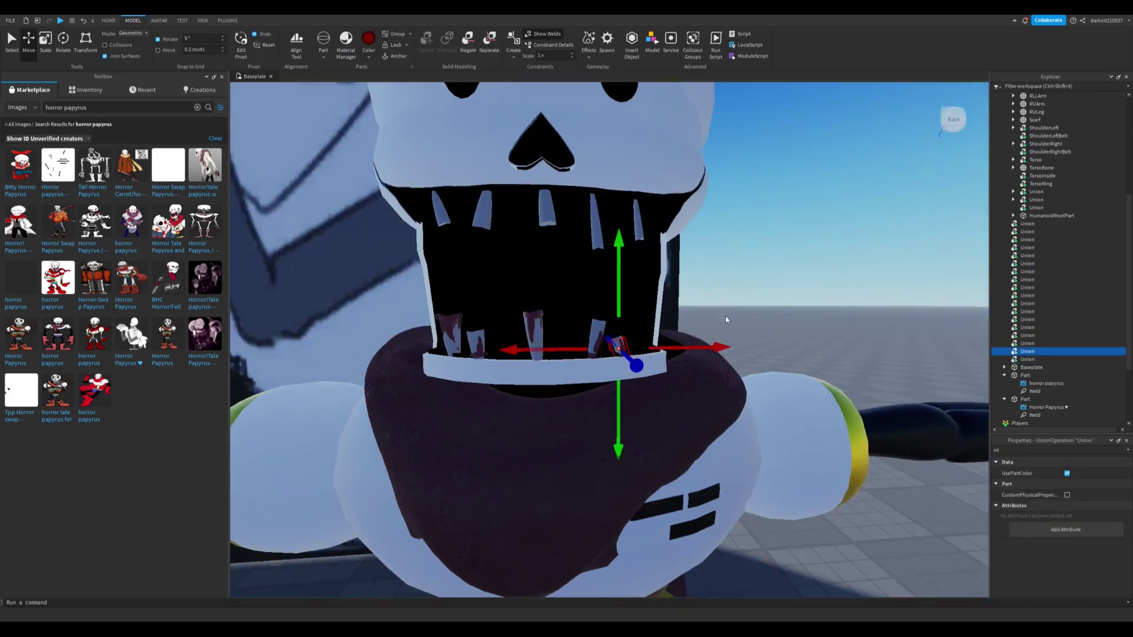
pyautogui.click(784, 313)
pyautogui.scroll(-5, 784, 313)
pyautogui.scroll(3, 784, 313)
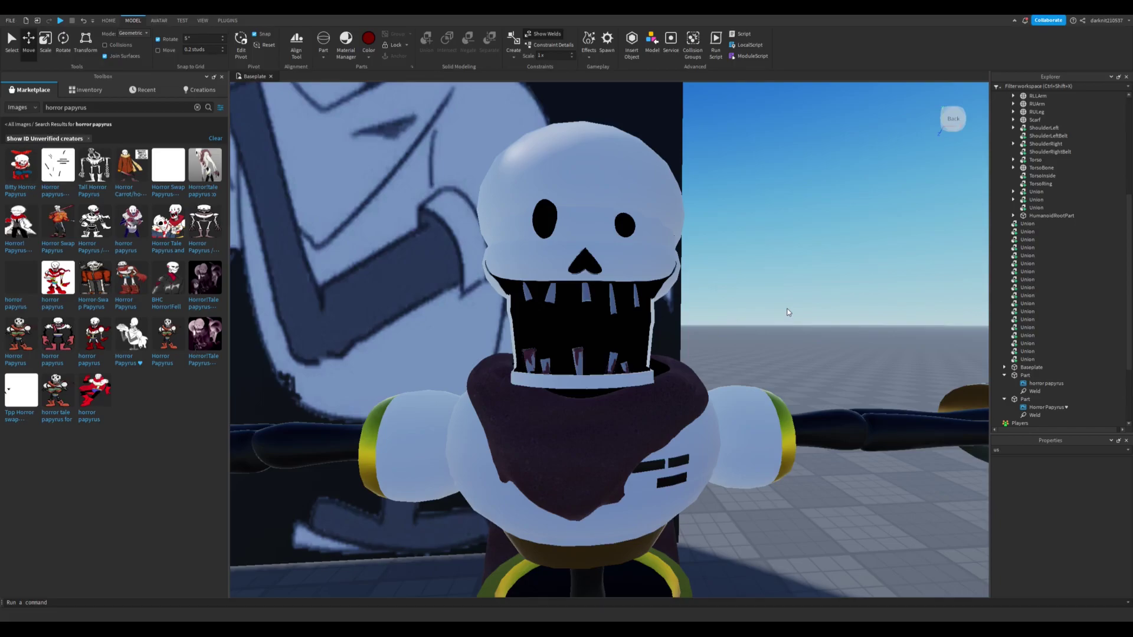
# Duplicate the blood from a lower tooth and place the copy over the tip of the middle upper tooth
pyautogui.scroll(5, 522, 328)
pyautogui.click(537, 195)
pyautogui.click(587, 268)
pyautogui.scroll(2, 586, 267)
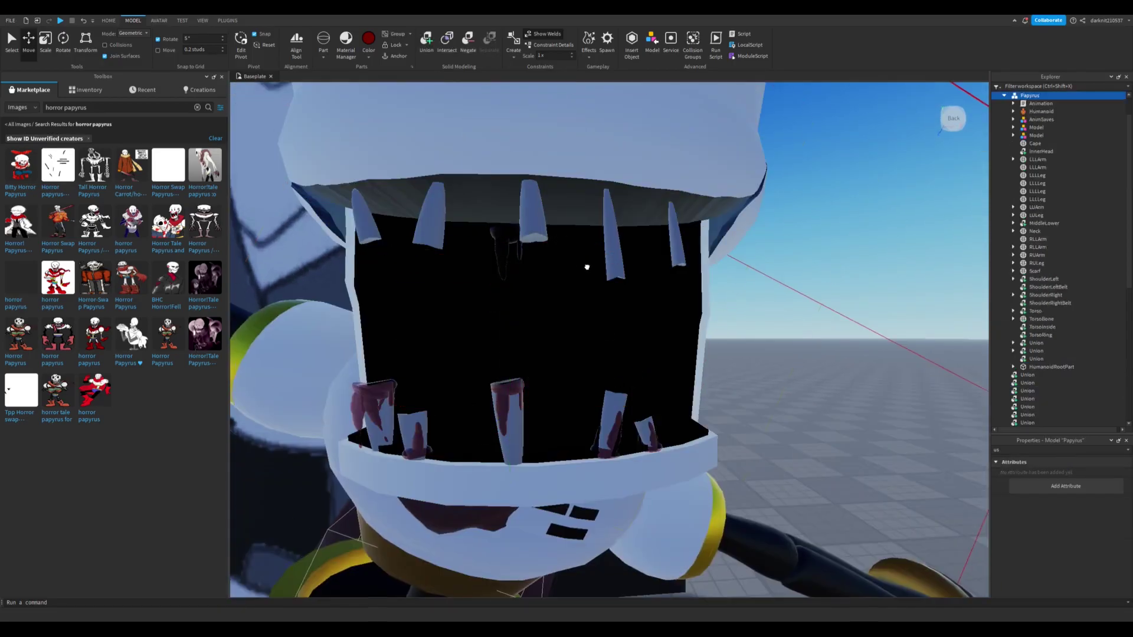
pyautogui.scroll(-5, 499, 193)
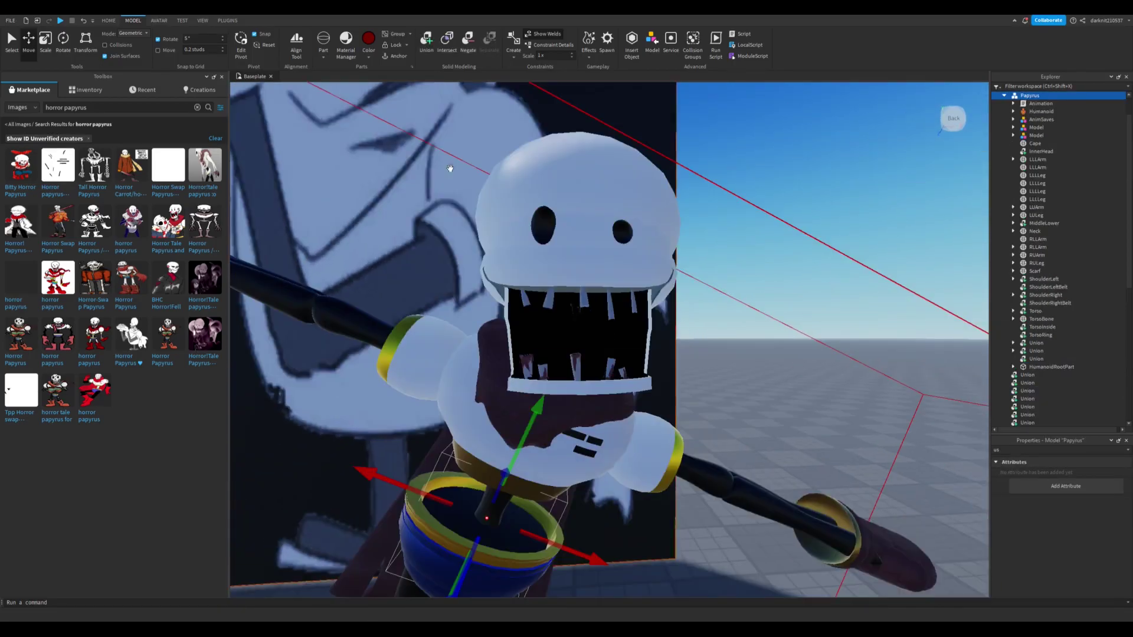
pyautogui.moveTo(413, 296); pyautogui.dragTo(485, 146, button='right')
pyautogui.scroll(5, 500, 160)
pyautogui.click(518, 321)
pyautogui.moveTo(584, 331); pyautogui.dragTo(652, 323, button='right')
pyautogui.click(675, 298)
# Duplicate the middle upper tooth's blood and move the copy onto the base of the long fourth upper tooth
pyautogui.click(546, 337)
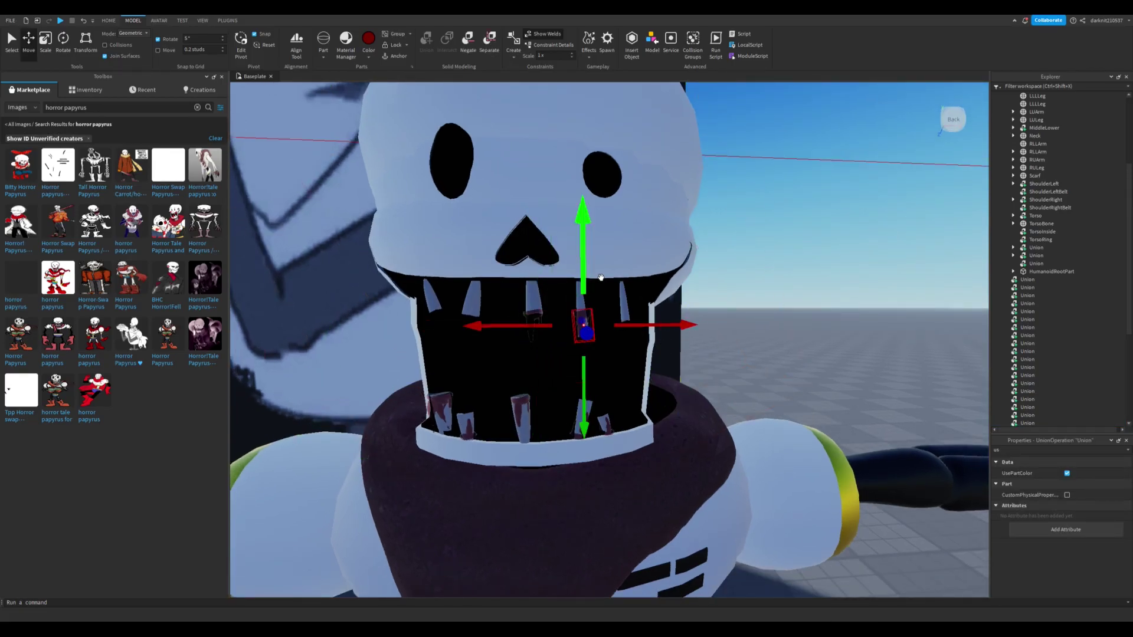
pyautogui.scroll(5, 500, 299)
pyautogui.moveTo(501, 291); pyautogui.dragTo(589, 288, button='middle')
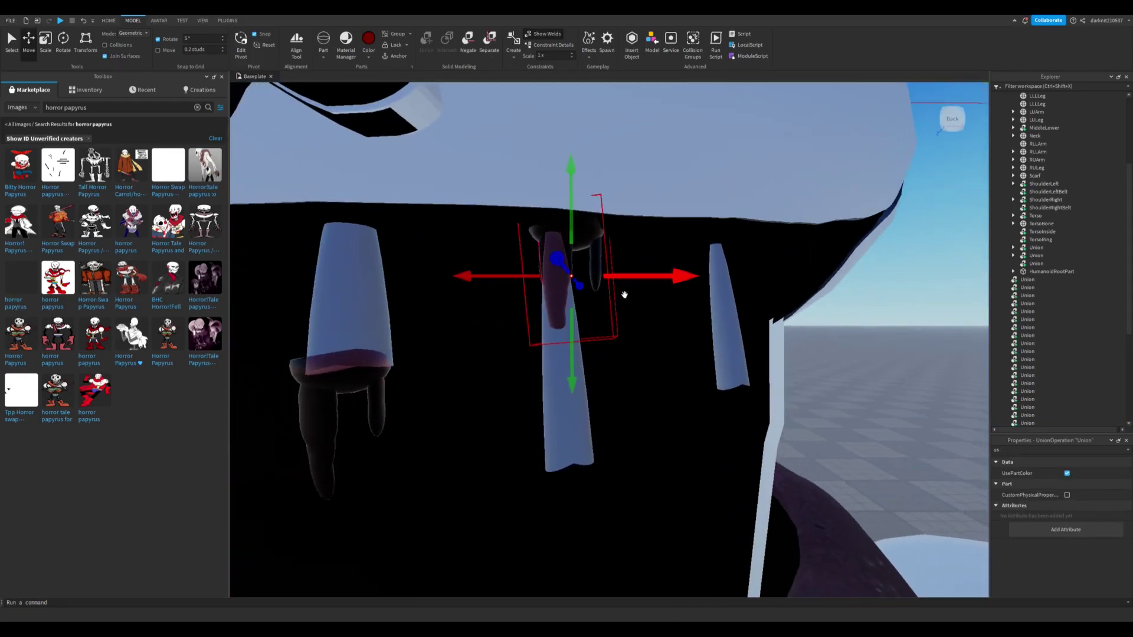
# Place a blood copy on the base of the second upper tooth, rotating and scaling it to follow the tooth
pyautogui.scroll(3, 561, 291)
pyautogui.hotkey('ctrl', '4')
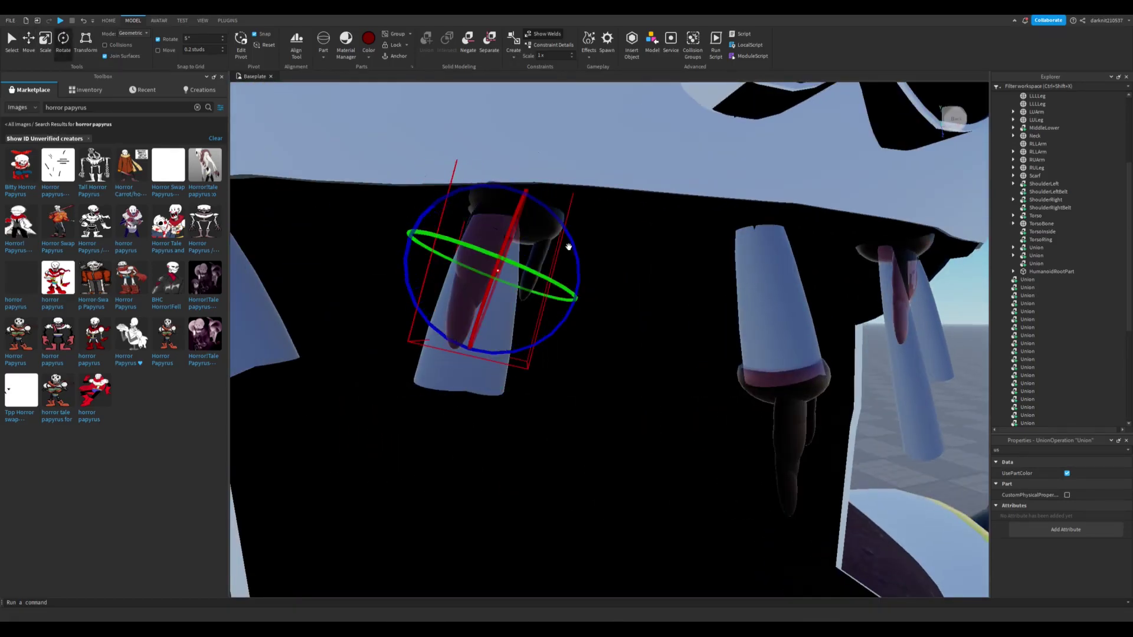
pyautogui.hotkey('ctrl', '3')
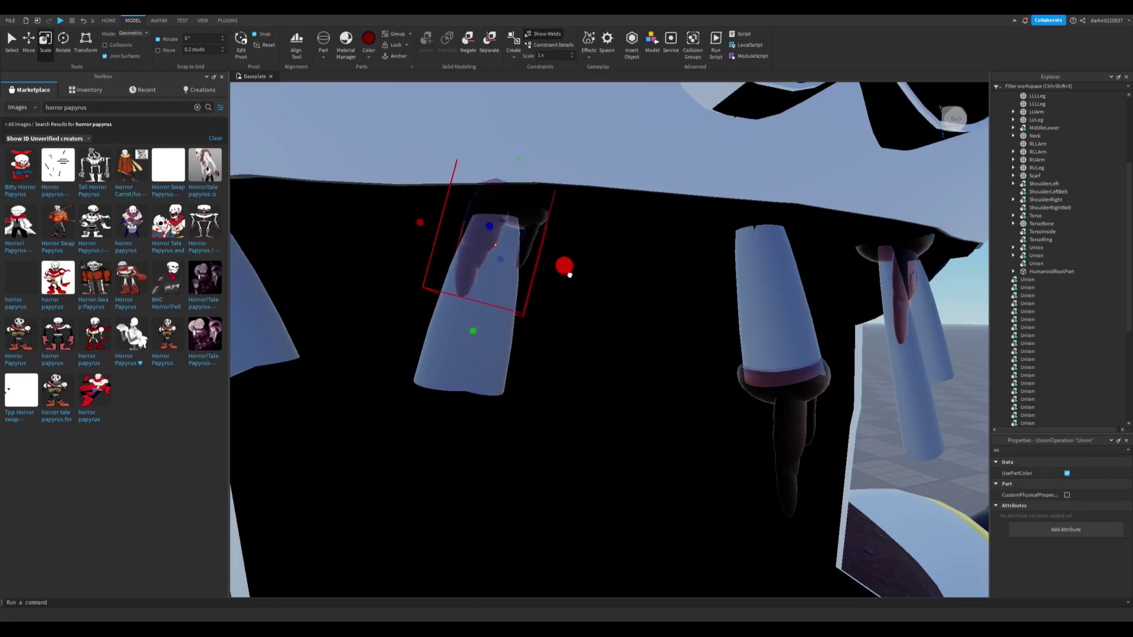
pyautogui.moveTo(508, 258); pyautogui.dragTo(396, 237, button='middle')
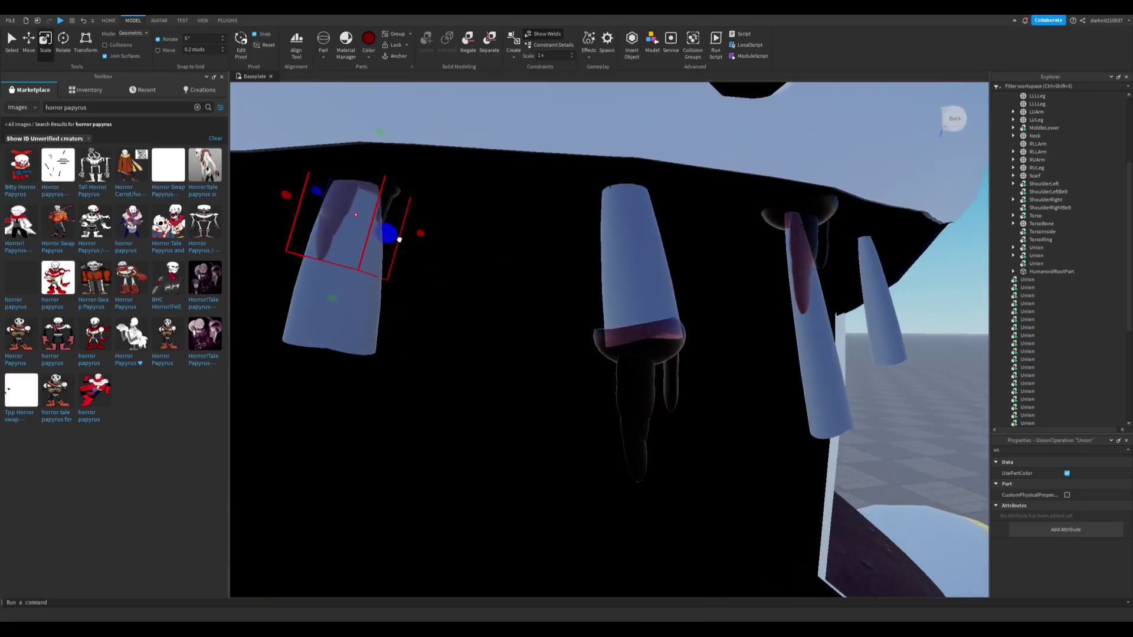
pyautogui.scroll(-5, 407, 243)
# Scale the blood hanging from the tip of the middle upper tooth
pyautogui.click(603, 354)
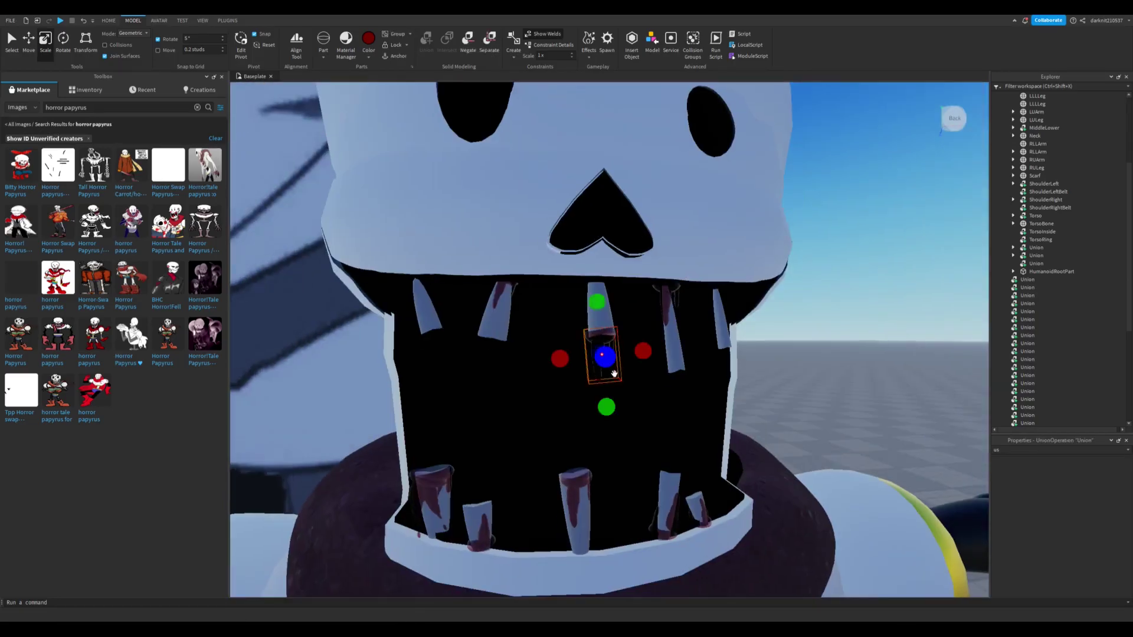
pyautogui.moveTo(573, 359); pyautogui.dragTo(607, 354, button='right')
pyautogui.click(539, 329)
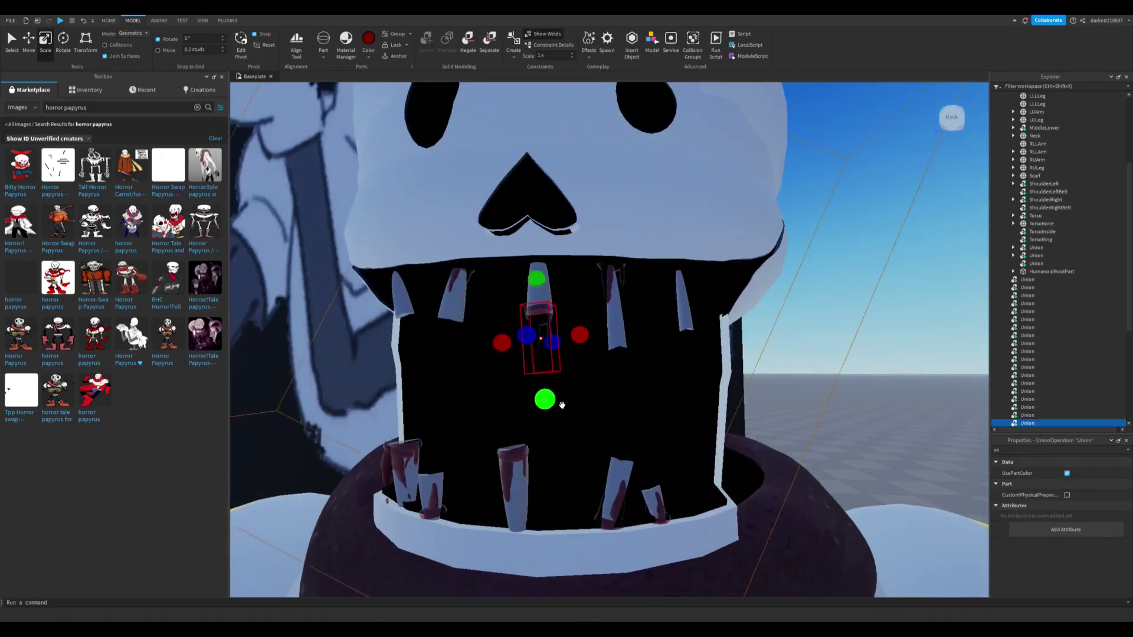
pyautogui.moveTo(539, 329); pyautogui.dragTo(499, 344, button='right')
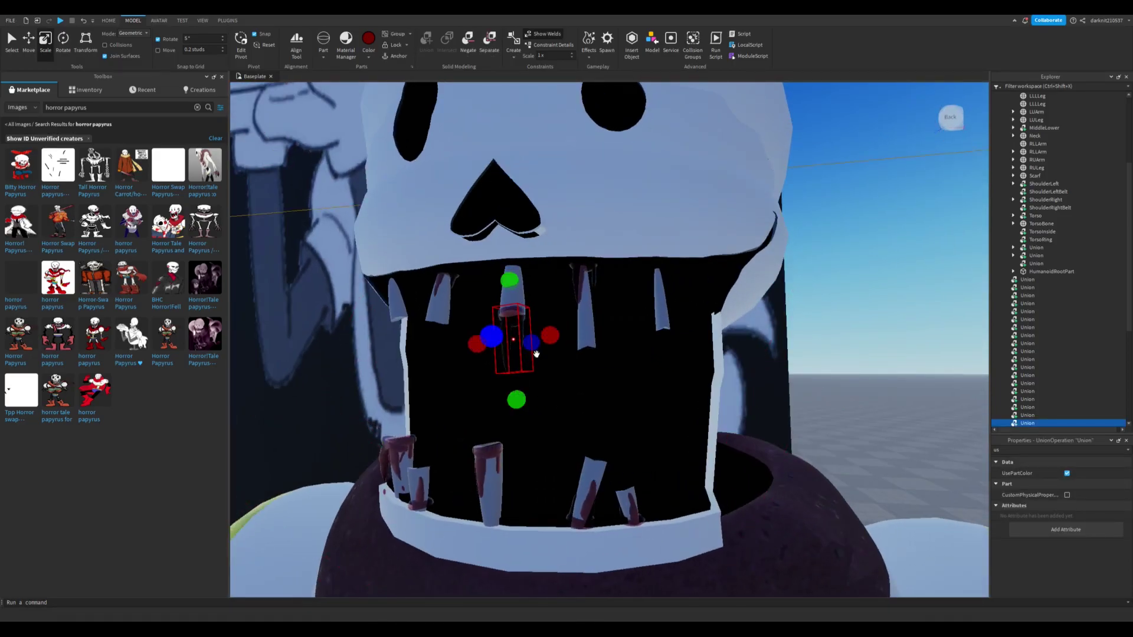
pyautogui.scroll(-3, 535, 354)
pyautogui.moveTo(816, 364); pyautogui.dragTo(717, 382, button='right')
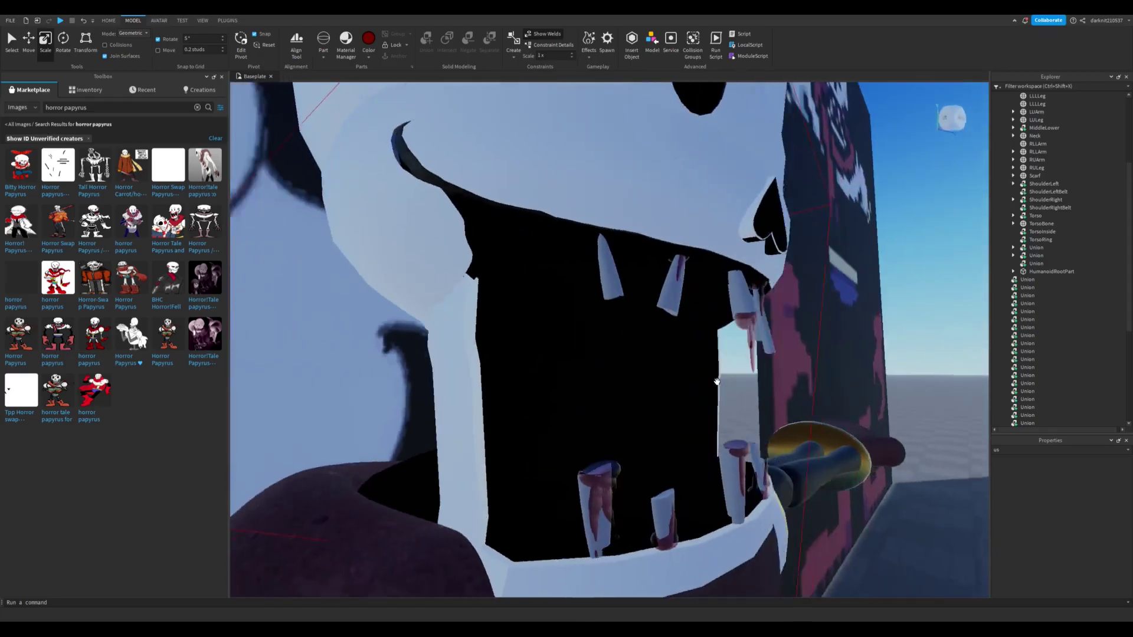
# Duplicate the middle upper tooth's blood and move the copy to the tip of the rightmost upper tooth
pyautogui.scroll(-5, 716, 380)
pyautogui.scroll(3, 579, 354)
pyautogui.click(510, 311)
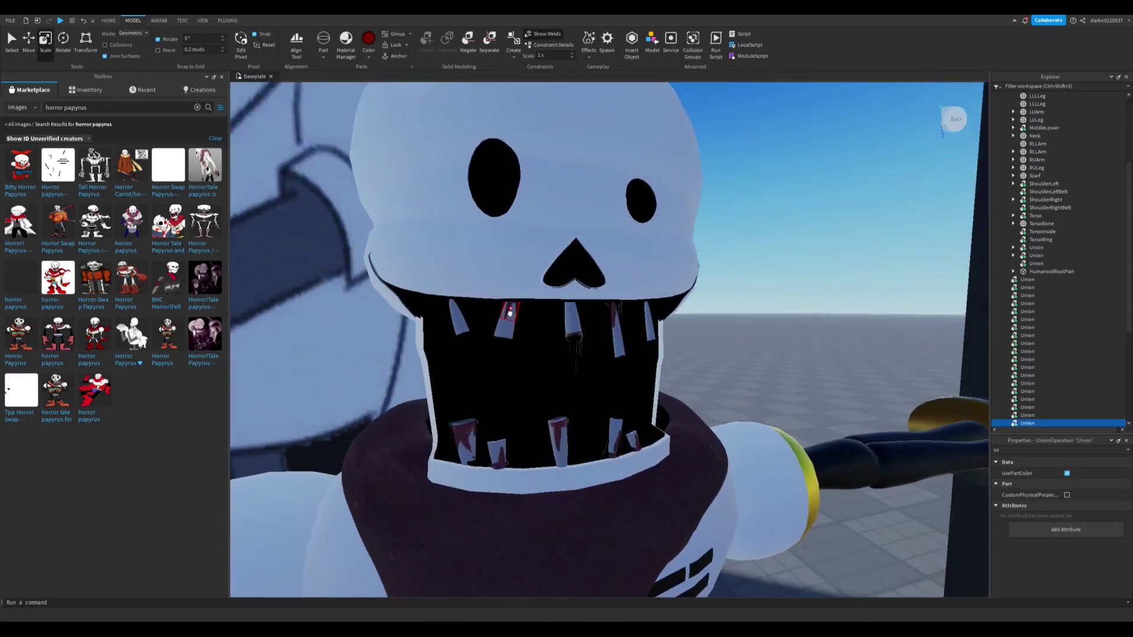
pyautogui.moveTo(822, 379); pyautogui.dragTo(583, 468, button='right')
pyautogui.click(582, 468)
pyautogui.click(654, 349)
pyautogui.click(572, 347)
pyautogui.hotkey('ctrl', '2')
pyautogui.moveTo(679, 348); pyautogui.dragTo(730, 380)
pyautogui.moveTo(731, 380); pyautogui.dragTo(709, 358, button='right')
# Scale the blood copy narrower to fit the tip of the rightmost upper tooth
pyautogui.hotkey('ctrl', '3')
pyautogui.scroll(4, 708, 357)
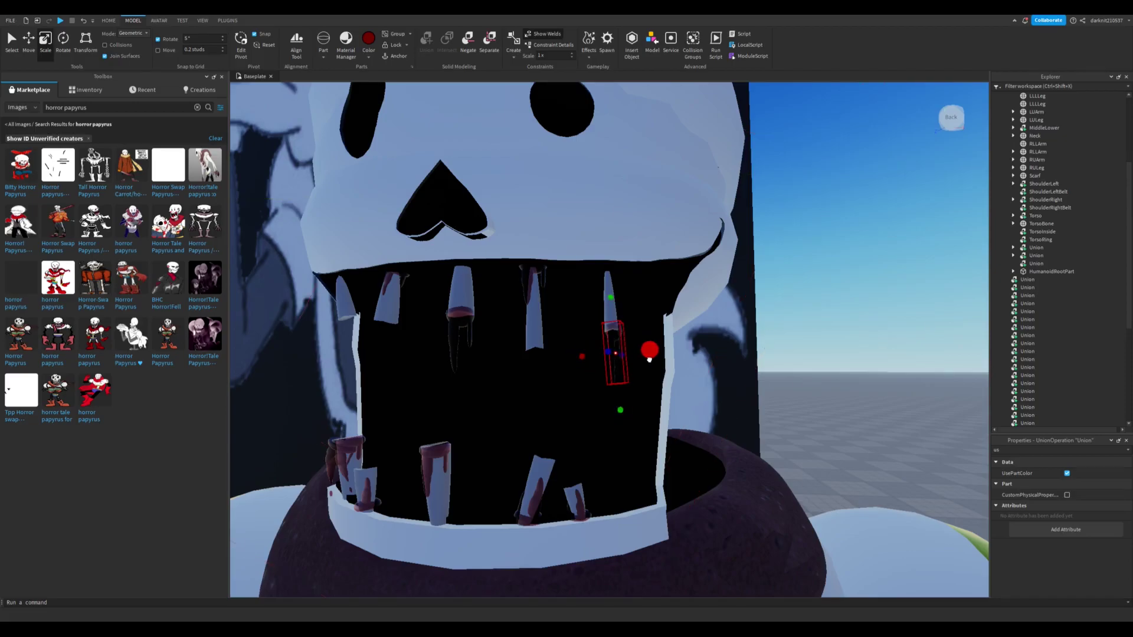
pyautogui.click(650, 360)
pyautogui.moveTo(649, 360); pyautogui.dragTo(540, 355, button='right')
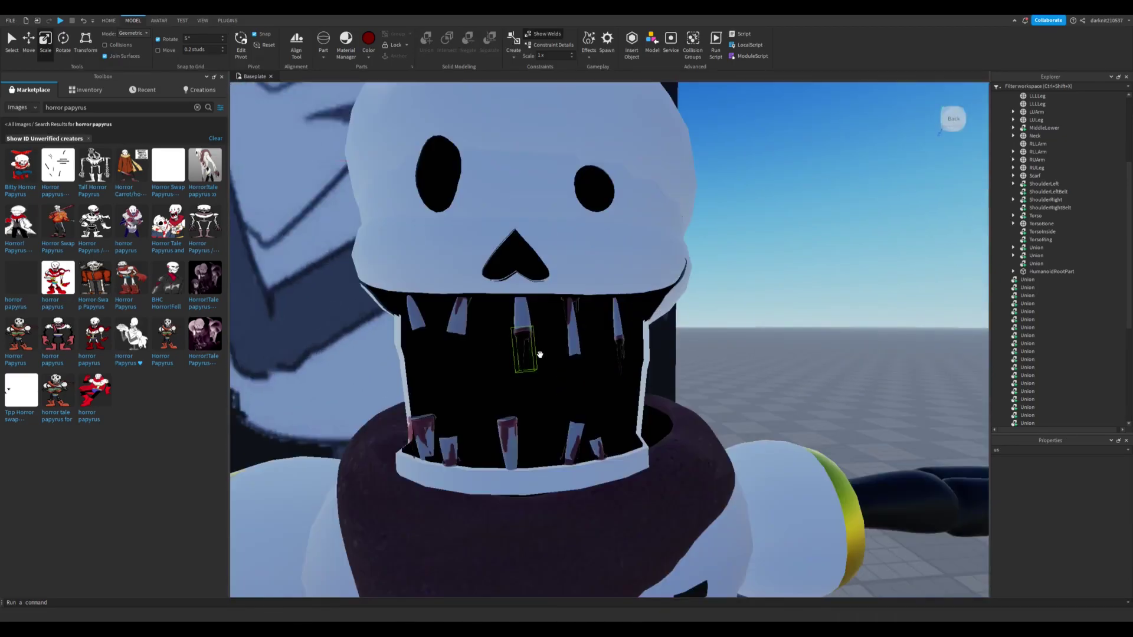
# Adjust the height of the blood at the base of the second upper tooth
pyautogui.moveTo(718, 378); pyautogui.dragTo(481, 323, button='right')
pyautogui.click(484, 306)
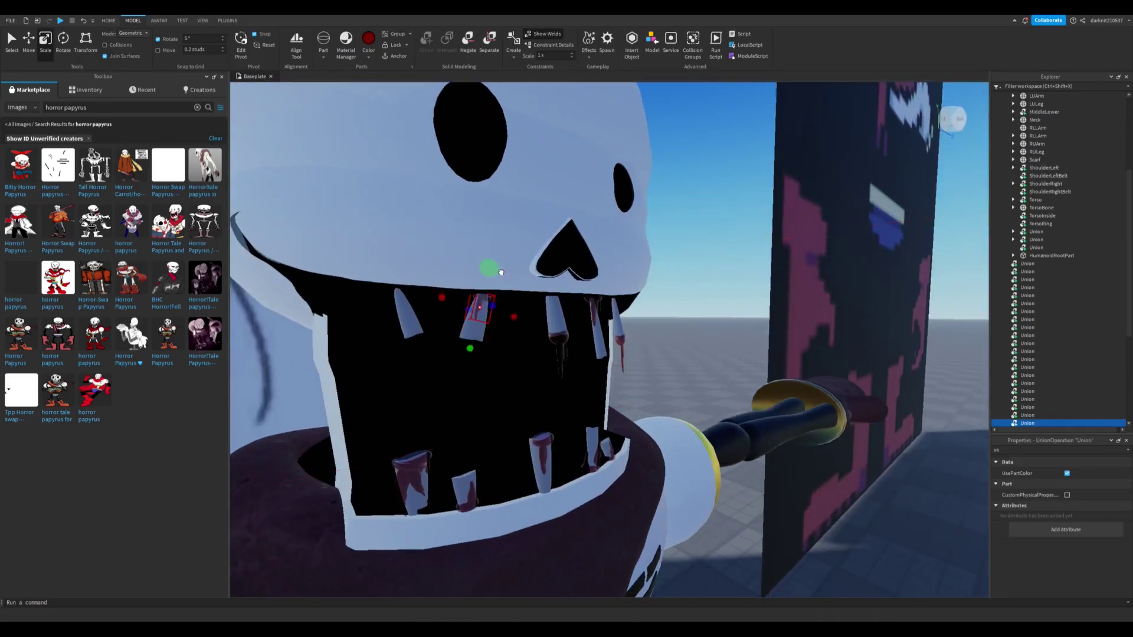
pyautogui.click(501, 275)
pyautogui.moveTo(501, 276); pyautogui.dragTo(503, 327, button='right')
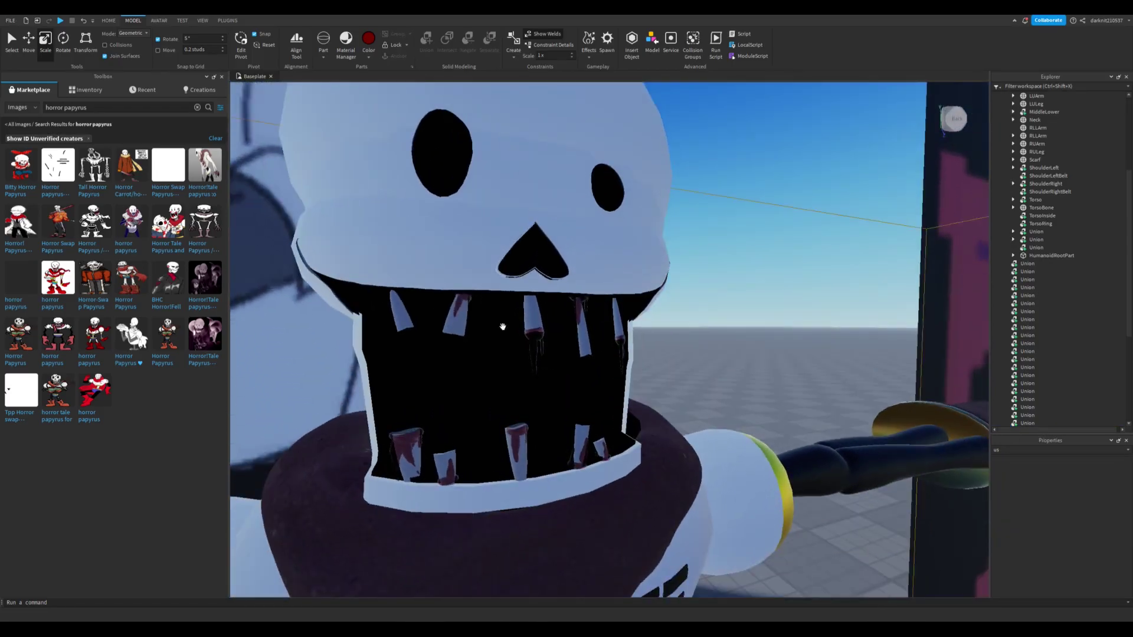
# Move a blood piece to the tip of the leftmost upper tooth
pyautogui.click(461, 309)
pyautogui.hotkey('ctrl', '4')
pyautogui.hotkey('ctrl', '2')
pyautogui.moveTo(425, 367); pyautogui.dragTo(370, 399)
pyautogui.click(708, 371)
pyautogui.moveTo(709, 371)
pyautogui.mouseDown(button='right')
pyautogui.moveTo(654, 368)
pyautogui.moveTo(696, 384)
pyautogui.mouseUp(button='right')
# Scale the blood at the tip of the leftmost upper tooth to fit around the tooth
pyautogui.click(682, 377)
pyautogui.hotkey('ctrl', '3')
pyautogui.click(696, 385)
pyautogui.click(405, 342)
pyautogui.moveTo(405, 343); pyautogui.dragTo(590, 333, button='right')
pyautogui.click(515, 327)
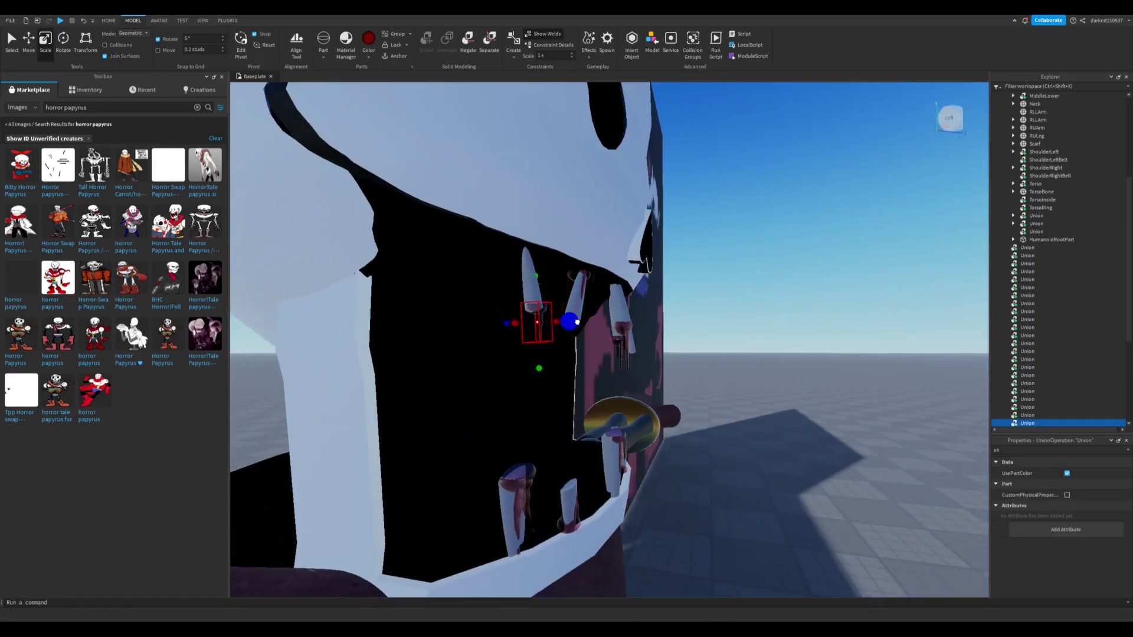
pyautogui.moveTo(519, 339); pyautogui.dragTo(749, 405, button='right')
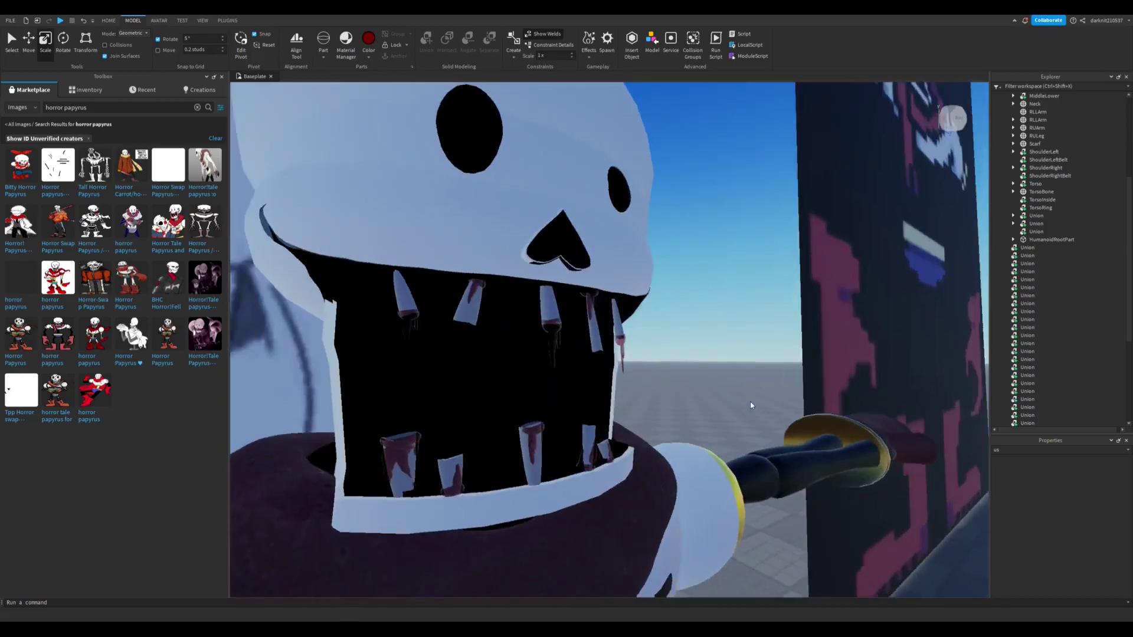
pyautogui.scroll(5, 678, 375)
pyautogui.keyDown('ctrl'); pyautogui.click(396, 179); pyautogui.keyUp('ctrl')
pyautogui.scroll(-5, 611, 357)
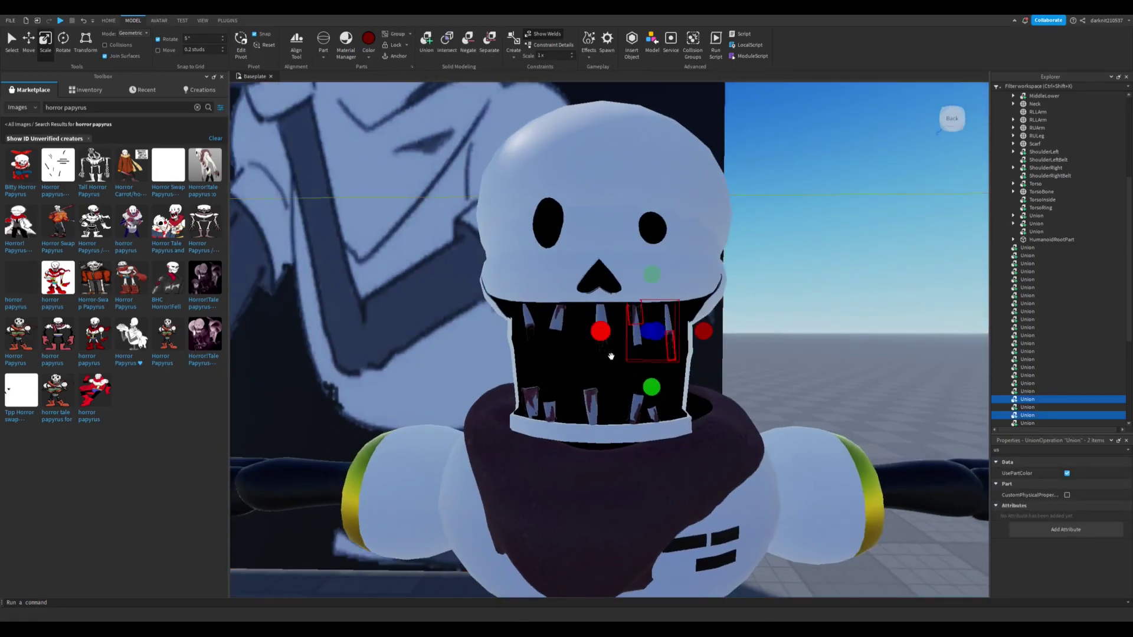
pyautogui.keyDown('ctrl'); pyautogui.click(603, 342); pyautogui.keyUp('ctrl')
pyautogui.scroll(5, 561, 313)
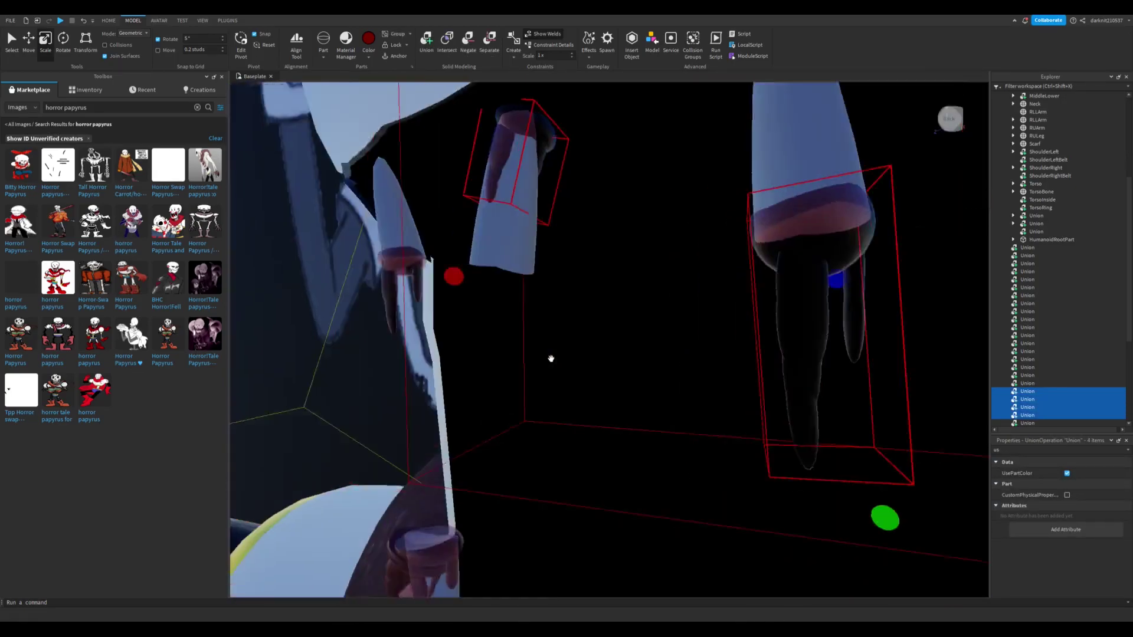
# Try to merge all blood pieces on the upper and lower teeth into a single union
pyautogui.click(526, 301)
pyautogui.scroll(-5, 526, 301)
pyautogui.scroll(2, 654, 306)
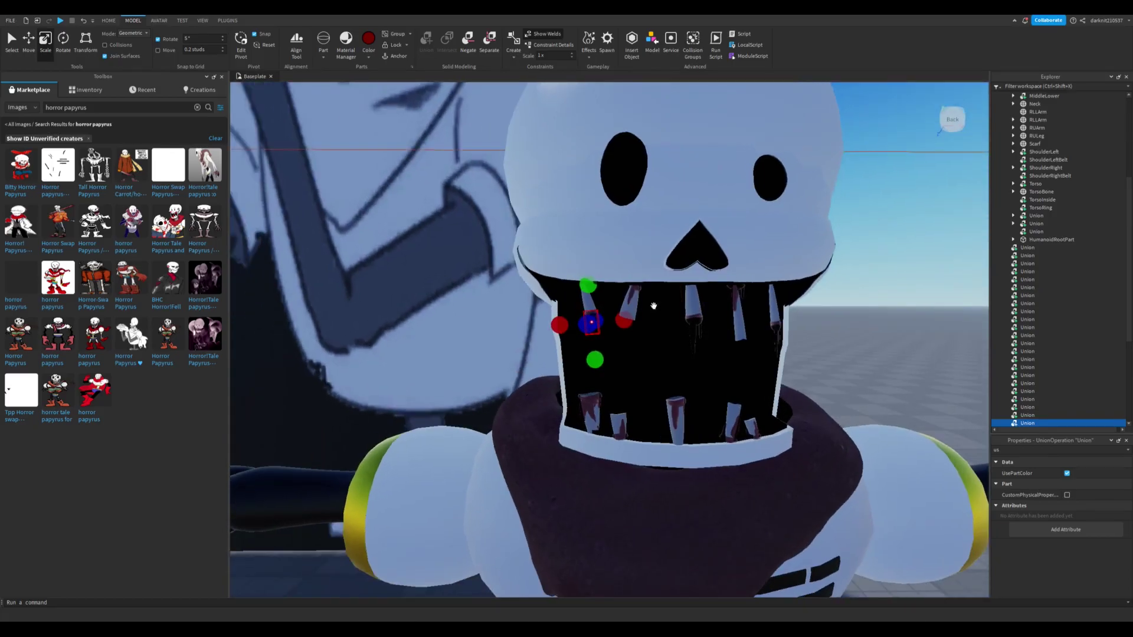
pyautogui.keyDown('ctrl'); pyautogui.click(695, 321); pyautogui.keyUp('ctrl')
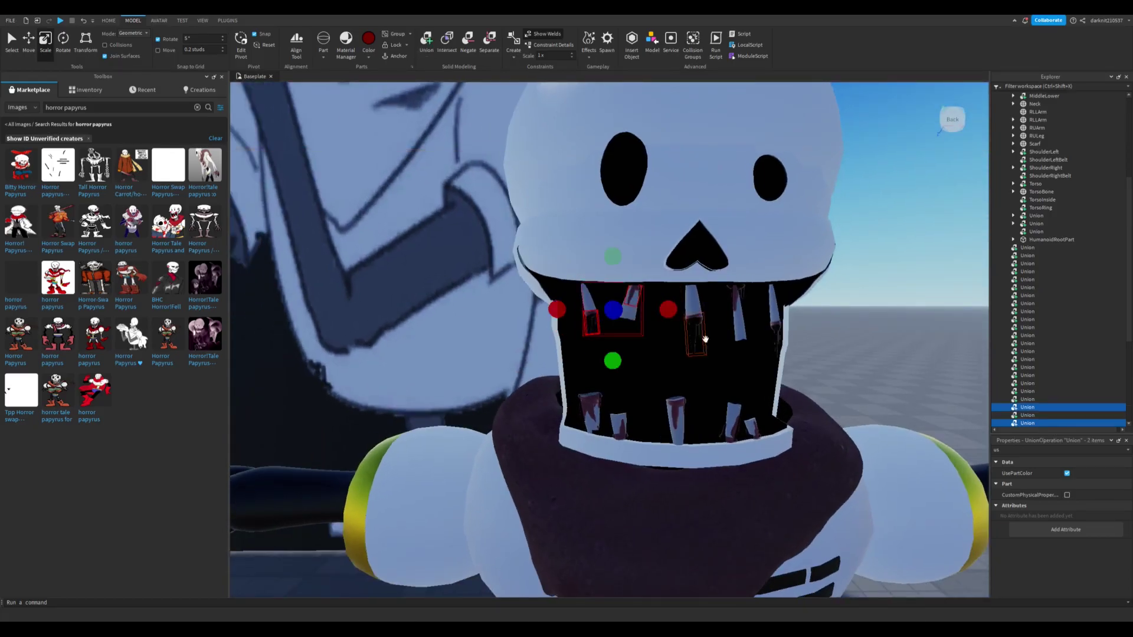
pyautogui.keyDown('ctrl'); pyautogui.click(631, 301); pyautogui.keyUp('ctrl')
pyautogui.keyDown('ctrl'); pyautogui.click(736, 296); pyautogui.keyUp('ctrl')
pyautogui.keyDown('ctrl'); pyautogui.click(776, 340); pyautogui.keyUp('ctrl')
pyautogui.keyDown('ctrl'); pyautogui.click(752, 428); pyautogui.keyUp('ctrl')
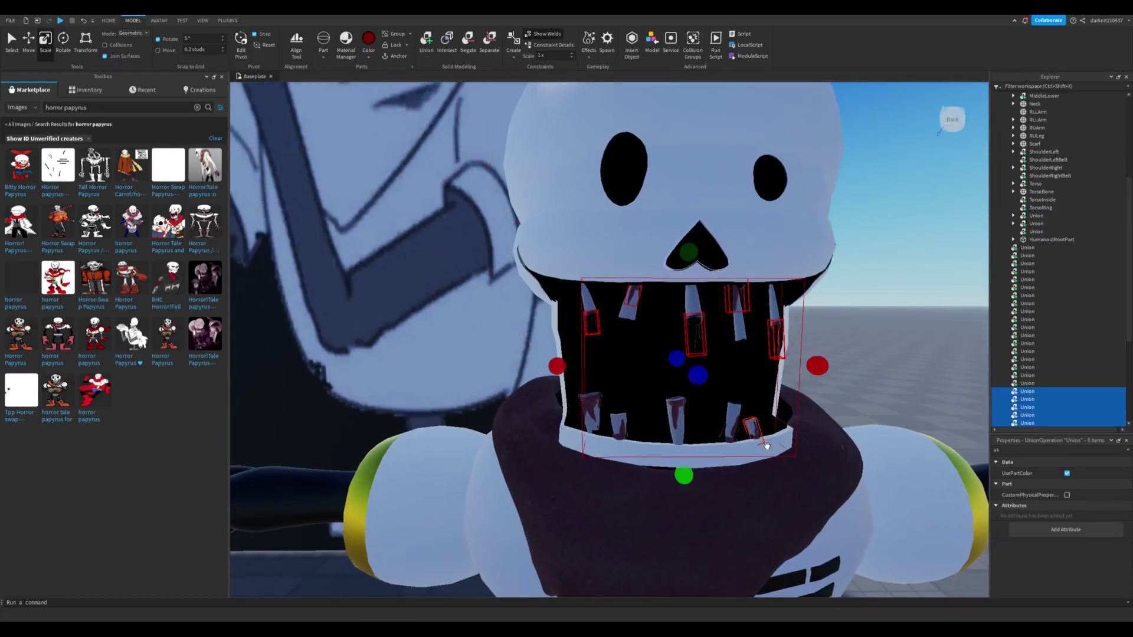
pyautogui.keyDown('ctrl'); pyautogui.click(676, 413); pyautogui.keyUp('ctrl')
pyautogui.keyDown('ctrl'); pyautogui.click(618, 426); pyautogui.keyUp('ctrl')
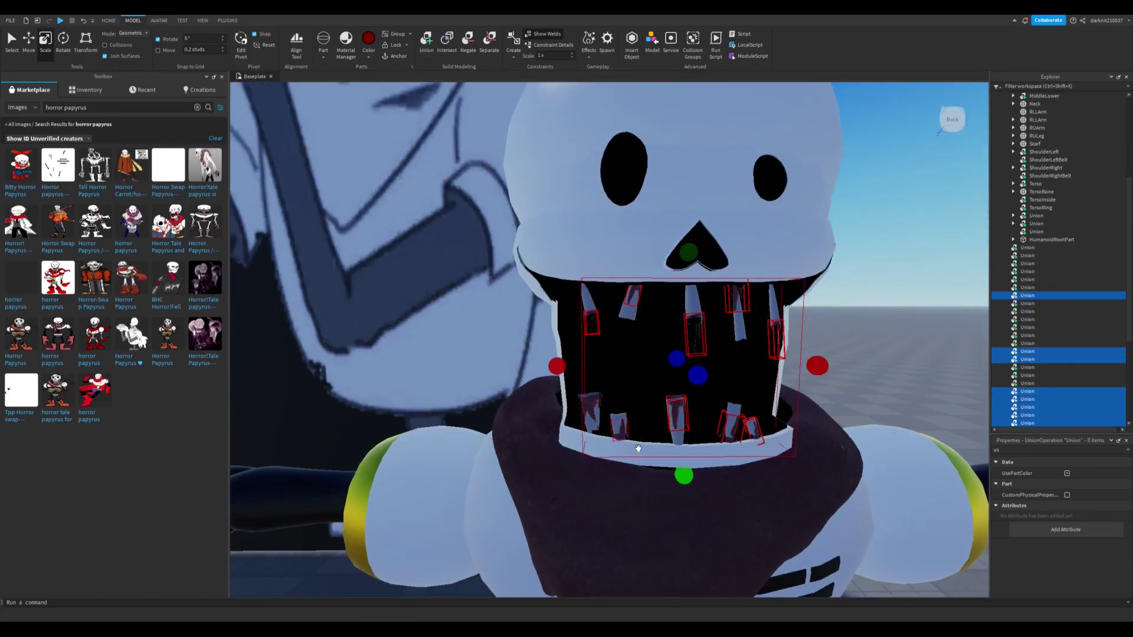
pyautogui.keyDown('ctrl'); pyautogui.click(590, 412); pyautogui.keyUp('ctrl')
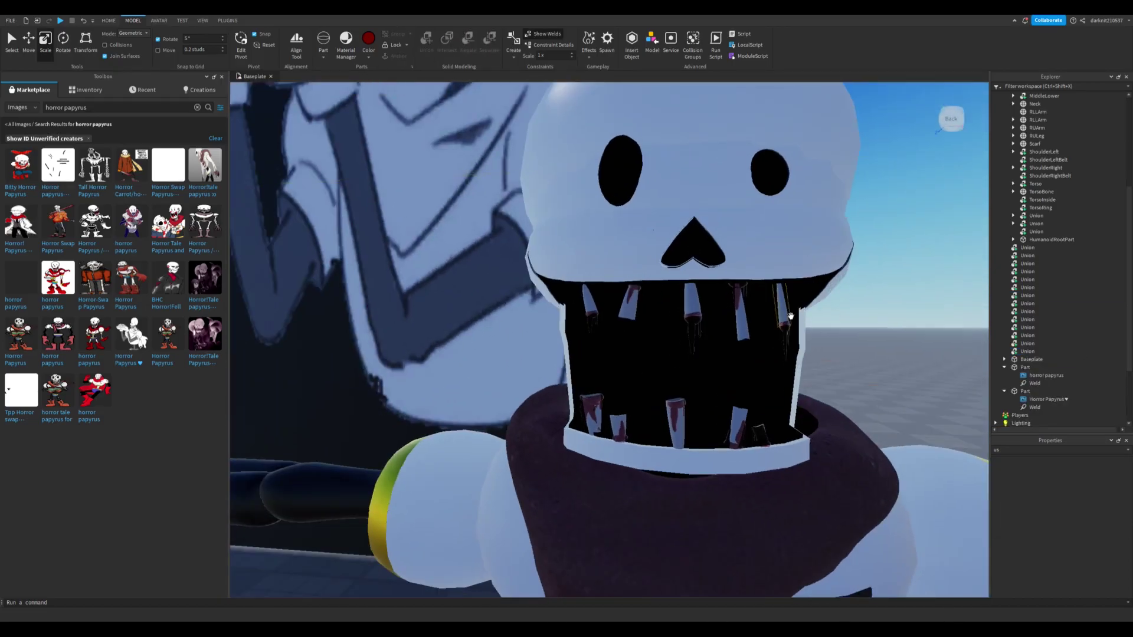
# Select the crooked upper and lower teeth together for merging
pyautogui.click(782, 311)
pyautogui.keyDown('ctrl'); pyautogui.click(737, 335); pyautogui.keyUp('ctrl')
pyautogui.keyDown('ctrl'); pyautogui.click(691, 303); pyautogui.keyUp('ctrl')
pyautogui.keyDown('ctrl'); pyautogui.click(738, 428); pyautogui.keyUp('ctrl')
pyautogui.keyDown('ctrl'); pyautogui.click(676, 422); pyautogui.keyUp('ctrl')
pyautogui.keyDown('ctrl'); pyautogui.click(592, 413); pyautogui.keyUp('ctrl')
pyautogui.keyDown('ctrl'); pyautogui.click(615, 421); pyautogui.keyUp('ctrl')
pyautogui.keyDown('ctrl'); pyautogui.click(607, 314); pyautogui.keyUp('ctrl')
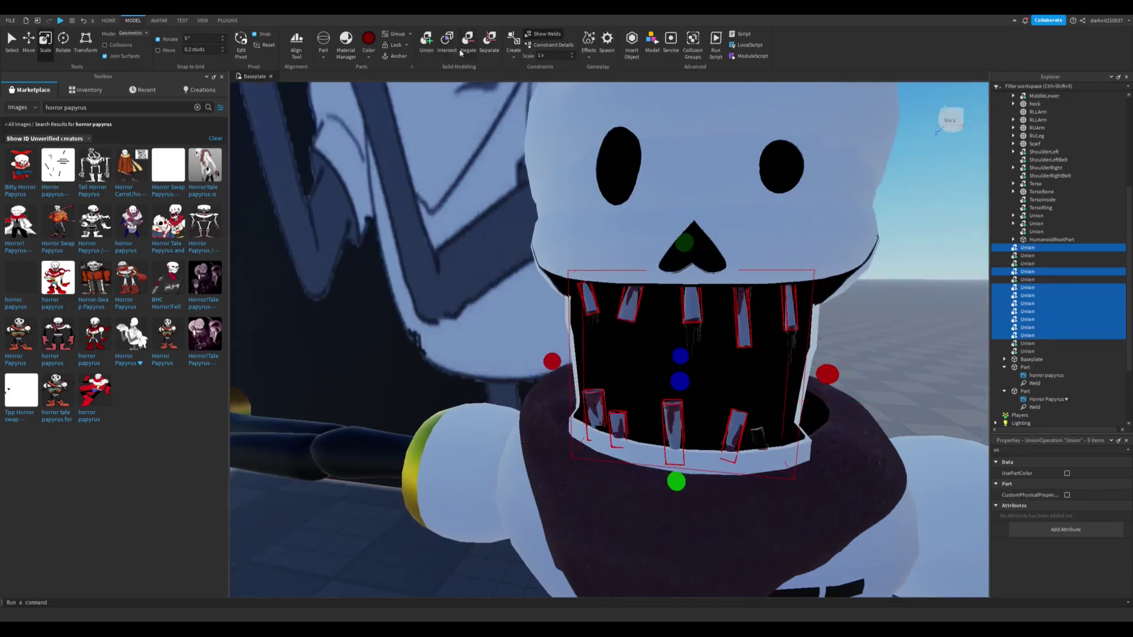
# Undo the merge of all the blood pieces
pyautogui.moveTo(843, 430); pyautogui.dragTo(843, 430, button='right')
pyautogui.click(83, 21)
pyautogui.click(83, 21)
pyautogui.moveTo(648, 305); pyautogui.dragTo(648, 305, button='right')
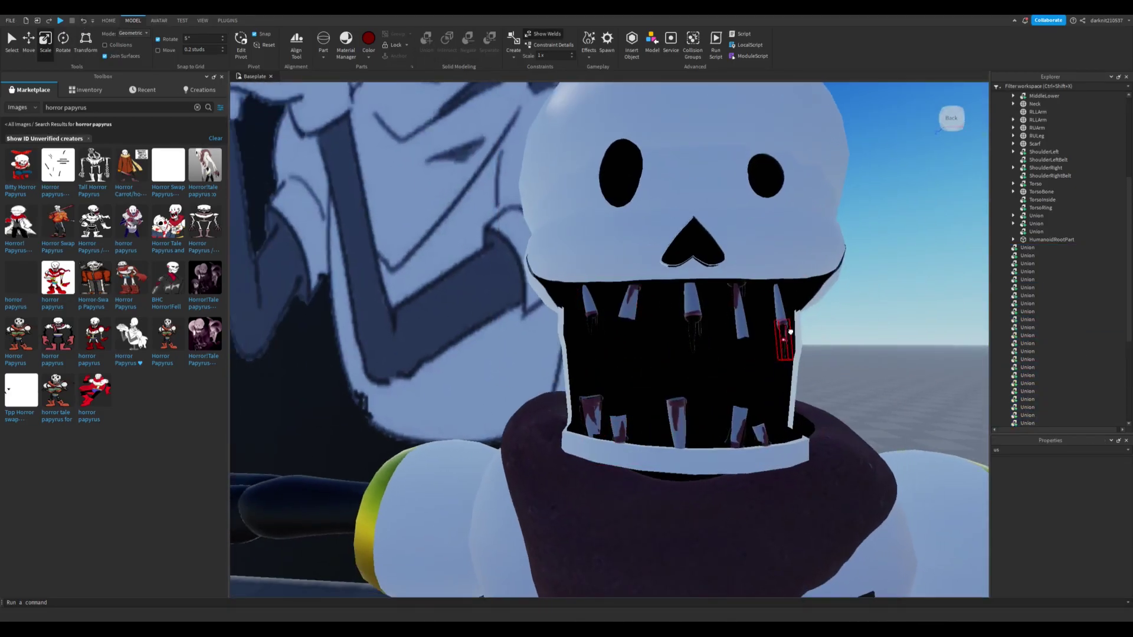
# Merge the five blood pieces on the upper teeth into one union
pyautogui.hotkey('ctrl', 'z')
pyautogui.hotkey('ctrl', 'z')
pyautogui.hotkey('ctrl', 'z')
pyautogui.hotkey('ctrl', 'z')
pyautogui.keyDown('ctrl'); pyautogui.click(601, 340); pyautogui.keyUp('ctrl')
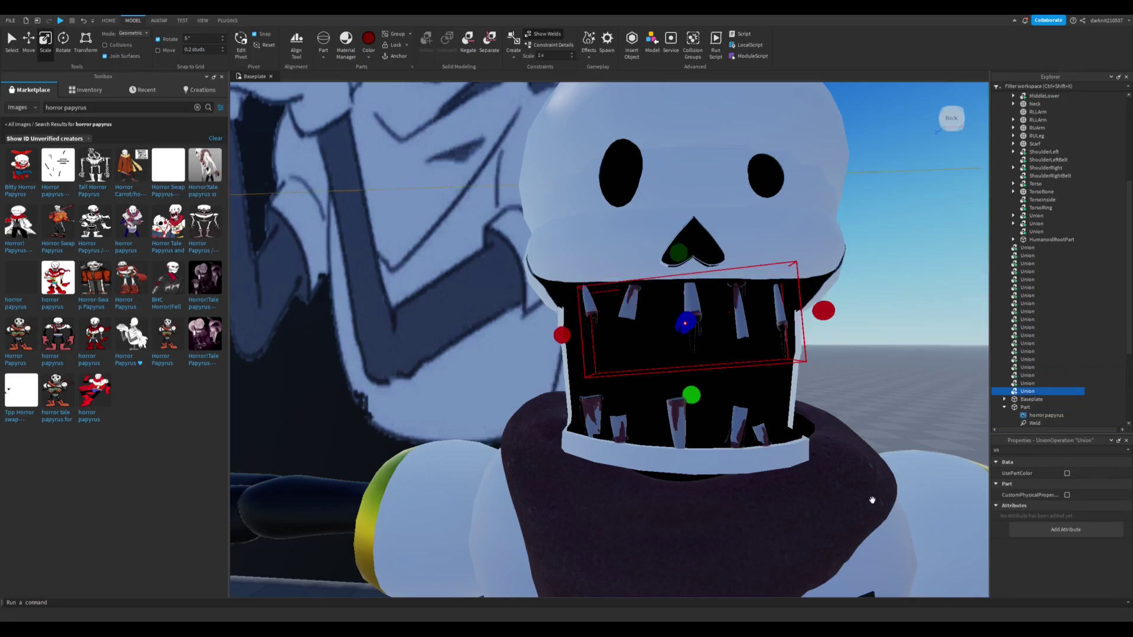
pyautogui.moveTo(872, 500); pyautogui.dragTo(873, 501, button='right')
pyautogui.click(759, 435)
pyautogui.keyDown('ctrl'); pyautogui.click(726, 434); pyautogui.keyUp('ctrl')
pyautogui.keyDown('ctrl'); pyautogui.click(677, 420); pyautogui.keyUp('ctrl')
pyautogui.scroll(2, 643, 454)
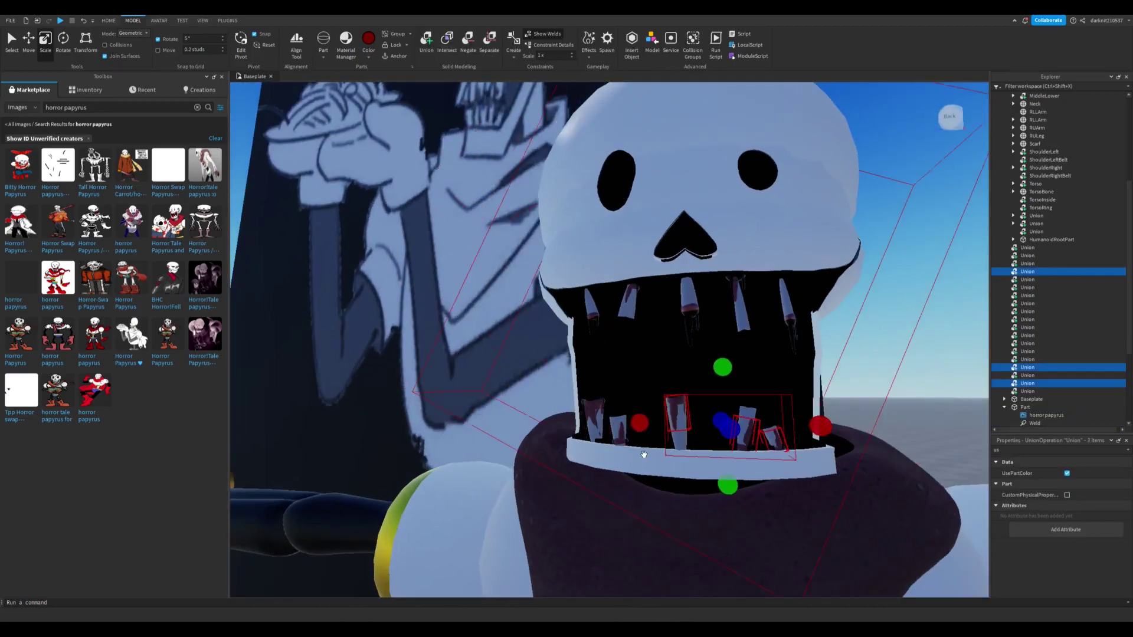
pyautogui.click(638, 454)
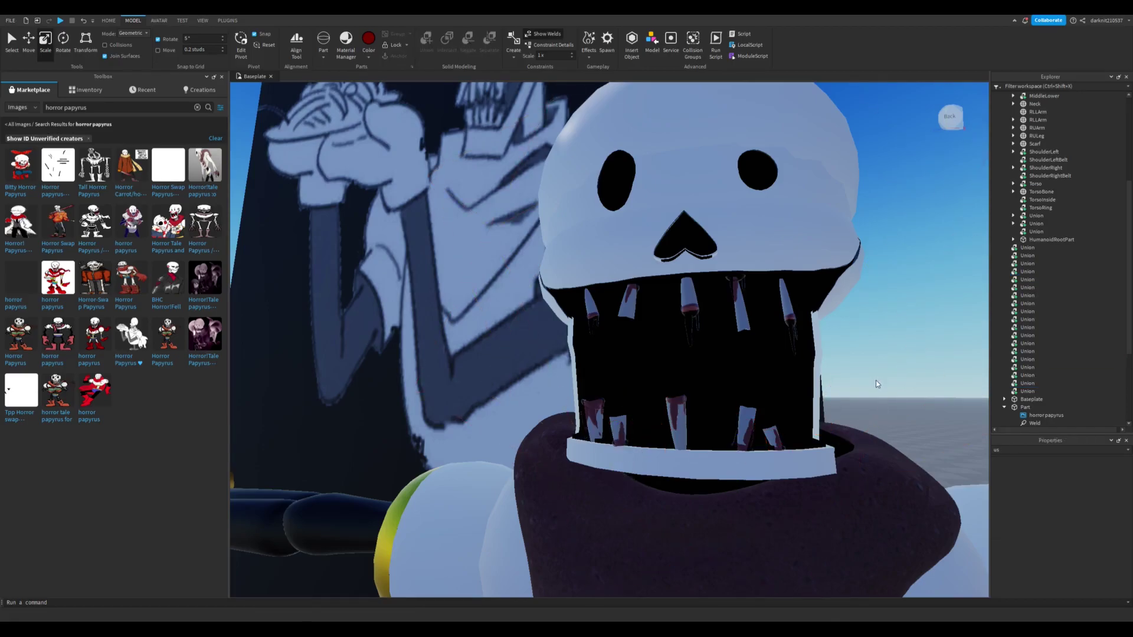
pyautogui.moveTo(639, 455); pyautogui.dragTo(640, 456, button='right')
# Duplicate a blood piece and move the copy just below the front edge of the lower jaw
pyautogui.click(648, 425)
pyautogui.moveTo(639, 400); pyautogui.dragTo(614, 407, button='right')
pyautogui.hotkey('ctrl', '2')
pyautogui.hotkey('ctrl', 'd')
pyautogui.moveTo(608, 325); pyautogui.dragTo(622, 495)
# Scale the depth of the blood copy so it fits below the front of the lower jaw
pyautogui.moveTo(622, 495); pyautogui.dragTo(793, 505, button='right')
pyautogui.scroll(4, 793, 505)
pyautogui.hotkey('ctrl', '3')
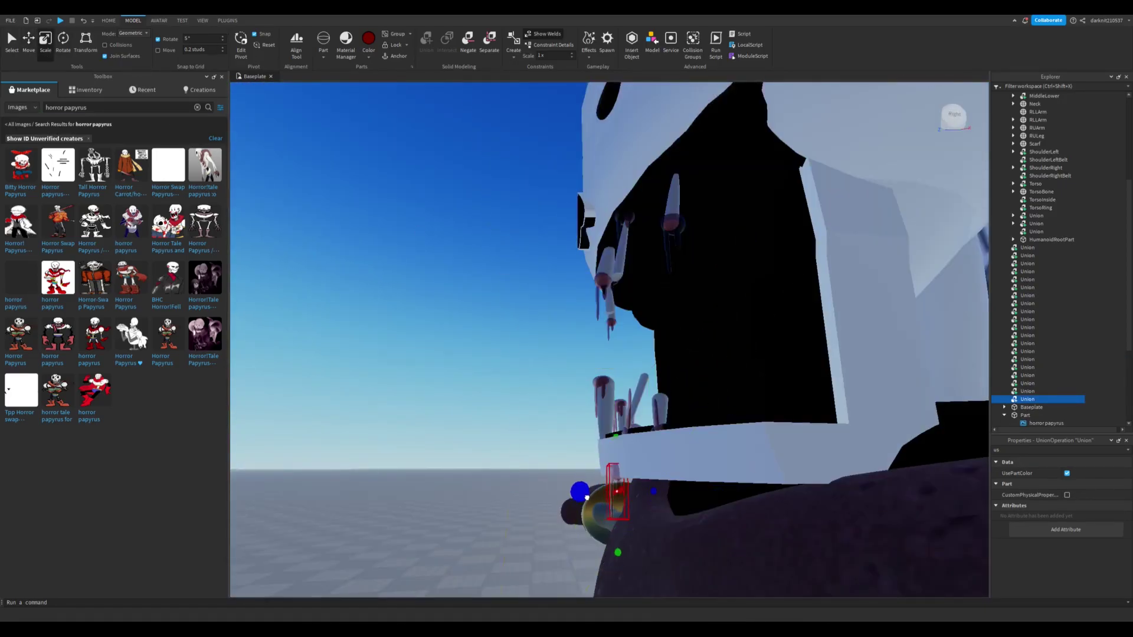
pyautogui.moveTo(671, 504); pyautogui.dragTo(685, 502, button='right')
# Merge the blood below the jaw with the five blood pieces on the lower teeth into one union
pyautogui.click(734, 490)
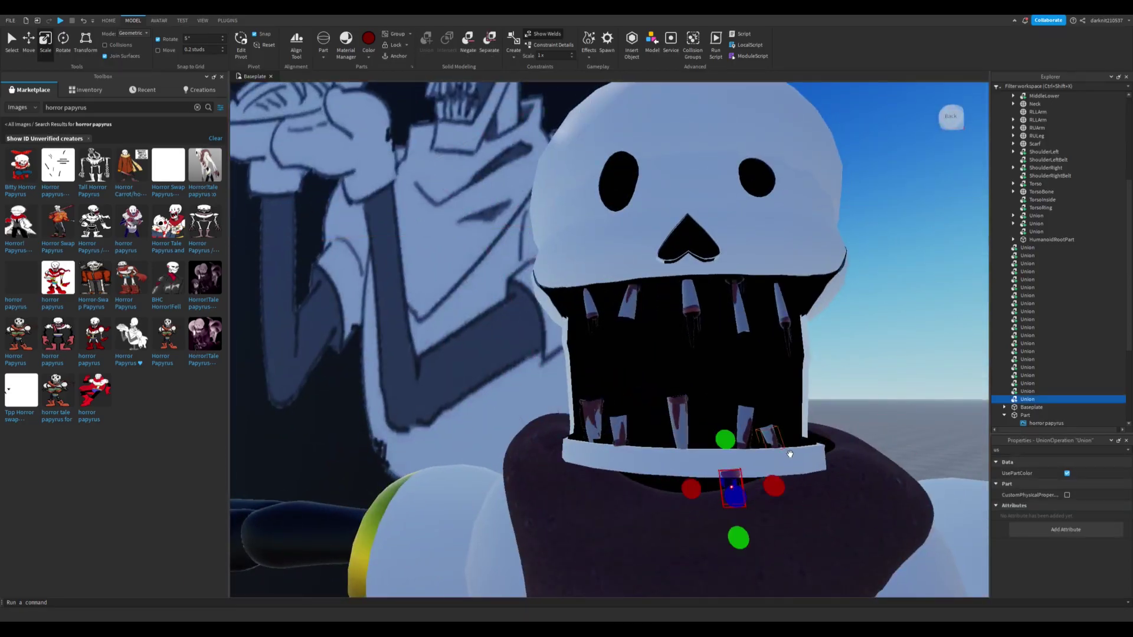
pyautogui.keyDown('ctrl'); pyautogui.click(768, 434); pyautogui.keyUp('ctrl')
pyautogui.keyDown('ctrl'); pyautogui.click(719, 446); pyautogui.keyUp('ctrl')
pyautogui.keyDown('ctrl'); pyautogui.click(679, 413); pyautogui.keyUp('ctrl')
pyautogui.keyDown('ctrl'); pyautogui.click(618, 431); pyautogui.keyUp('ctrl')
pyautogui.keyDown('ctrl'); pyautogui.click(602, 415); pyautogui.keyUp('ctrl')
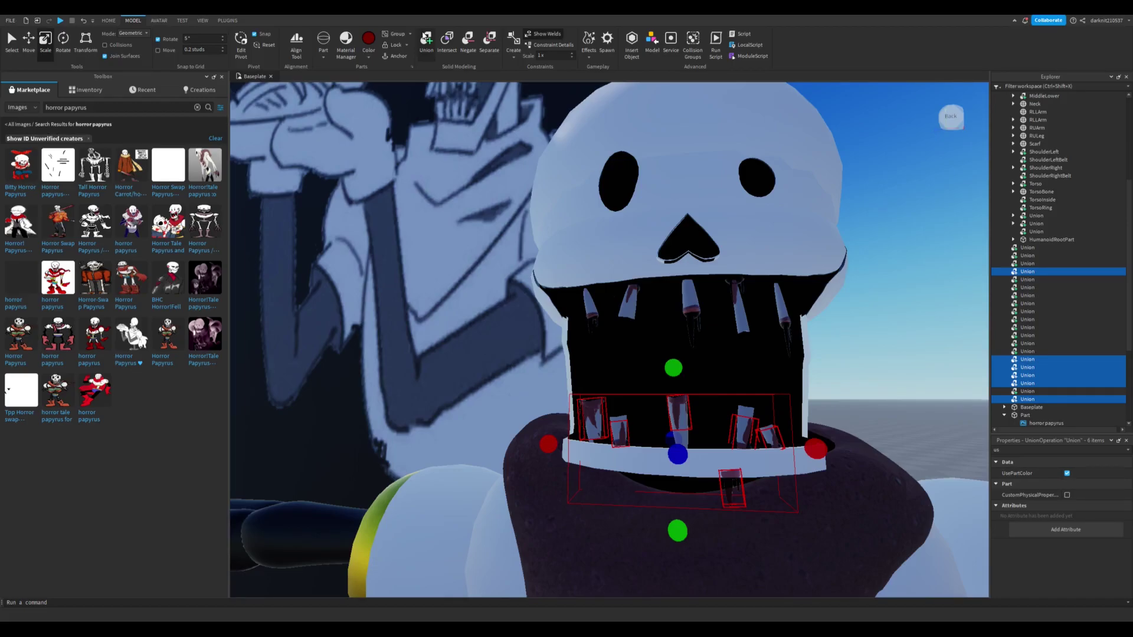
pyautogui.click(425, 39)
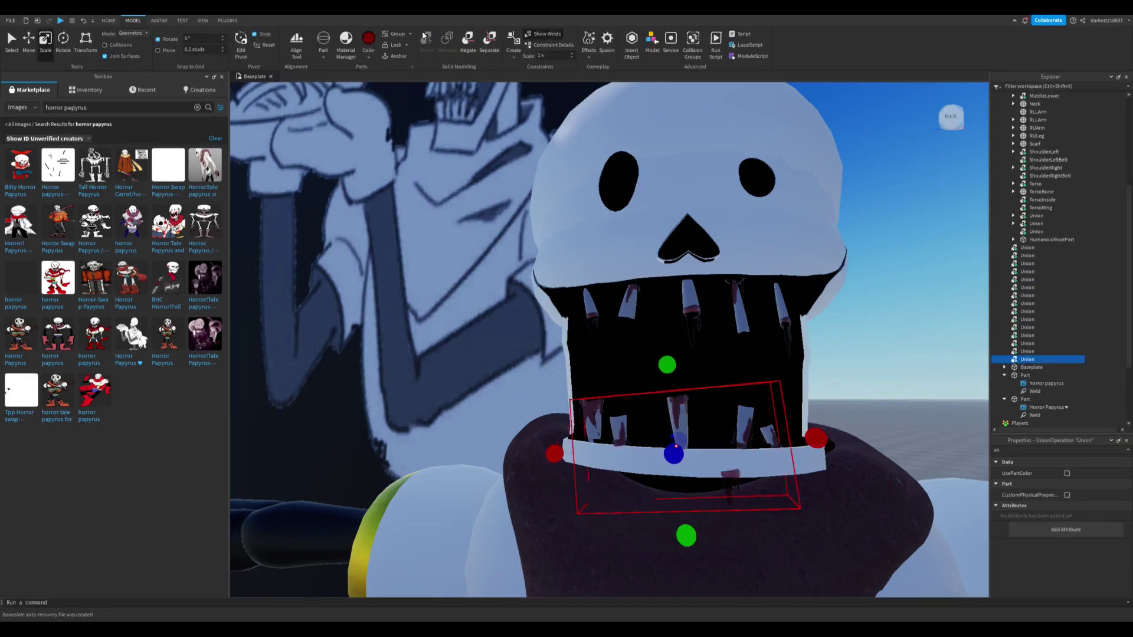
# Merge the five upper teeth into one union, leaving out their blood
pyautogui.click(884, 338)
pyautogui.click(757, 327)
pyautogui.keyDown('ctrl'); pyautogui.click(782, 304); pyautogui.keyUp('ctrl')
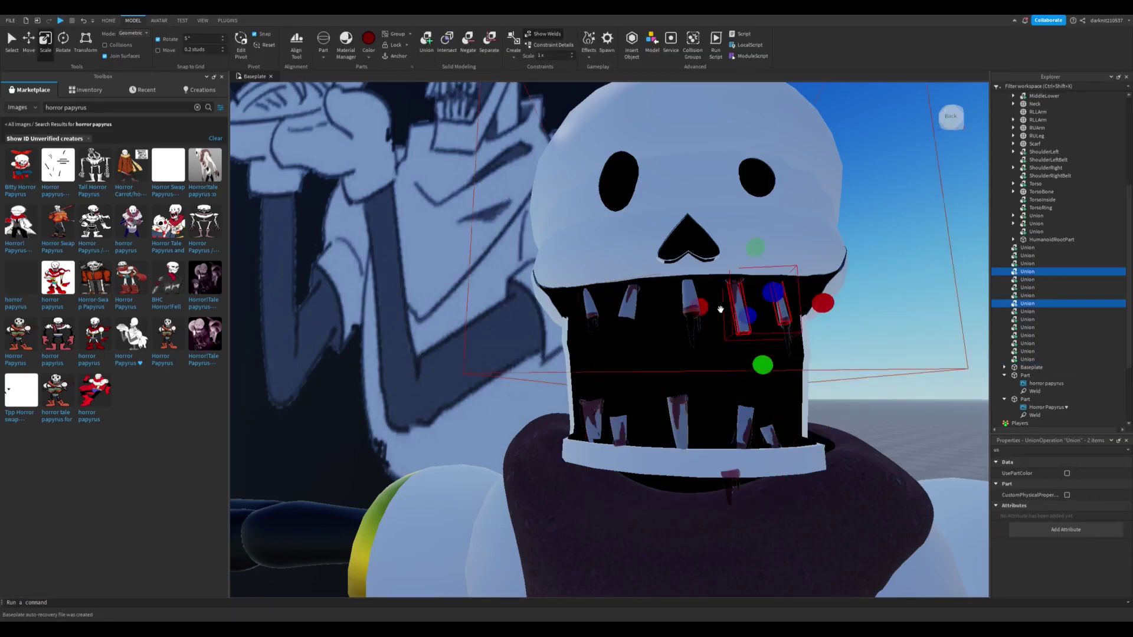
pyautogui.keyDown('ctrl'); pyautogui.click(691, 301); pyautogui.keyUp('ctrl')
pyautogui.keyDown('ctrl'); pyautogui.click(628, 301); pyautogui.keyUp('ctrl')
pyautogui.keyDown('ctrl'); pyautogui.click(590, 301); pyautogui.keyUp('ctrl')
pyautogui.scroll(-5, 601, 306)
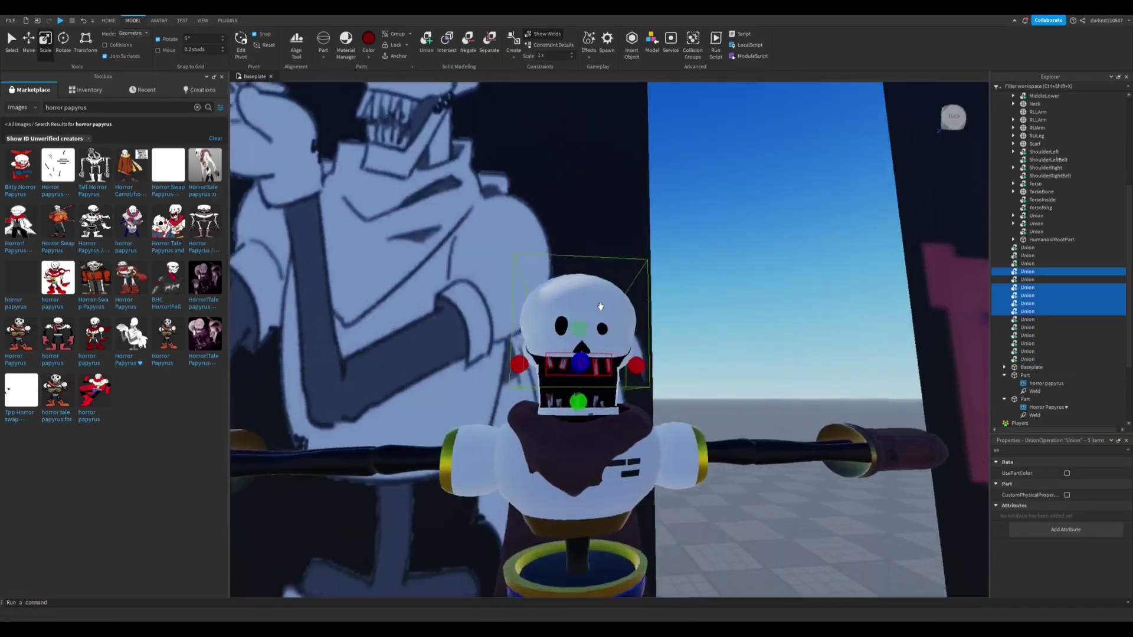
pyautogui.scroll(-2, 601, 306)
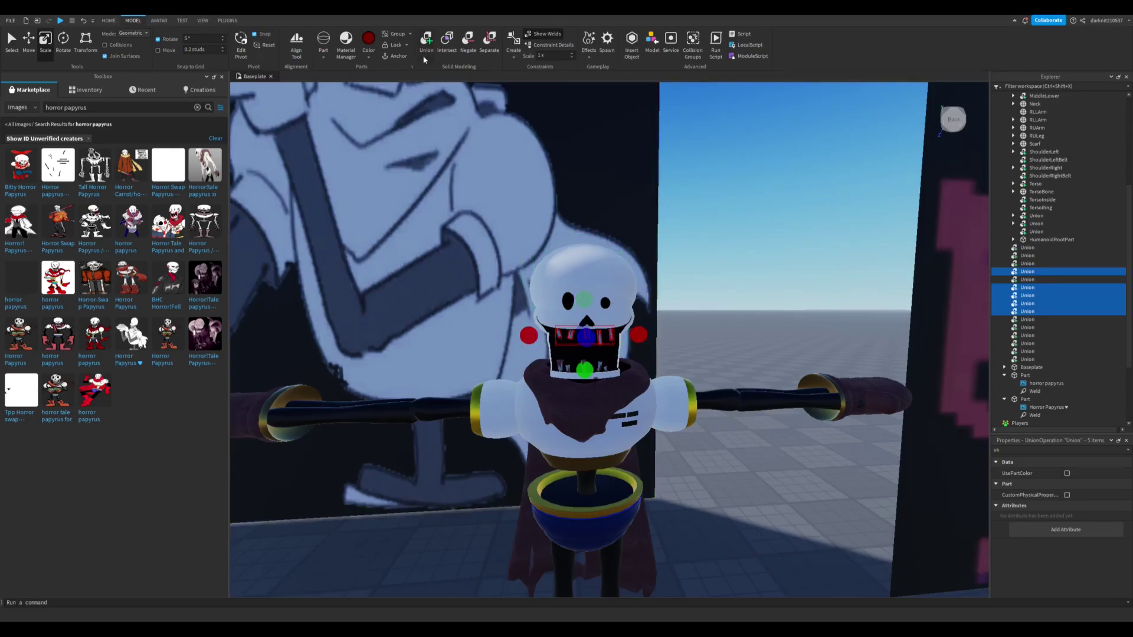
pyautogui.click(425, 41)
# Merge the five lower teeth into one union, leaving out their blood
pyautogui.scroll(5, 599, 340)
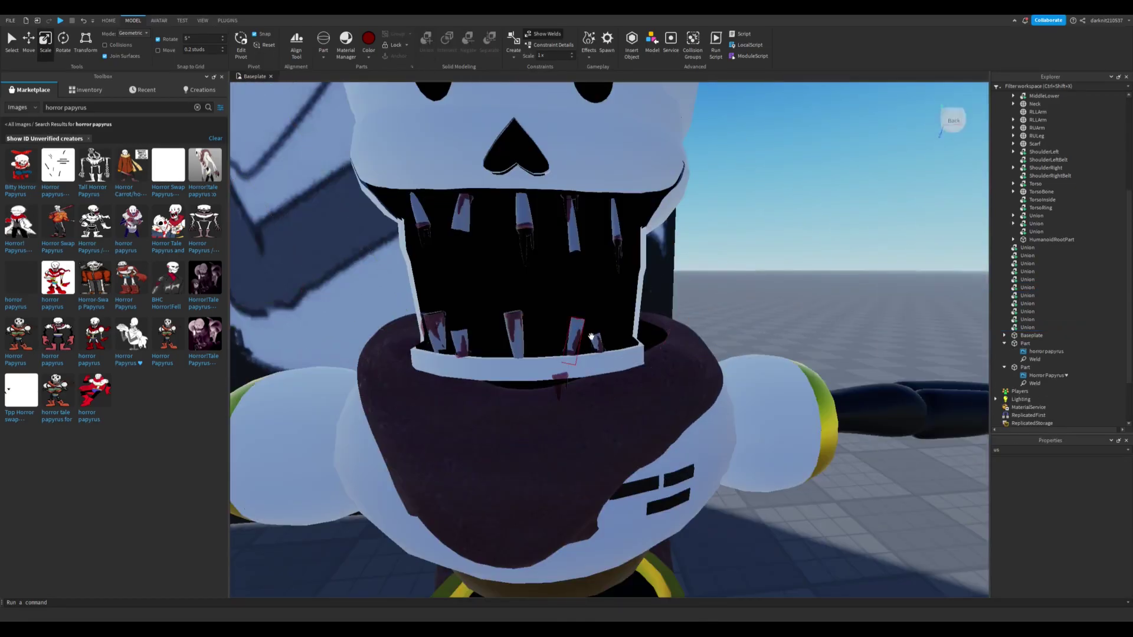
pyautogui.keyDown('ctrl'); pyautogui.click(576, 340); pyautogui.keyUp('ctrl')
pyautogui.keyDown('ctrl'); pyautogui.click(514, 337); pyautogui.keyUp('ctrl')
pyautogui.keyDown('ctrl'); pyautogui.click(460, 339); pyautogui.keyUp('ctrl')
pyautogui.keyDown('ctrl'); pyautogui.click(437, 334); pyautogui.keyUp('ctrl')
pyautogui.scroll(-5, 437, 333)
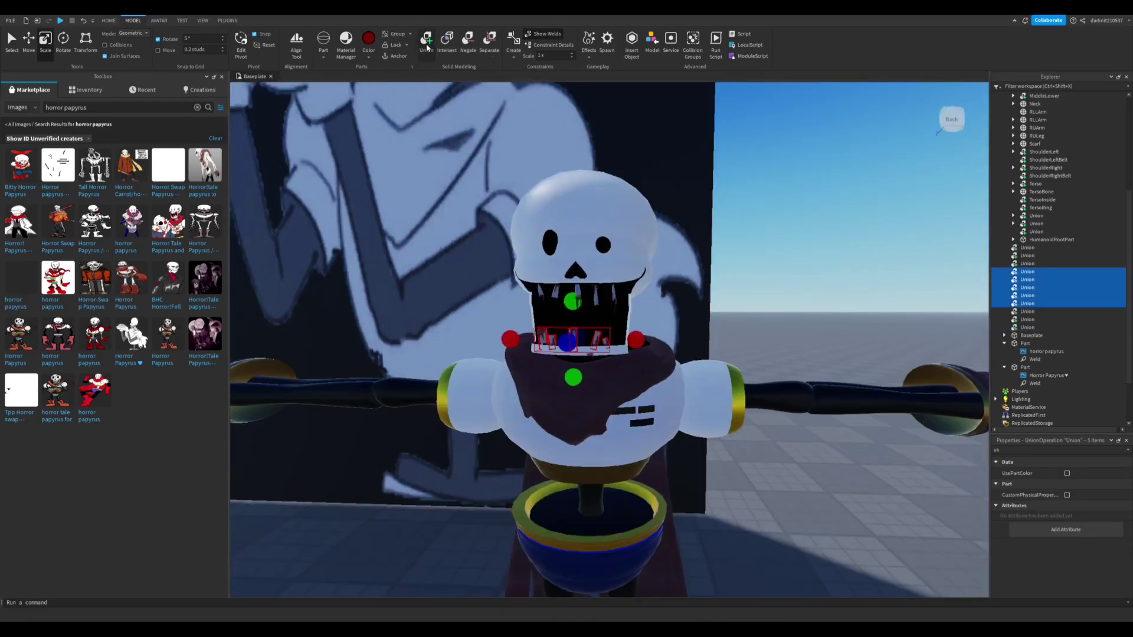
pyautogui.click(426, 43)
# Duplicate the left hand's LeftThumb part and reshape the copy as a second thumb segment
pyautogui.scroll(-5, 730, 294)
pyautogui.moveTo(731, 294); pyautogui.dragTo(531, 384, button='right')
pyautogui.scroll(4, 472, 413)
pyautogui.click(459, 421)
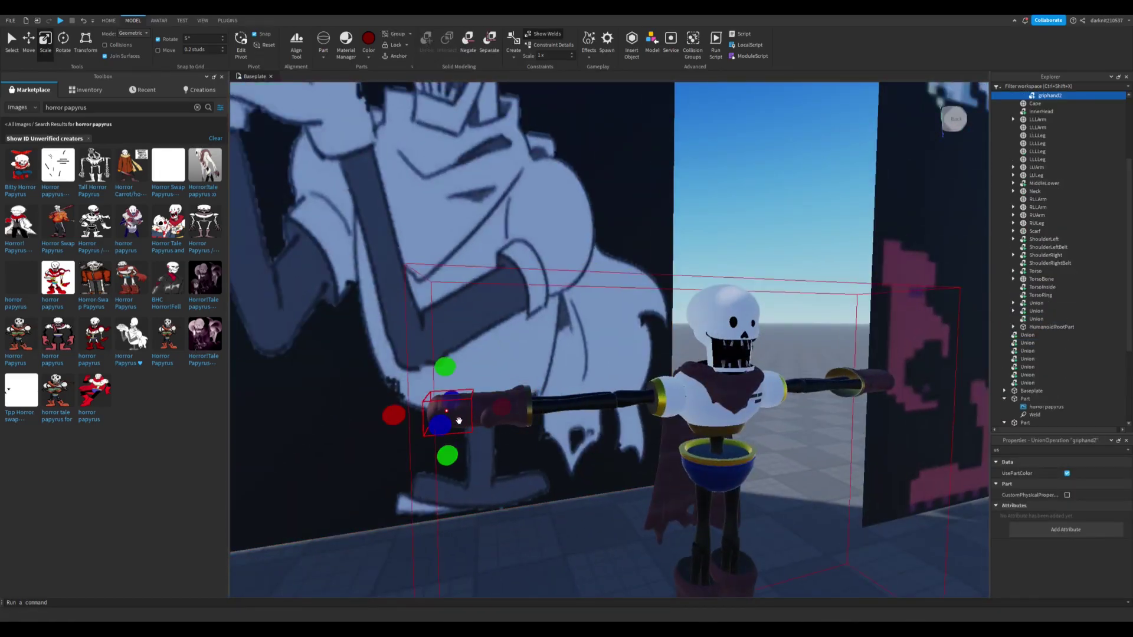
pyautogui.scroll(-6, 465, 192)
pyautogui.scroll(8, 601, 284)
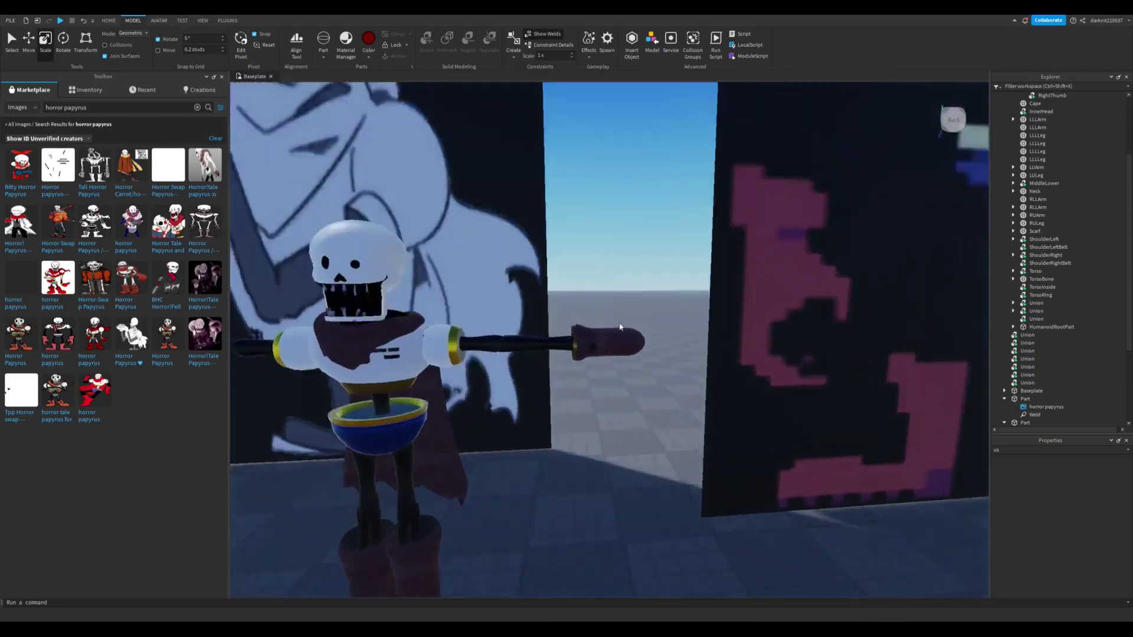
pyautogui.click(600, 284)
pyautogui.hotkey('ctrl', 'd')
pyautogui.moveTo(458, 299); pyautogui.dragTo(404, 274, button='right')
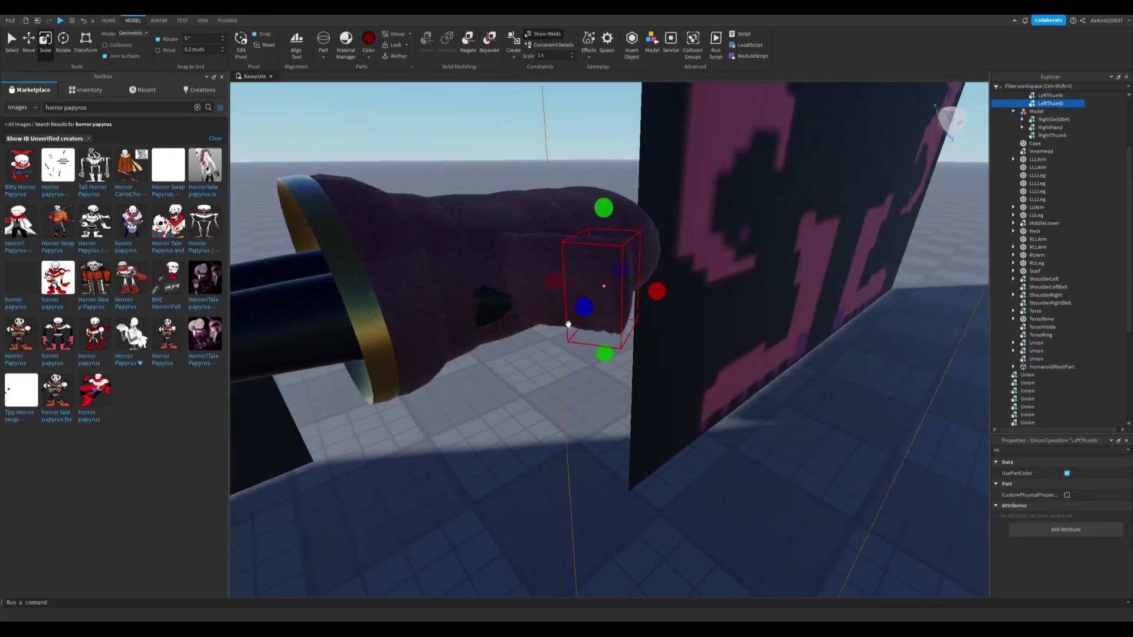
pyautogui.moveTo(689, 299); pyautogui.dragTo(638, 234, button='right')
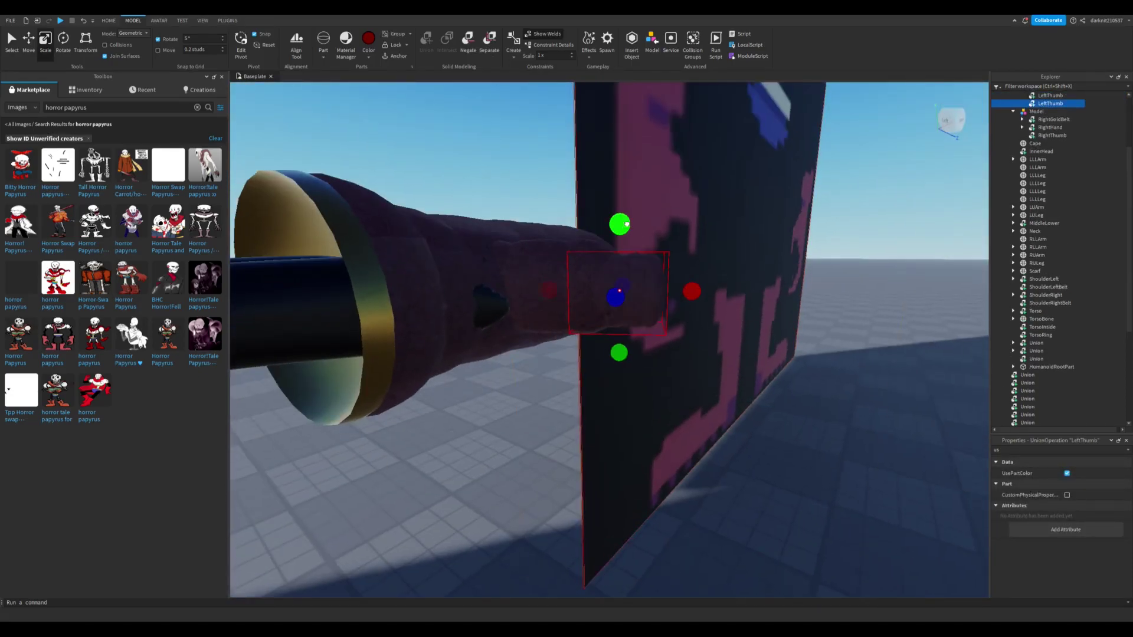
# Duplicate the second thumb segment and fit the copy as a third segment at the thumb's end
pyautogui.moveTo(510, 295); pyautogui.dragTo(647, 373, button='right')
pyautogui.hotkey('ctrl', 'd')
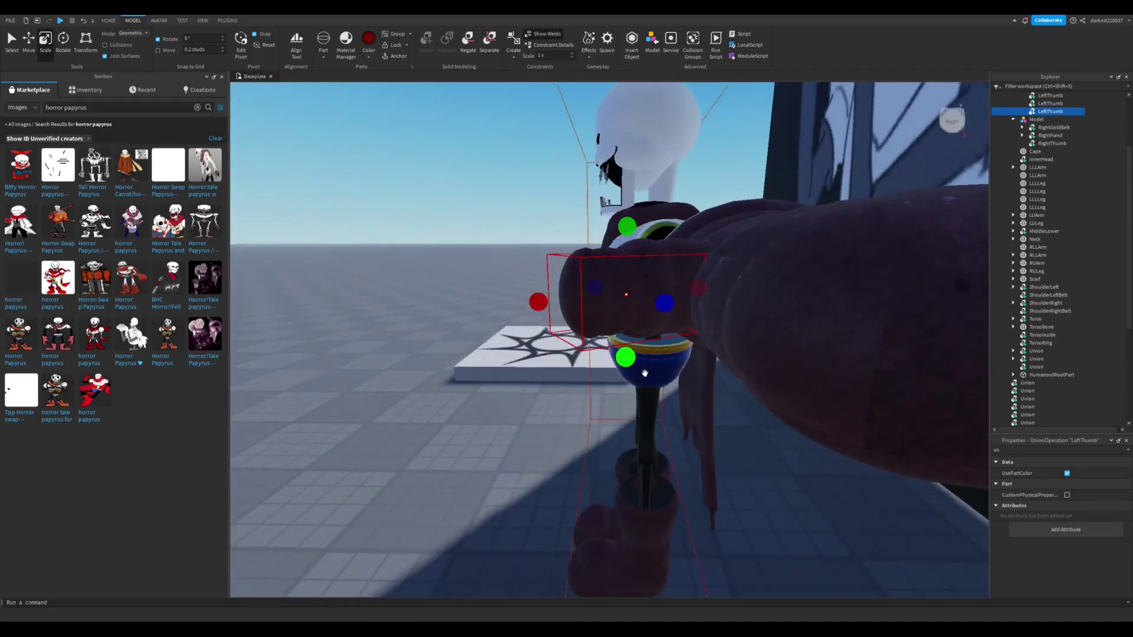
pyautogui.moveTo(519, 302); pyautogui.dragTo(458, 161, button='right')
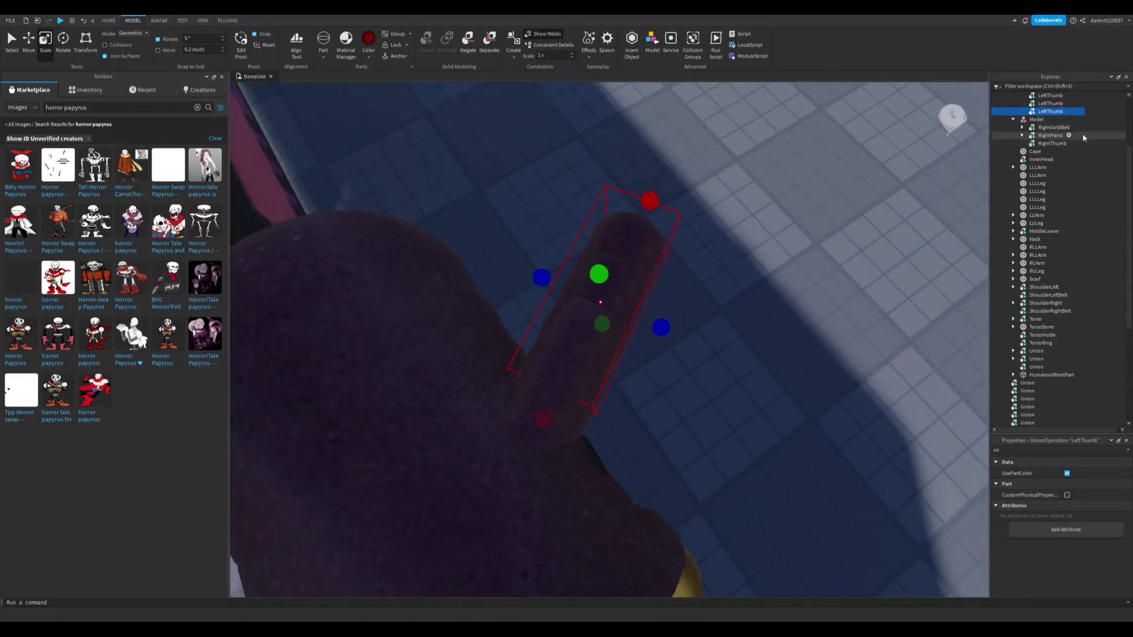
# Rename the two thumb copies LeftThumb2 and LeftThumb3
pyautogui.click(1050, 103)
pyautogui.write('f')
pyautogui.write('2')
pyautogui.click(1057, 111)
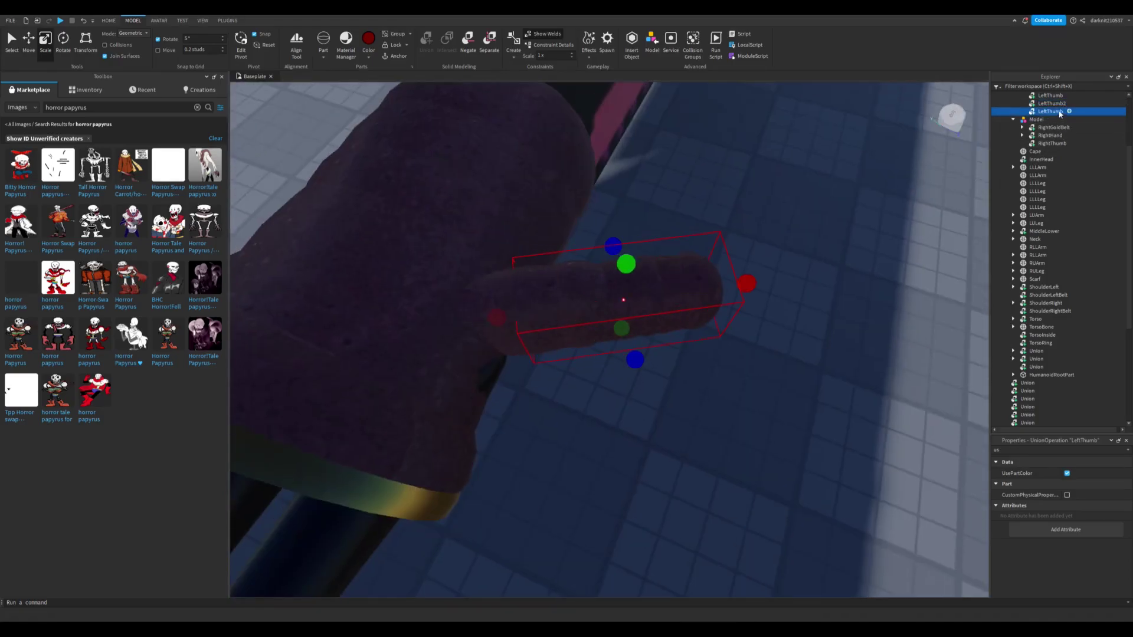
pyautogui.press('Return')
pyautogui.press('f')
# Duplicate LeftThumb3 twice and arrange the copies at the thumb's tip
pyautogui.click(574, 320)
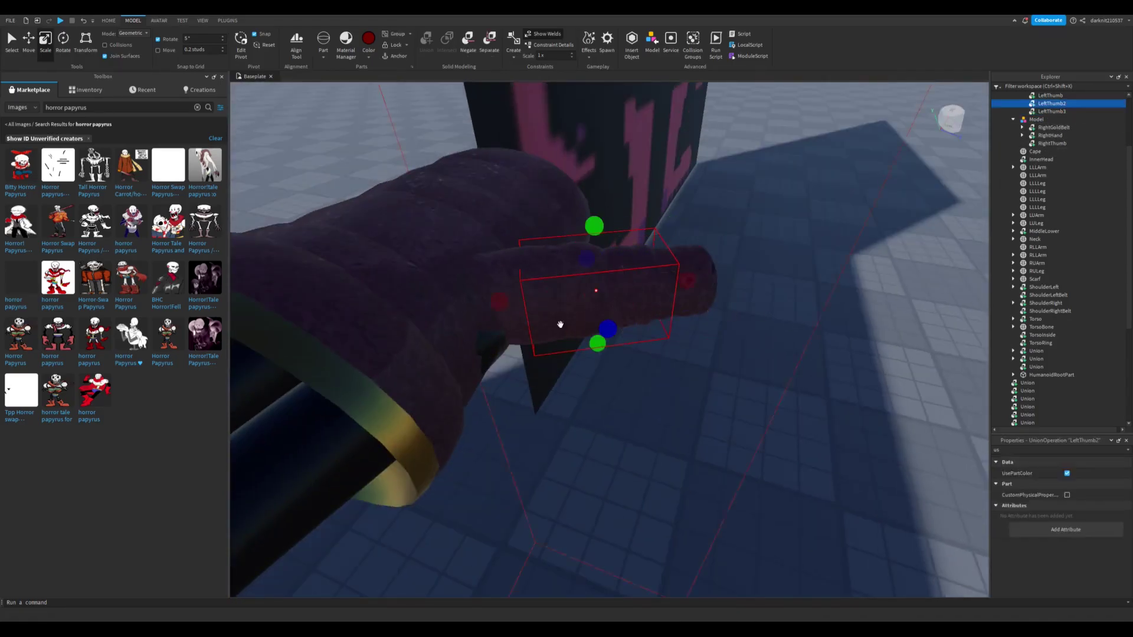
pyautogui.moveTo(559, 307); pyautogui.dragTo(655, 389, button='right')
pyautogui.click(655, 390)
pyautogui.moveTo(709, 419); pyautogui.dragTo(815, 401, button='right')
pyautogui.hotkey('ctrl', 'd')
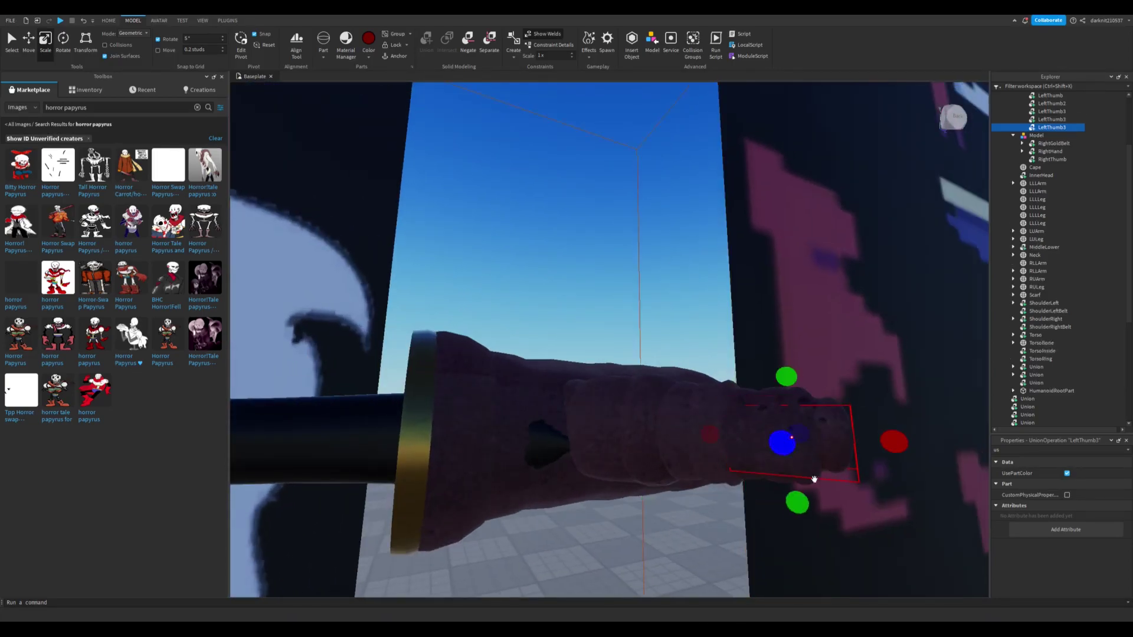
# Merge the three LeftThumb3 parts into one union
pyautogui.moveTo(899, 444); pyautogui.dragTo(531, 354, button='right')
pyautogui.click(693, 490)
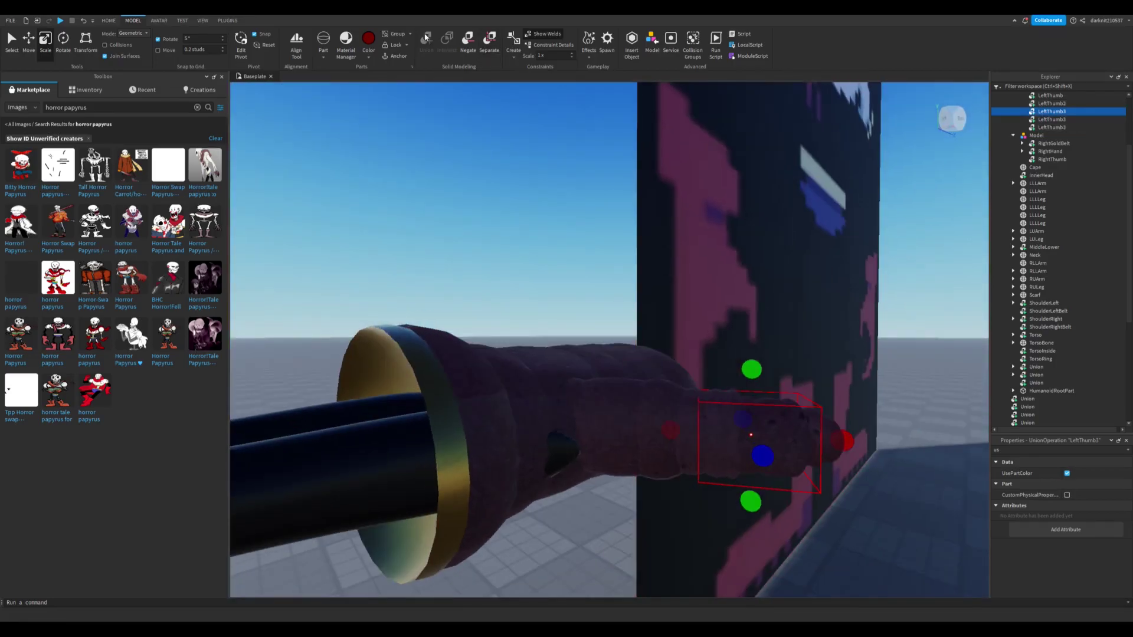
pyautogui.keyDown('shift'); pyautogui.click(1054, 127); pyautogui.keyUp('shift')
pyautogui.click(426, 42)
# Match the merged thumb-tip union's colour to that of the LeftThumb2 segment
pyautogui.moveTo(806, 370); pyautogui.dragTo(682, 401, button='right')
pyautogui.click(787, 437)
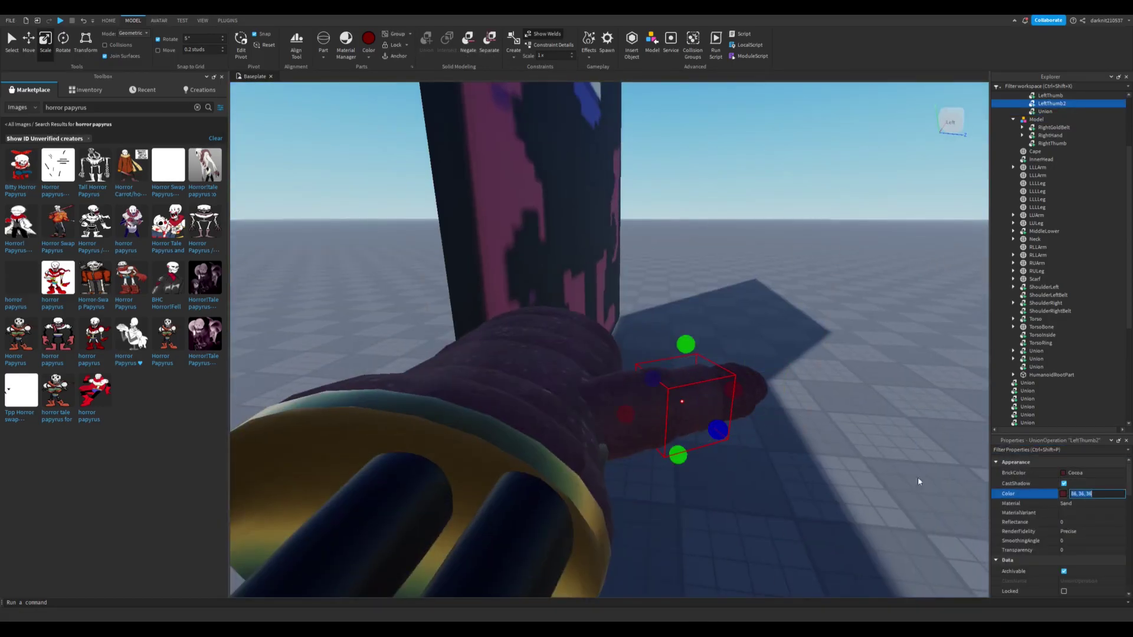
pyautogui.click(762, 398)
pyautogui.click(1084, 494)
pyautogui.write('u')
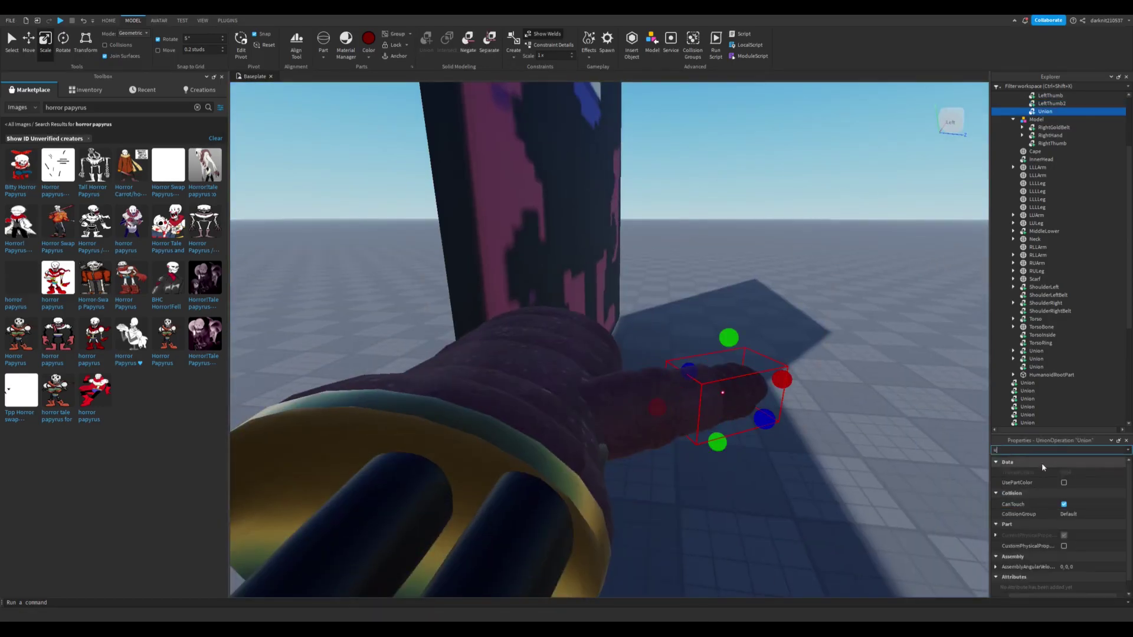
pyautogui.moveTo(869, 427); pyautogui.dragTo(741, 436, button='right')
pyautogui.click(884, 391)
pyautogui.moveTo(751, 372); pyautogui.dragTo(729, 380, button='right')
pyautogui.click(728, 380)
pyautogui.click(737, 400)
# Examine the character's teeth, cape, torso and gloves from several angles against the reference images
pyautogui.scroll(-5, 726, 425)
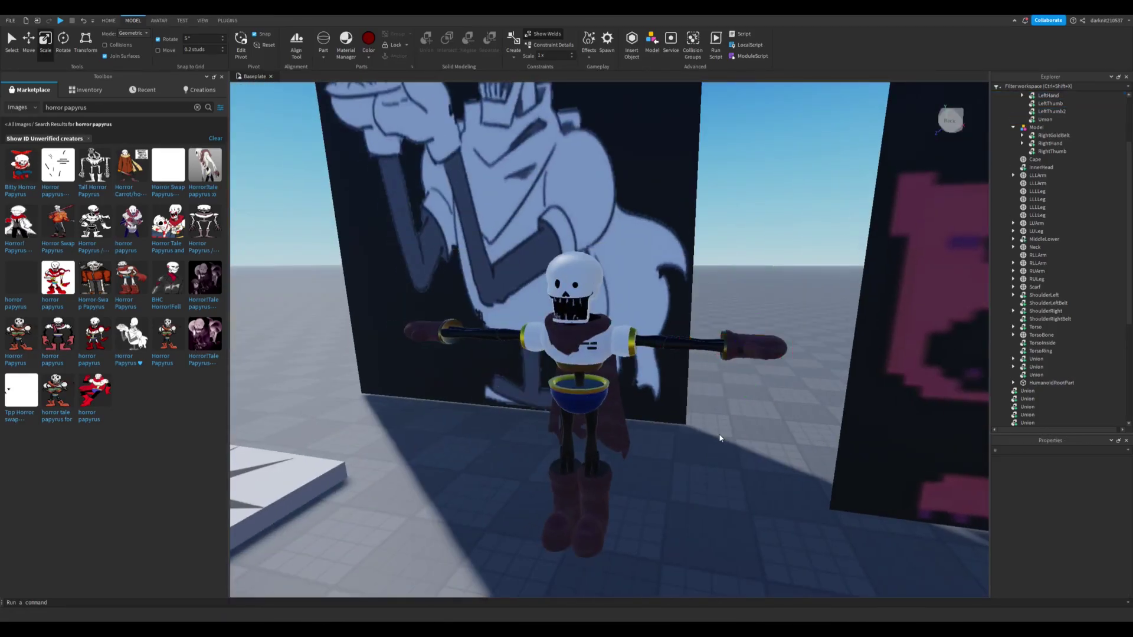
pyautogui.scroll(5, 712, 403)
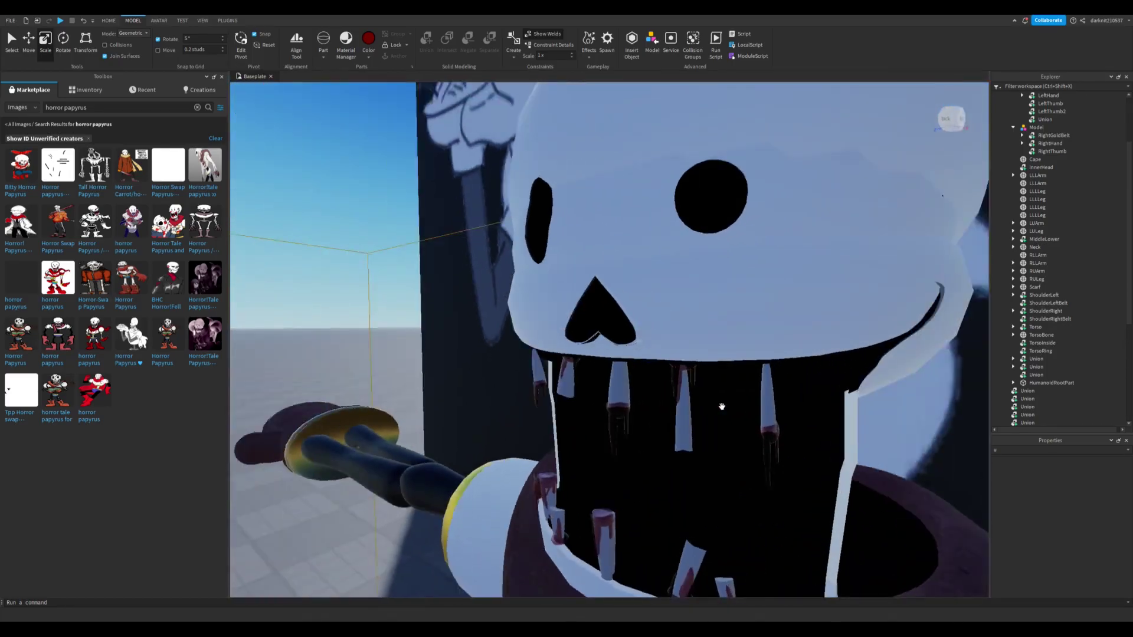
pyautogui.scroll(-8, 709, 397)
pyautogui.scroll(6, 707, 392)
pyautogui.scroll(-6, 649, 401)
pyautogui.scroll(2, 573, 407)
pyautogui.scroll(3, 573, 407)
pyautogui.click(514, 448)
pyautogui.scroll(-2, 514, 449)
pyautogui.moveTo(513, 449); pyautogui.dragTo(630, 372, button='right')
pyautogui.scroll(3, 761, 387)
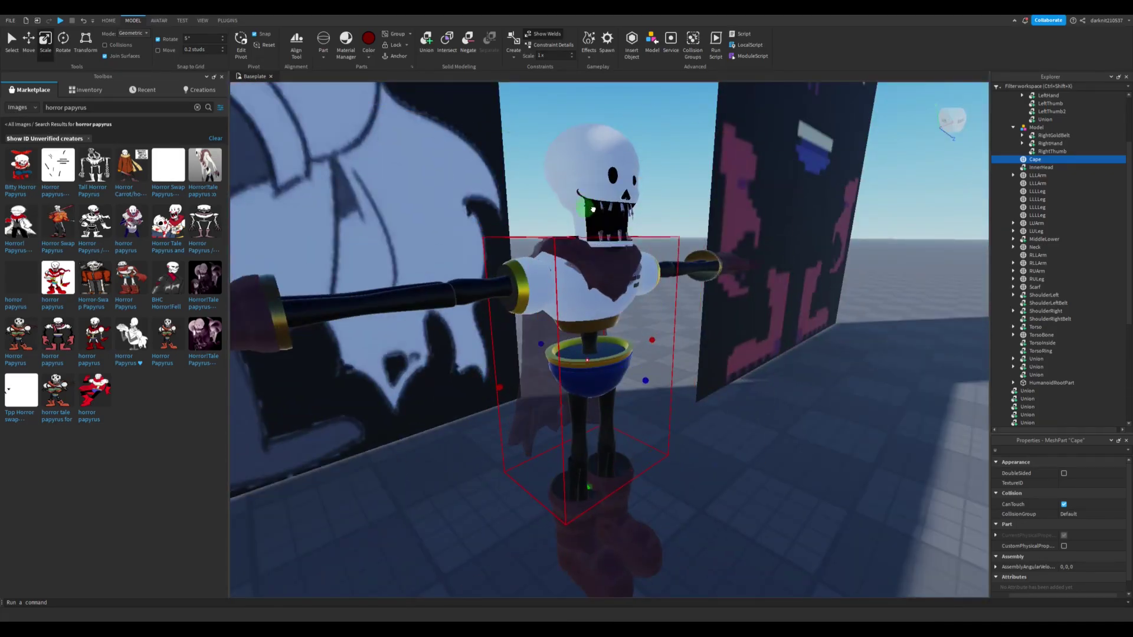
pyautogui.scroll(3, 593, 210)
pyautogui.moveTo(594, 210); pyautogui.dragTo(636, 420, button='right')
pyautogui.scroll(-2, 580, 442)
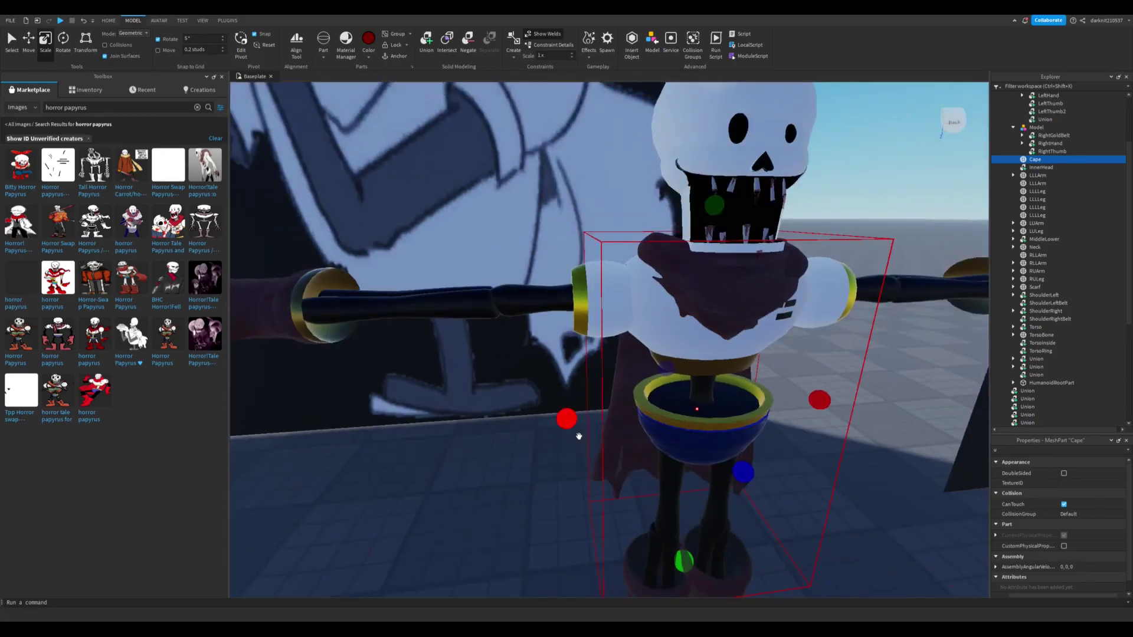
pyautogui.scroll(-3, 712, 423)
pyautogui.moveTo(712, 423); pyautogui.dragTo(735, 480, button='right')
pyautogui.scroll(2, 736, 480)
pyautogui.click(742, 484)
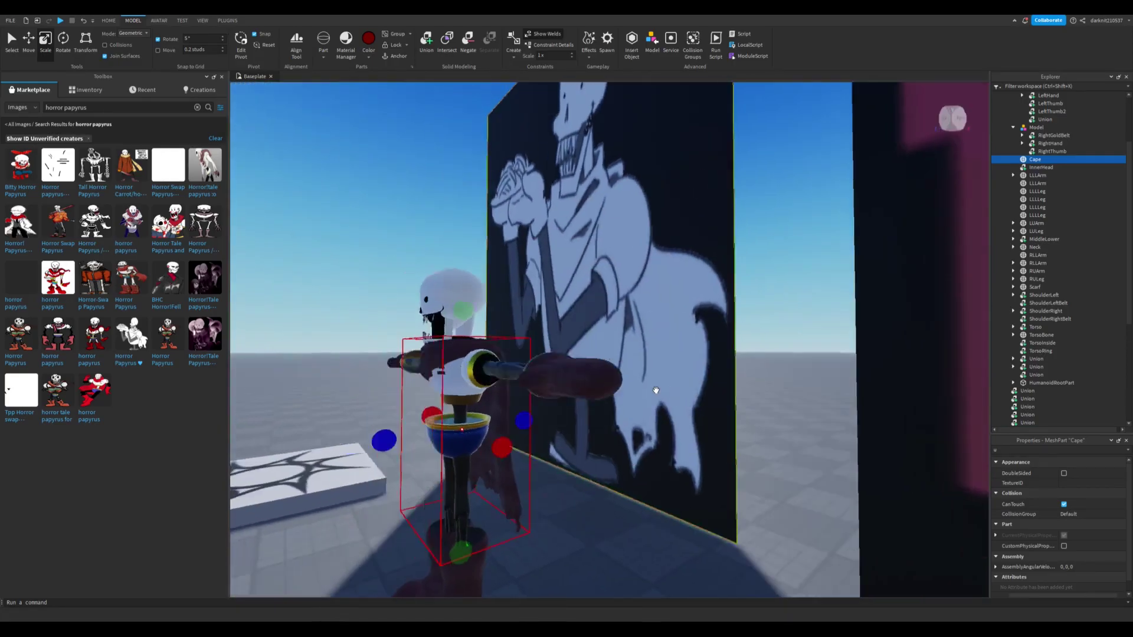
pyautogui.press('w')
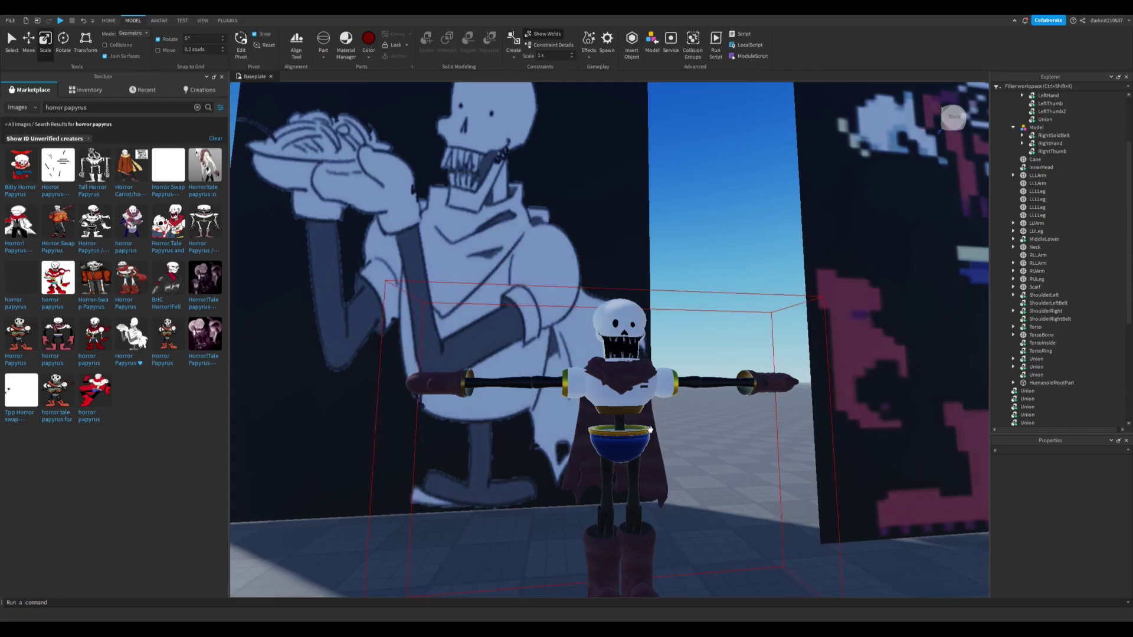
pyautogui.scroll(5, 650, 429)
# Look up a material with "ne" for the small black part and merge the part into a union inside the pelvis bowl
pyautogui.moveTo(646, 435); pyautogui.dragTo(524, 317, button='right')
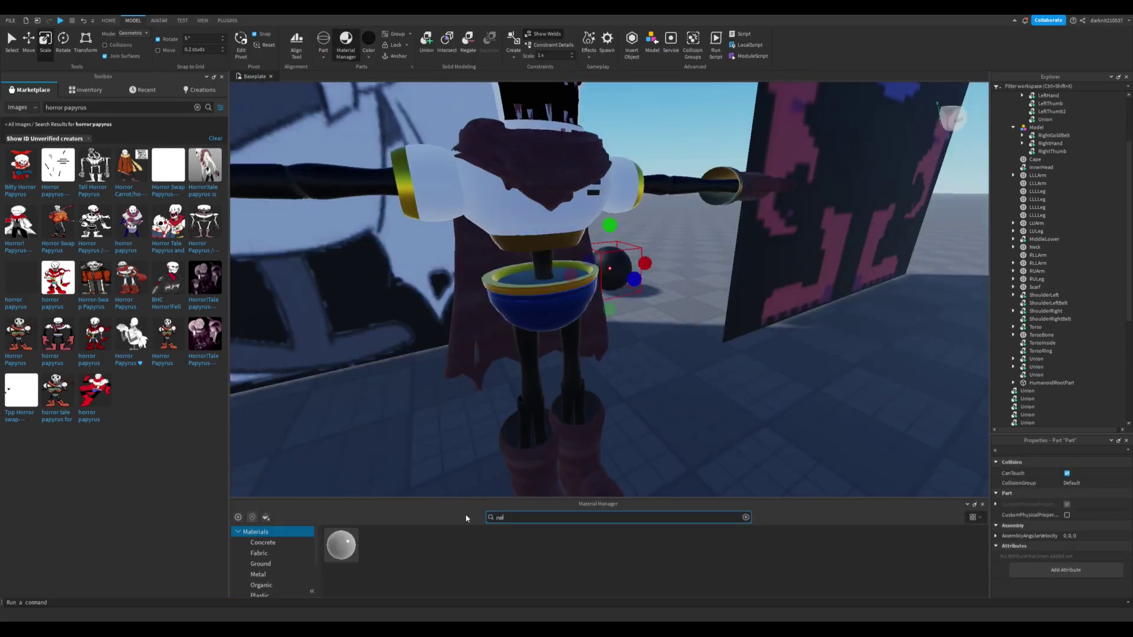
pyautogui.press('BackSpace')
pyautogui.click(622, 274)
pyautogui.press('f')
pyautogui.scroll(-5, 536, 355)
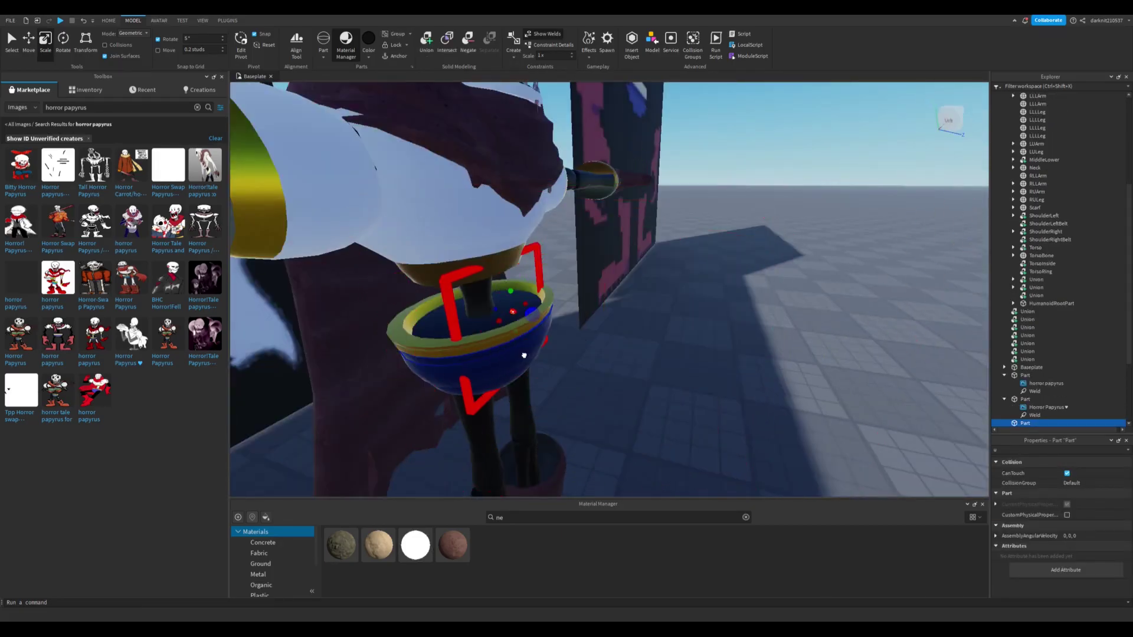
pyautogui.click(426, 41)
pyautogui.scroll(5, 281, 418)
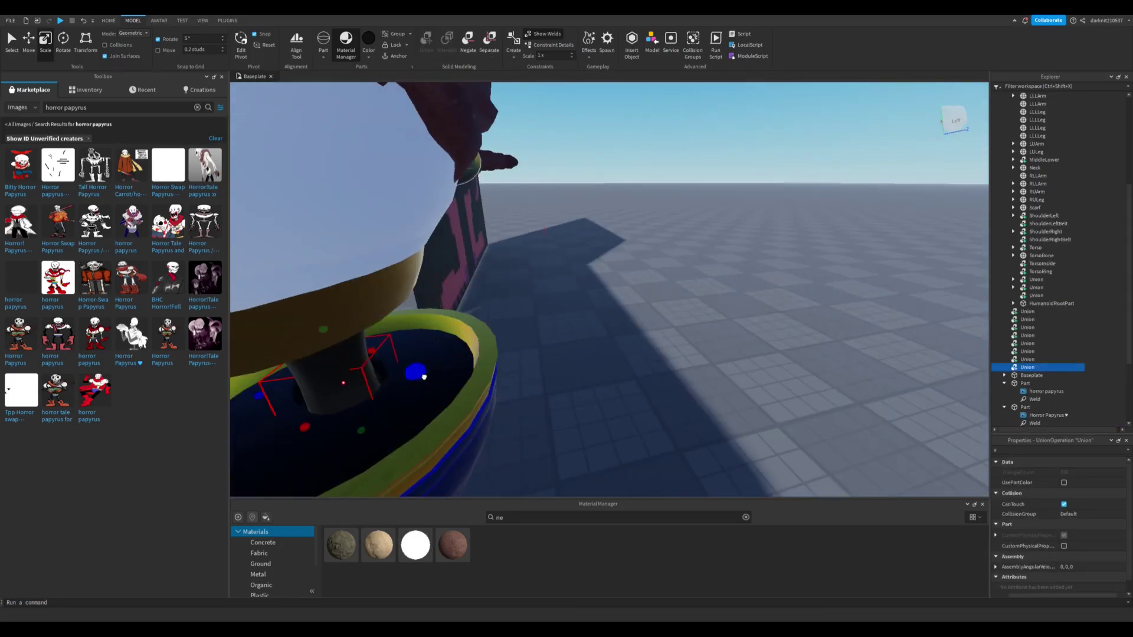
# Arrange the black unions as a wide rounded filling across the inside of the pelvis bowl
pyautogui.moveTo(422, 376); pyautogui.dragTo(308, 434, button='right')
pyautogui.moveTo(461, 304); pyautogui.dragTo(518, 395, button='right')
pyautogui.click(727, 349)
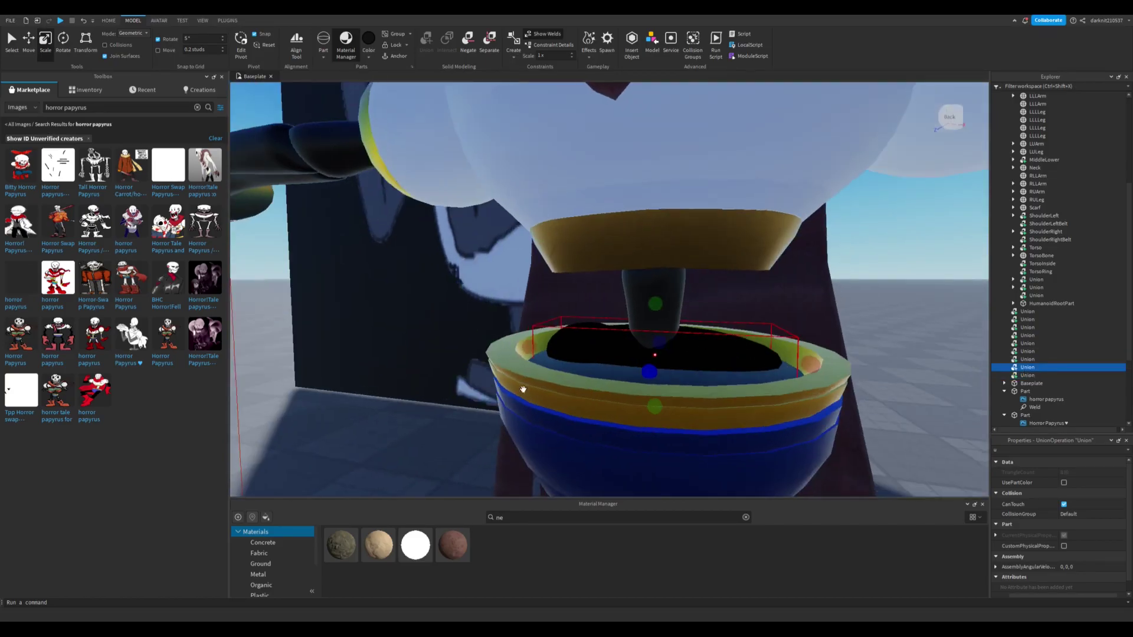
# Look up "smoo" in the materials and give the merged black pelvis filling the smooth material
pyautogui.write('smoo')
pyautogui.scroll(-5, 853, 327)
pyautogui.click(800, 394)
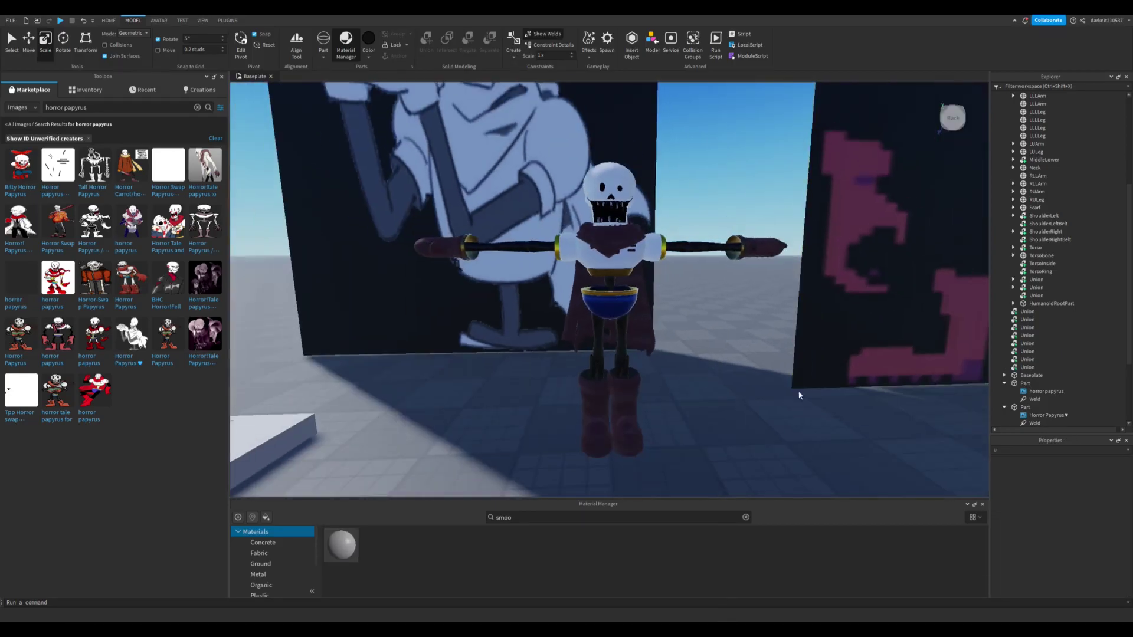
# Inspect the pelvis filling up close and undo its smooth material and last merge, back to separate unions
pyautogui.scroll(5, 734, 394)
pyautogui.click(747, 329)
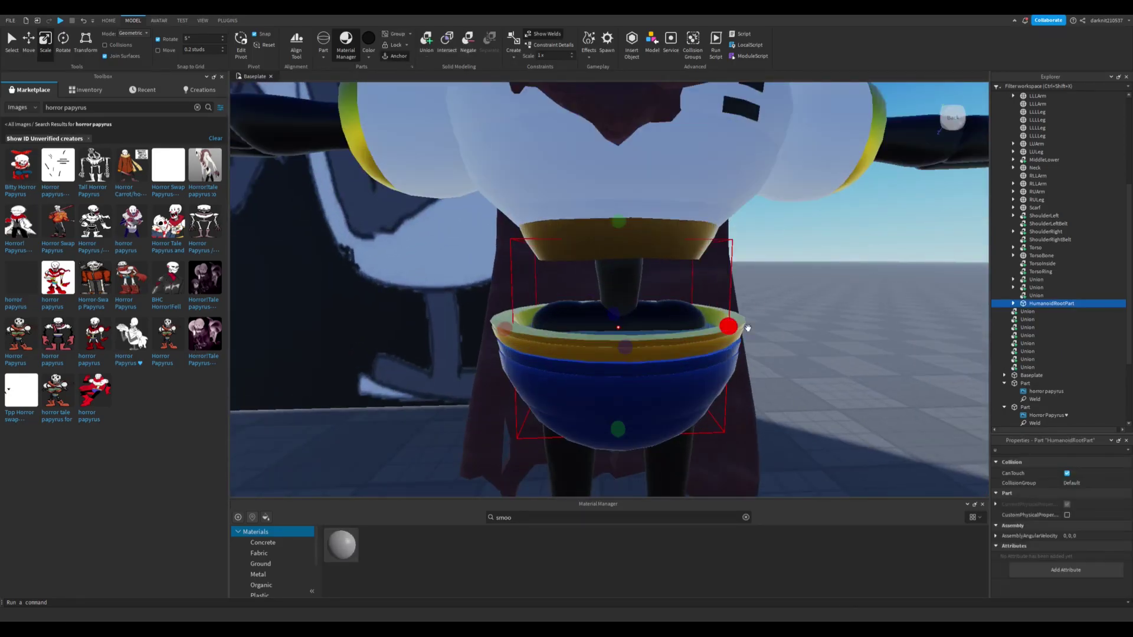
pyautogui.click(1035, 295)
pyautogui.press('f')
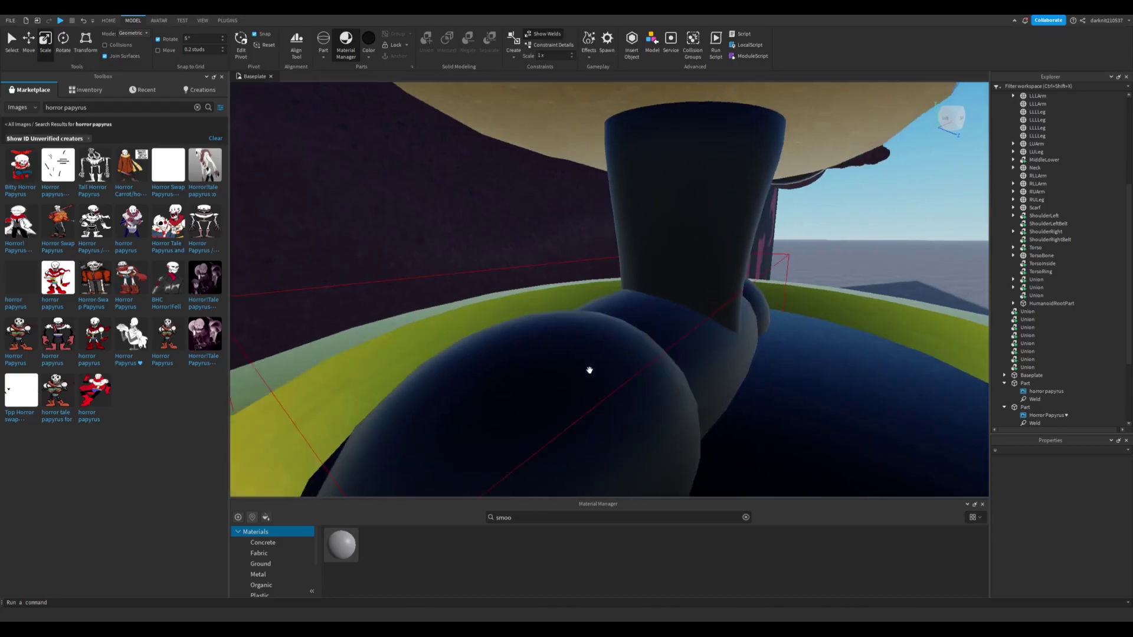
pyautogui.scroll(-5, 589, 372)
pyautogui.click(669, 308)
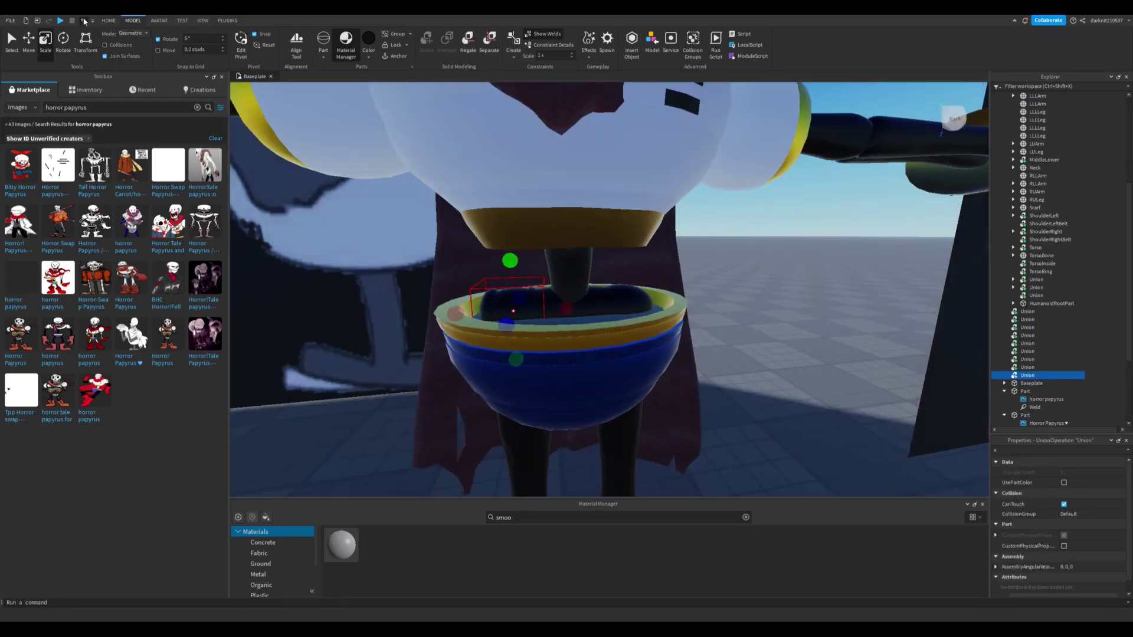
pyautogui.click(83, 21)
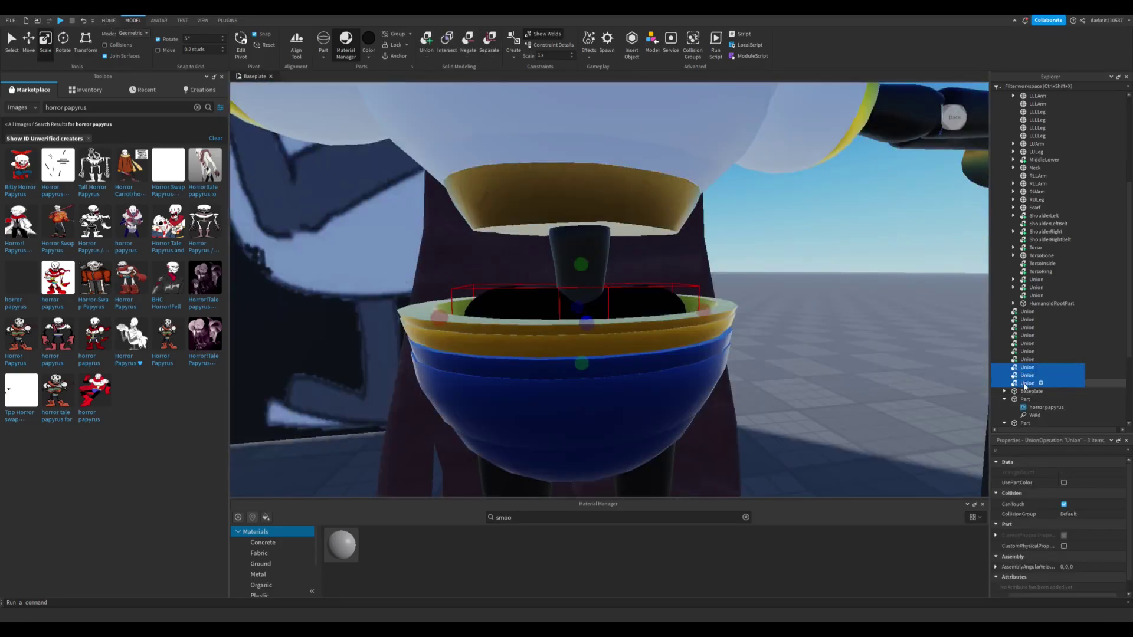
# Select the separate black unions in the pelvis bowl and readjust their shape around the base of the spine
pyautogui.click(1026, 383)
pyautogui.click(1028, 376)
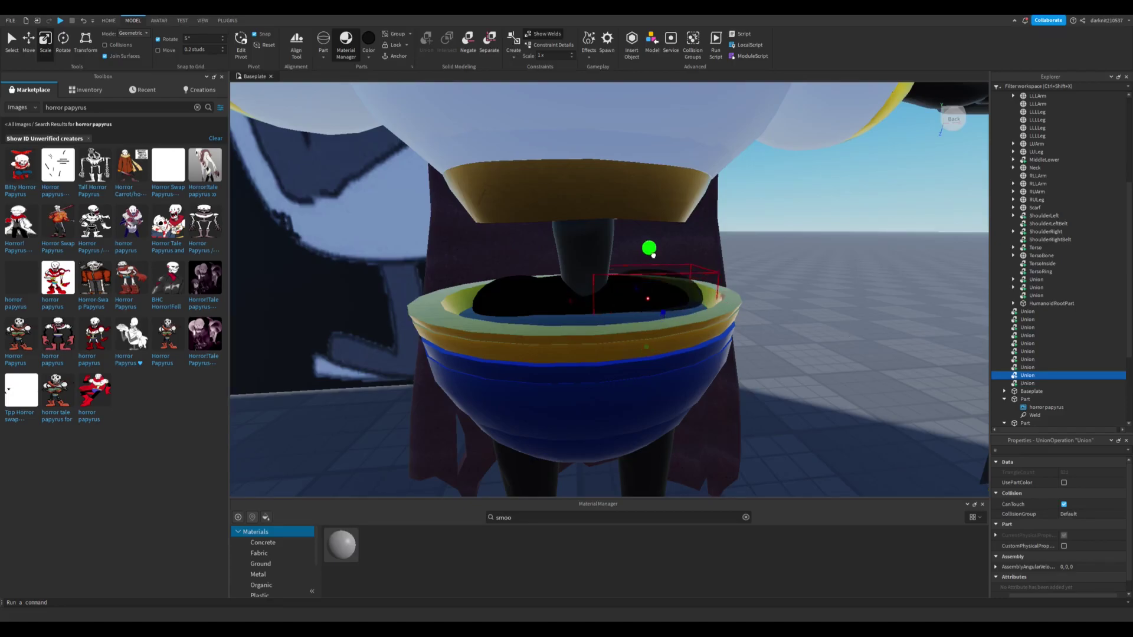
pyautogui.moveTo(544, 300); pyautogui.dragTo(558, 337, button='right')
pyautogui.click(840, 358)
pyautogui.click(1027, 383)
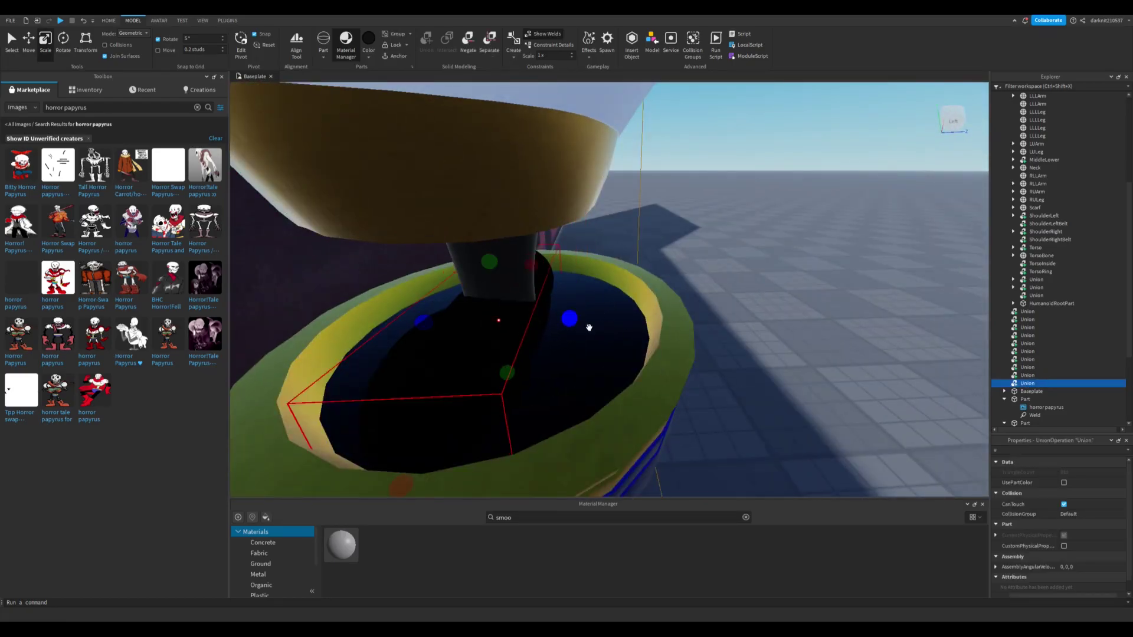
# Merge the black pelvis pieces into a single union with the smooth material
pyautogui.keyDown('ctrl'); pyautogui.click(1027, 367); pyautogui.keyUp('ctrl')
pyautogui.press('f')
pyautogui.scroll(-10, 784, 360)
pyautogui.click(784, 360)
pyautogui.moveTo(784, 360); pyautogui.dragTo(792, 376, button='right')
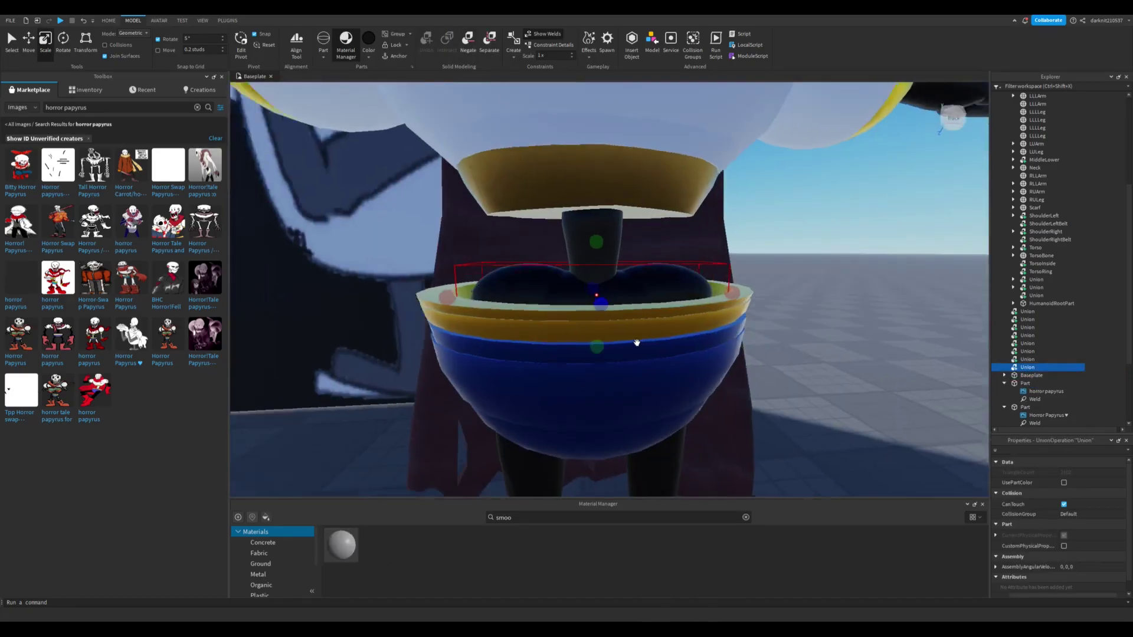
# Review the finished character from close up and far away beside both reference images
pyautogui.scroll(-5, 792, 375)
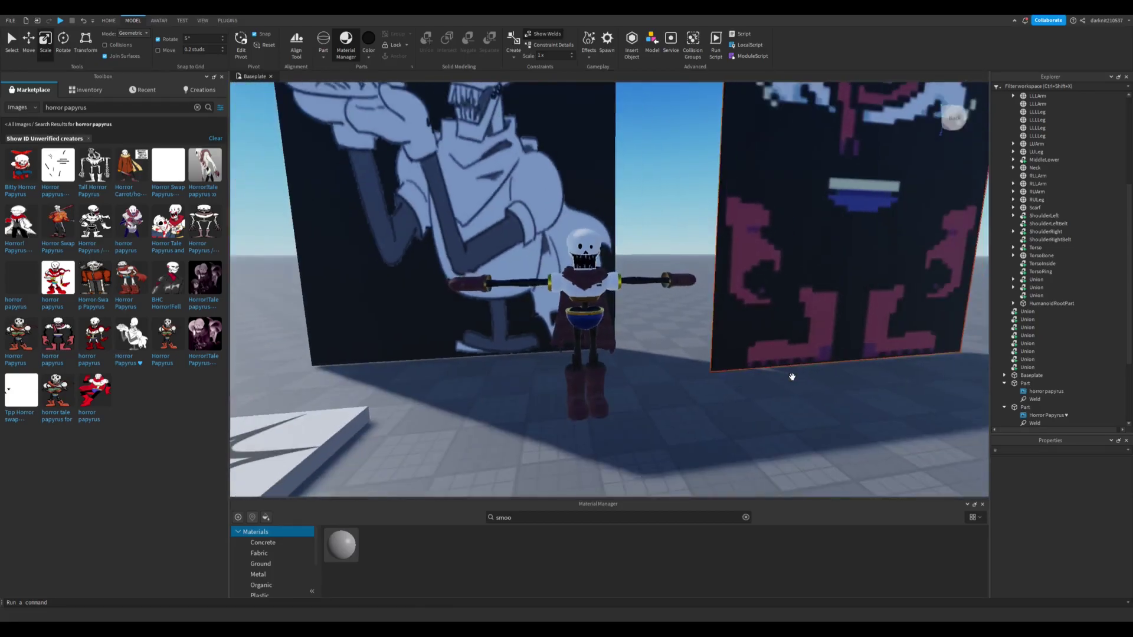
pyautogui.scroll(10, 711, 392)
pyautogui.moveTo(571, 430); pyautogui.dragTo(711, 402, button='right')
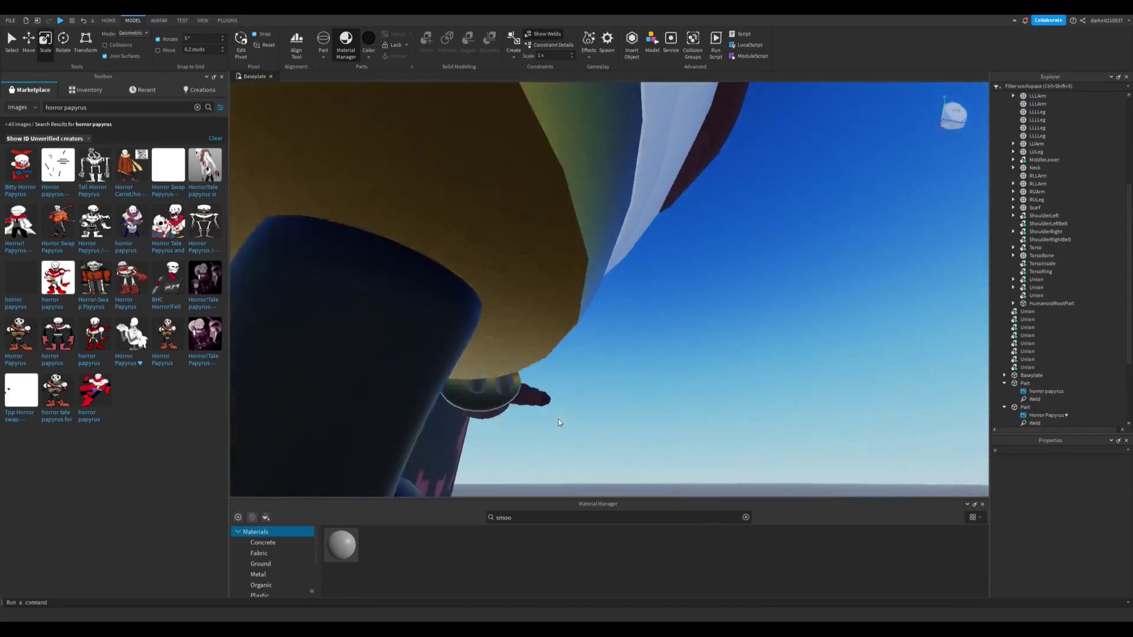
pyautogui.click(481, 407)
pyautogui.scroll(-10, 545, 447)
pyautogui.scroll(3, 710, 402)
pyautogui.click(710, 398)
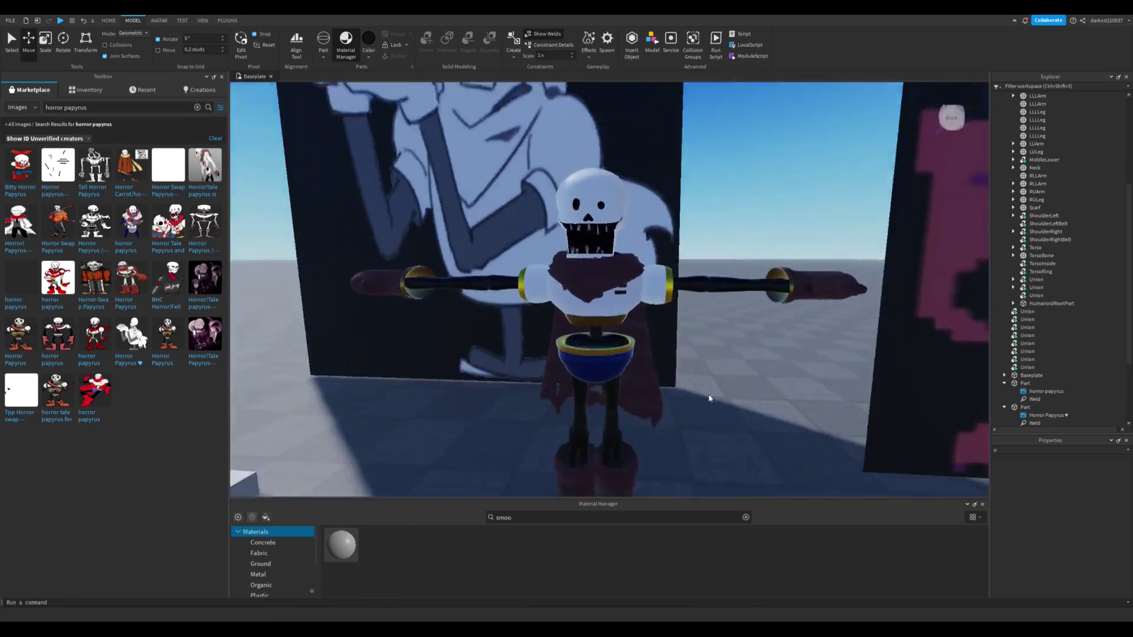
pyautogui.scroll(-10, 709, 398)
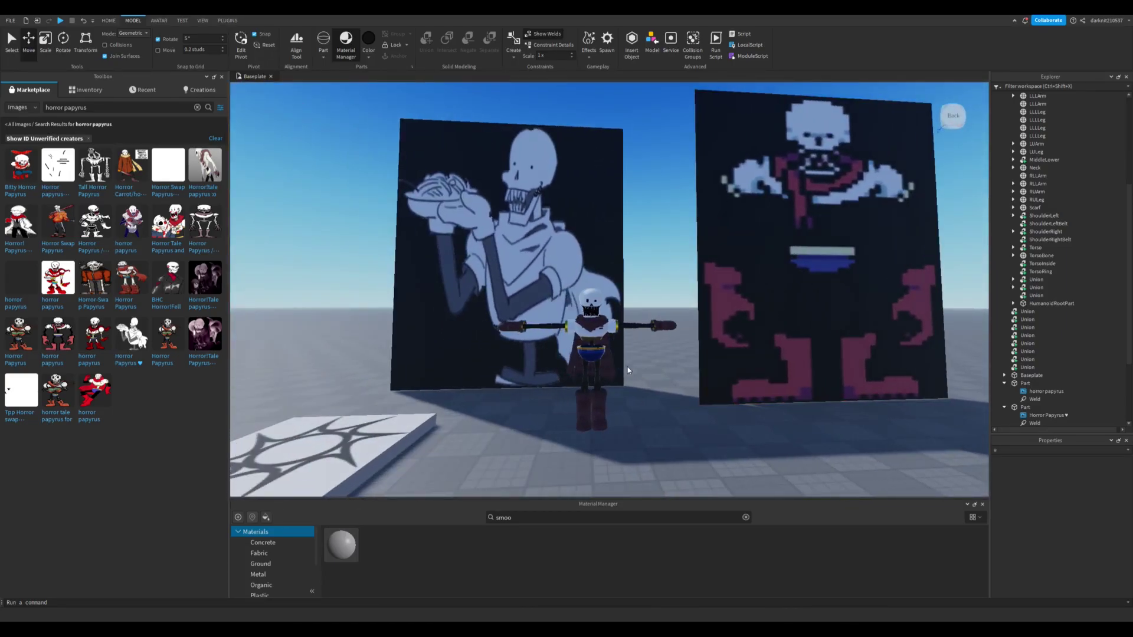
pyautogui.scroll(5, 628, 369)
pyautogui.moveTo(628, 367); pyautogui.dragTo(628, 366, button='right')
pyautogui.scroll(-4, 628, 366)
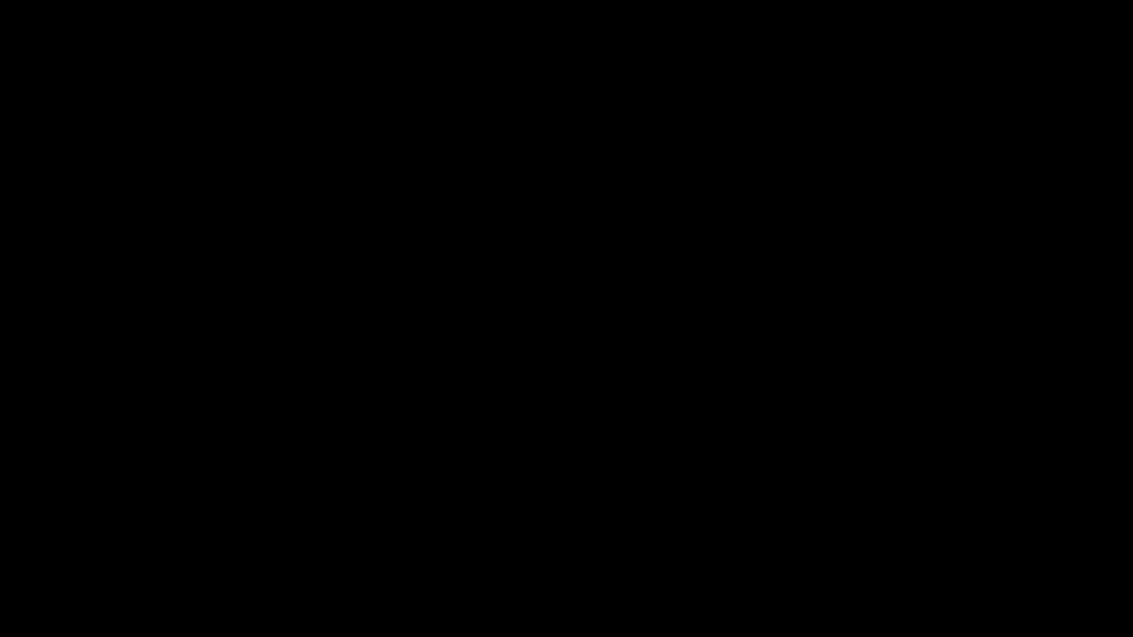